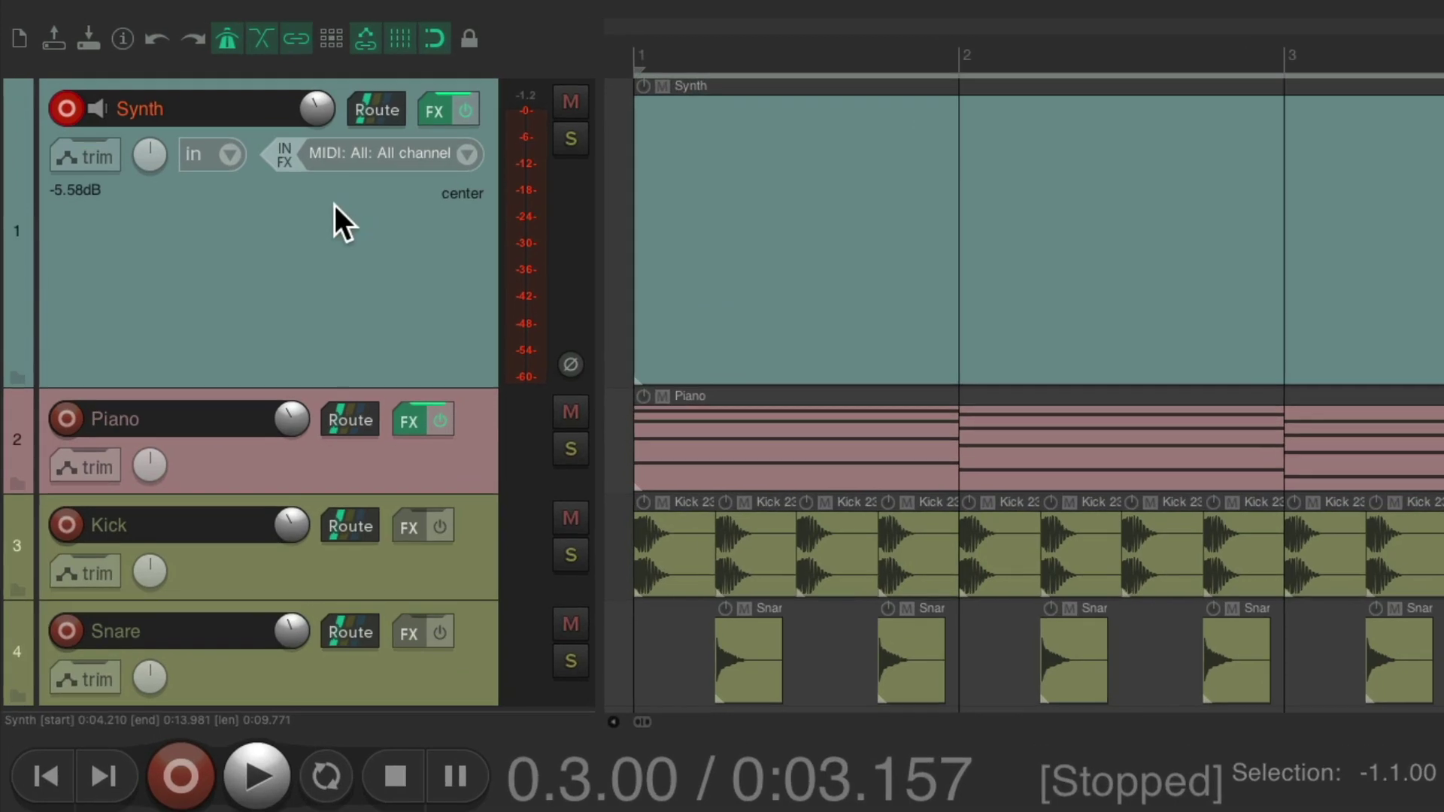
# Open the Synth track's FX chain holding three ReaSynths, ReaEQ, Ping Pong Pan, ReaDelay and ReaVerbate
pyautogui.click(436, 119)
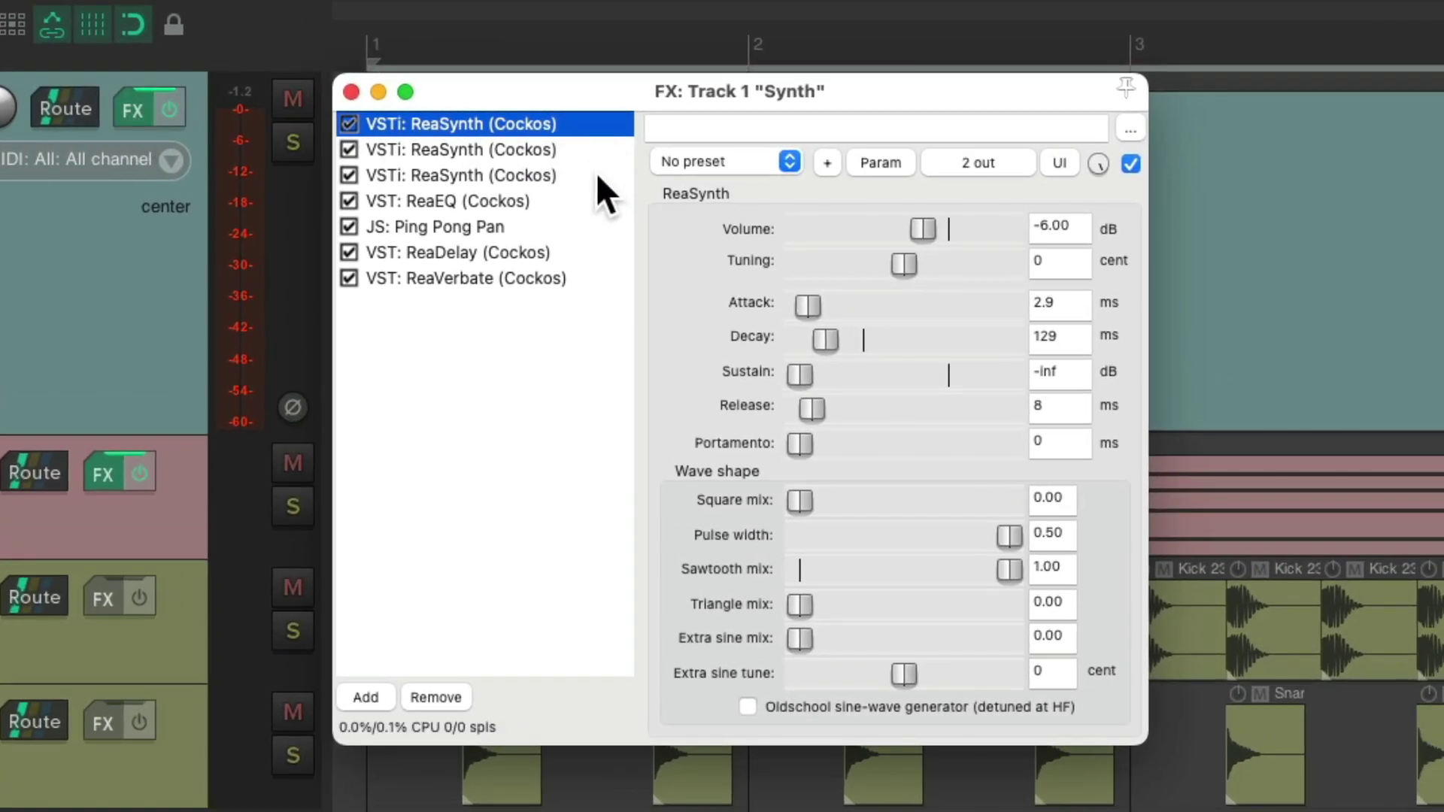
# Inspect ReaEQ, ReaDelay and ReaVerbate, ending on the first ReaSynth (sawtooth, -6.00 dB)
pyautogui.click(584, 200)
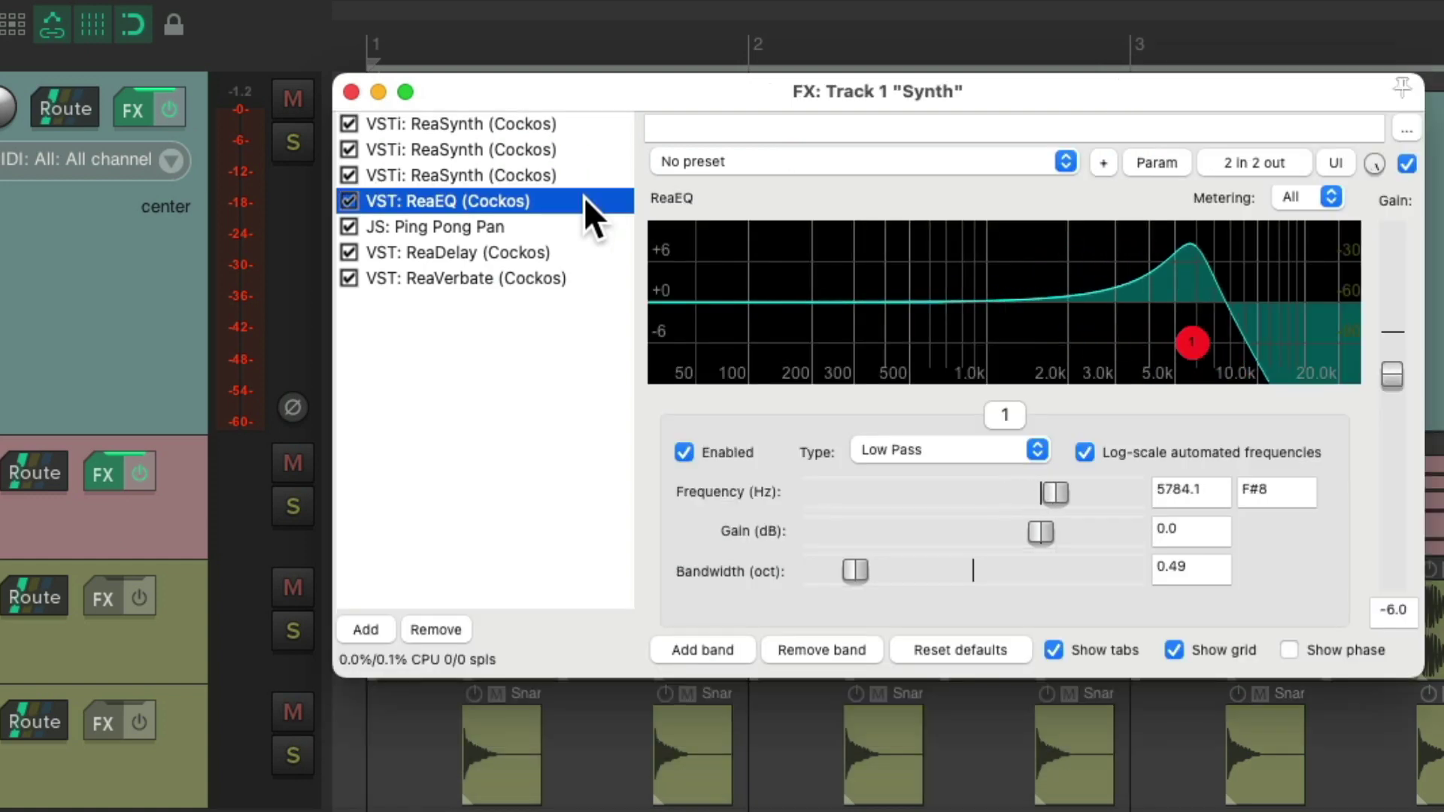
pyautogui.click(589, 251)
pyautogui.click(588, 272)
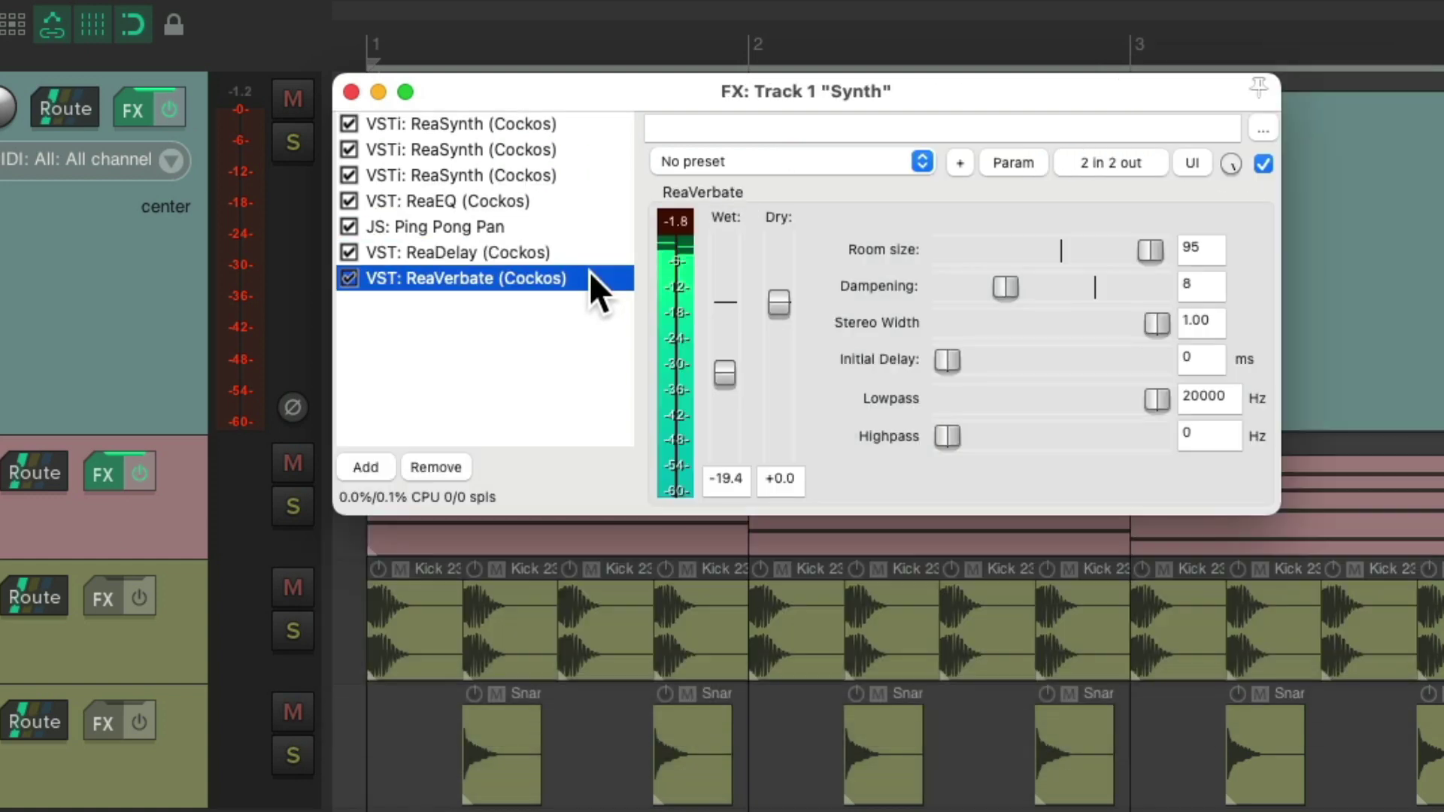
pyautogui.click(589, 124)
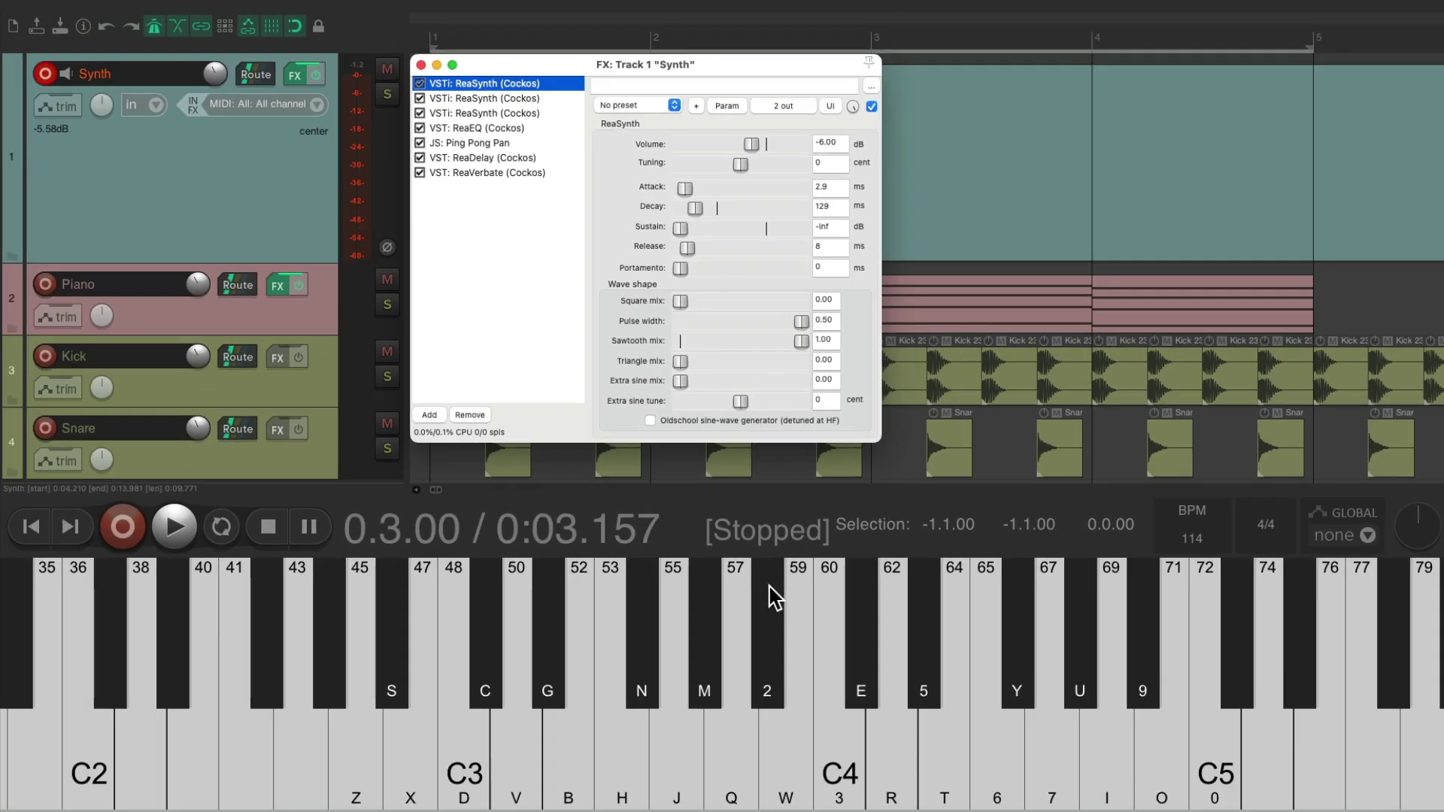
pyautogui.press('q')
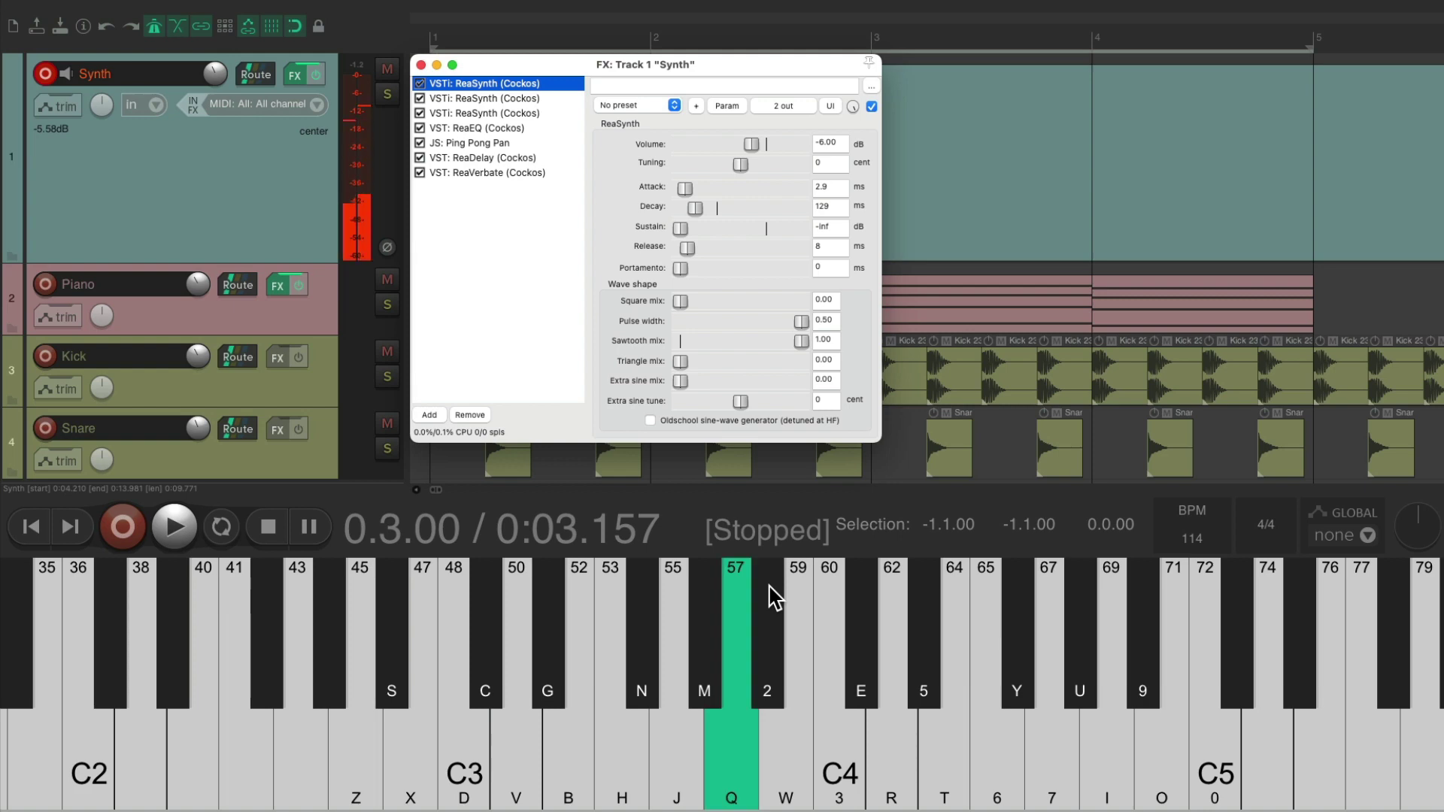
pyautogui.press('j')
pyautogui.press('h')
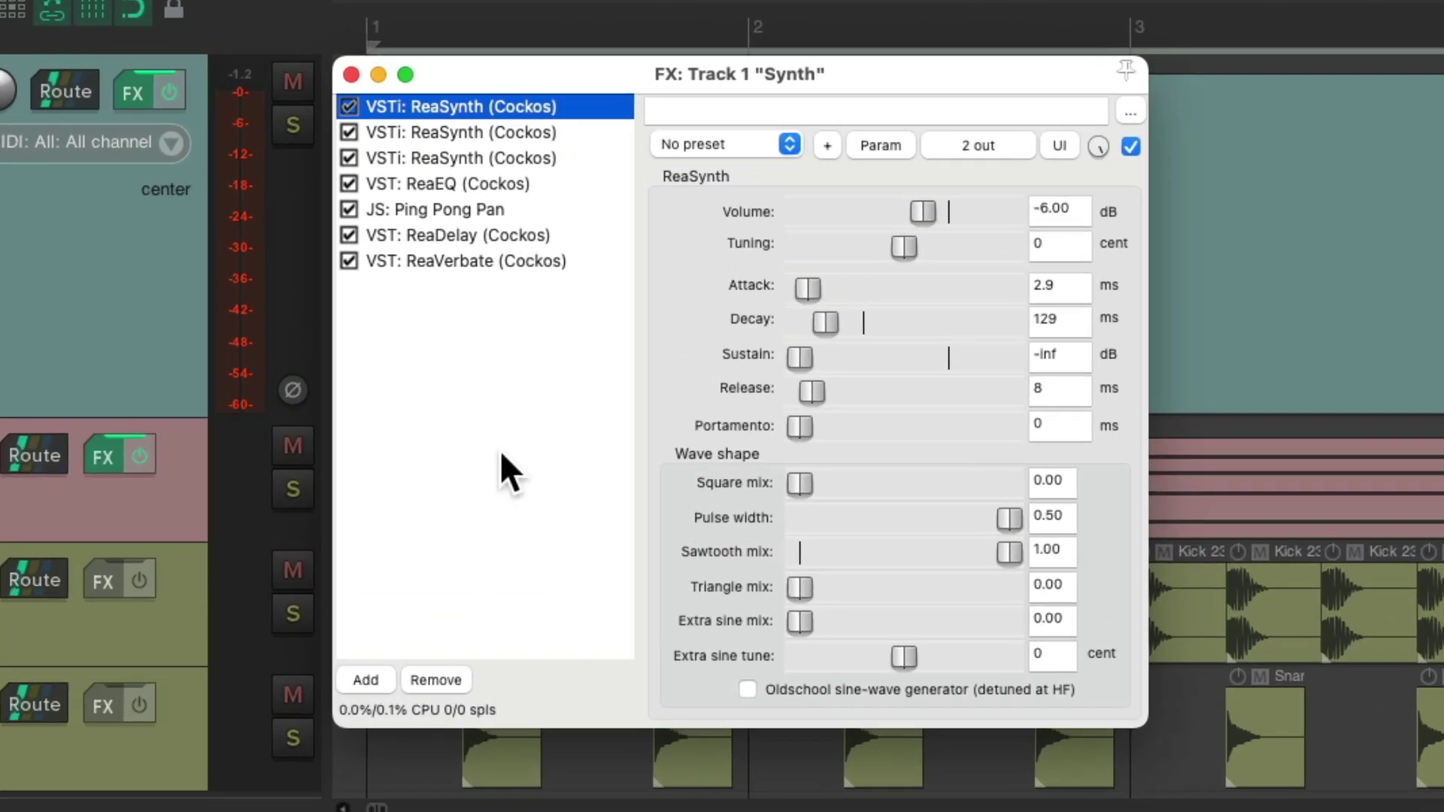
# Filter the Add FX browser by 'midi' and pick JS: MIDI Arpeggiator
pyautogui.doubleClick(490, 381)
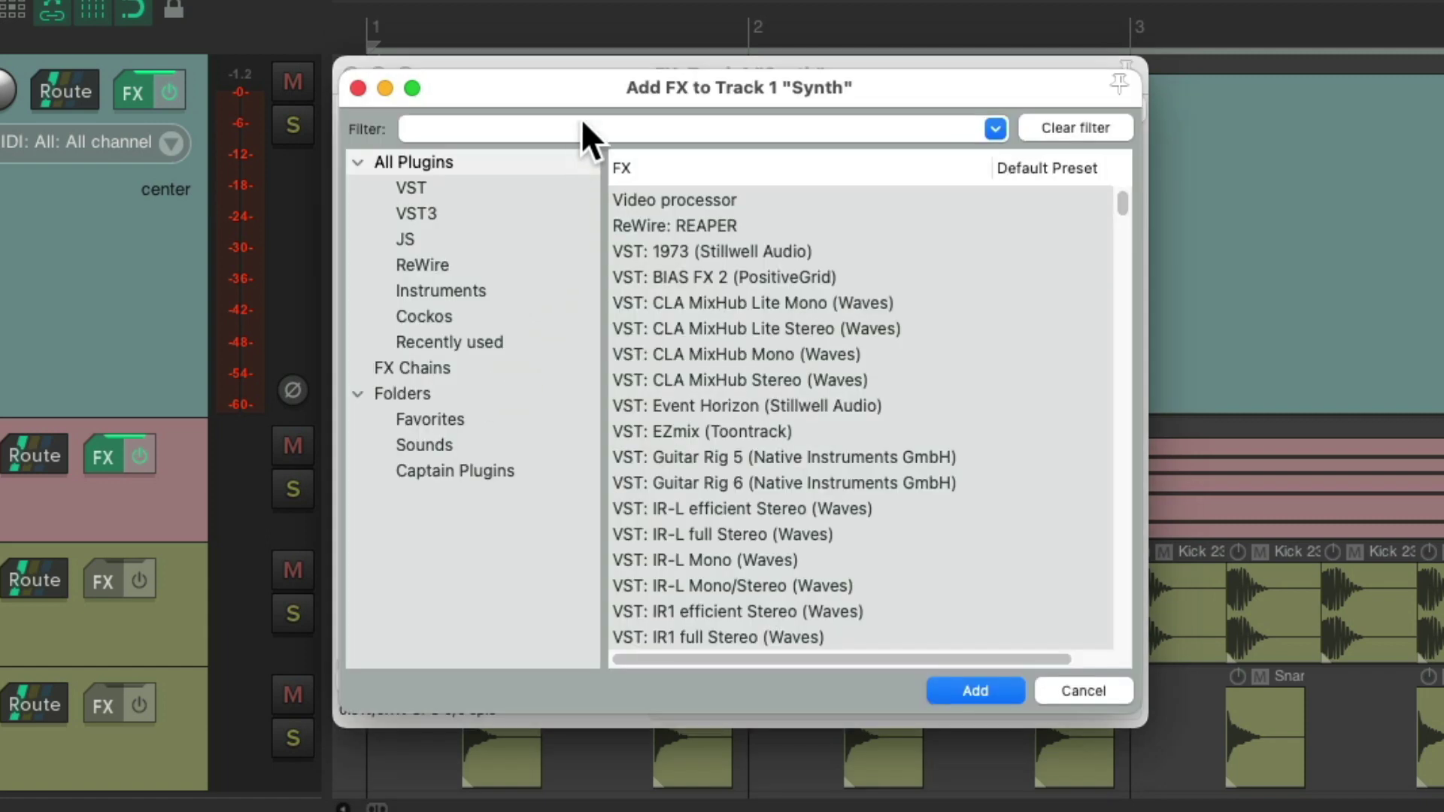
pyautogui.write('midi')
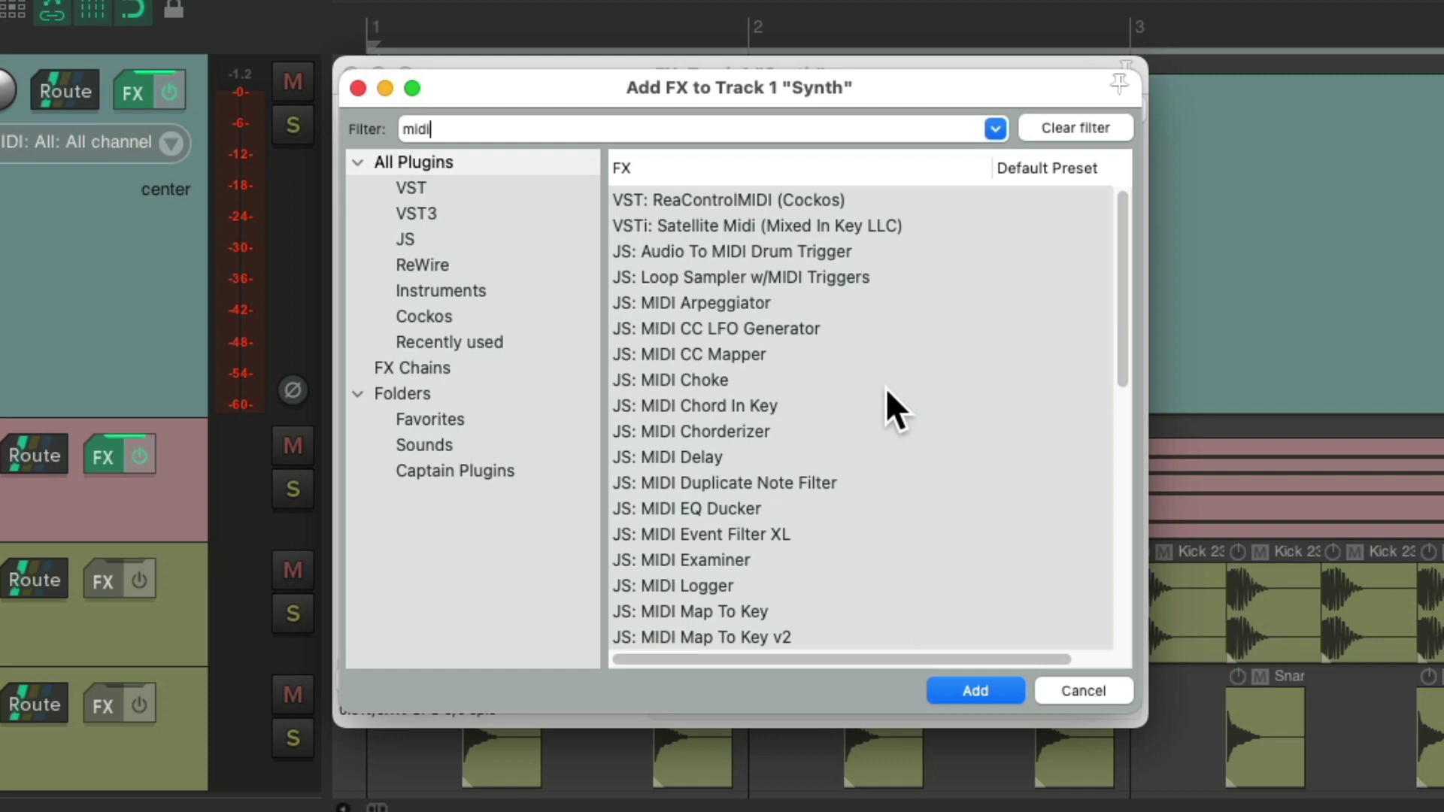
pyautogui.click(812, 305)
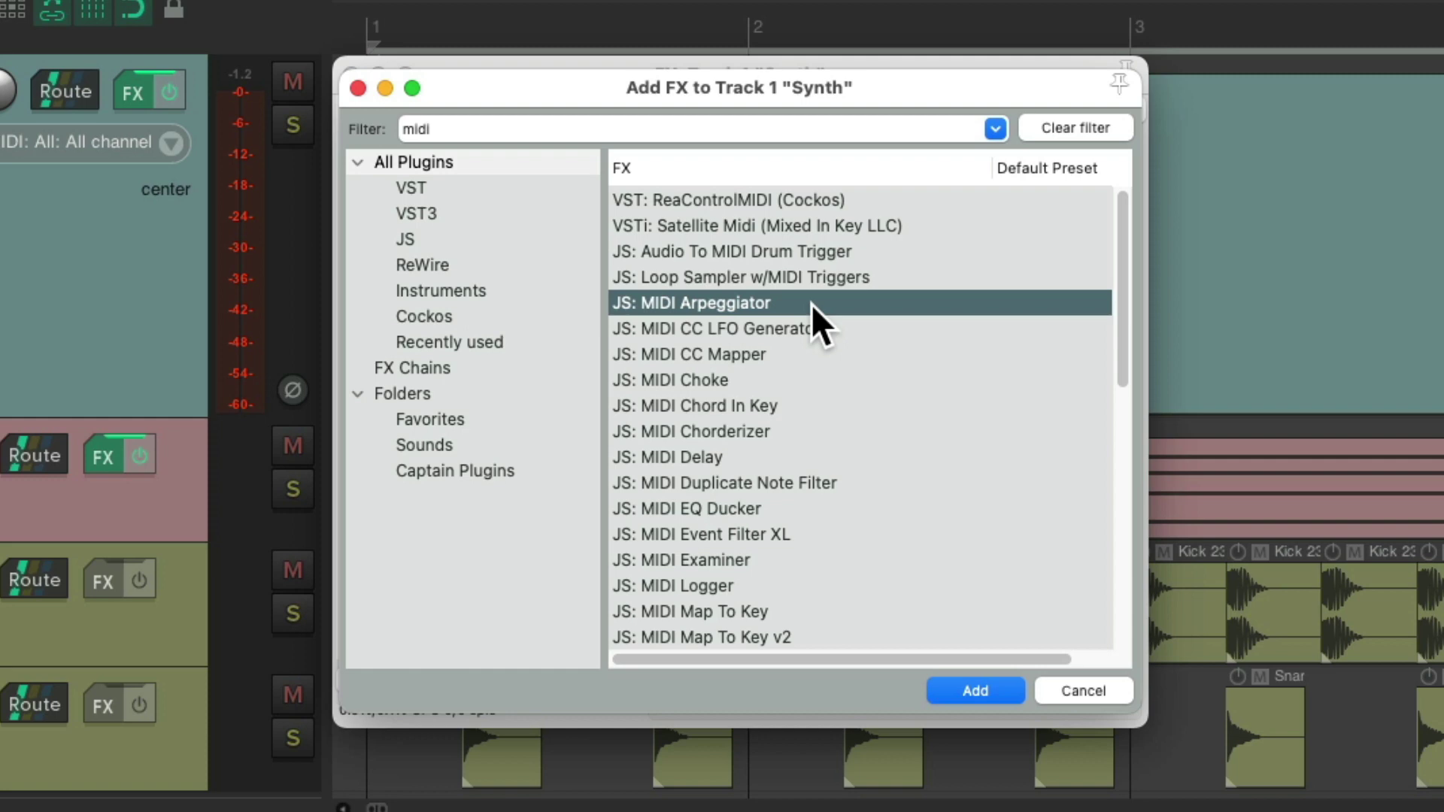
# Add JS: MIDI Arpeggiator at the top of the Synth chain and test it on the virtual keyboard
pyautogui.doubleClick(788, 303)
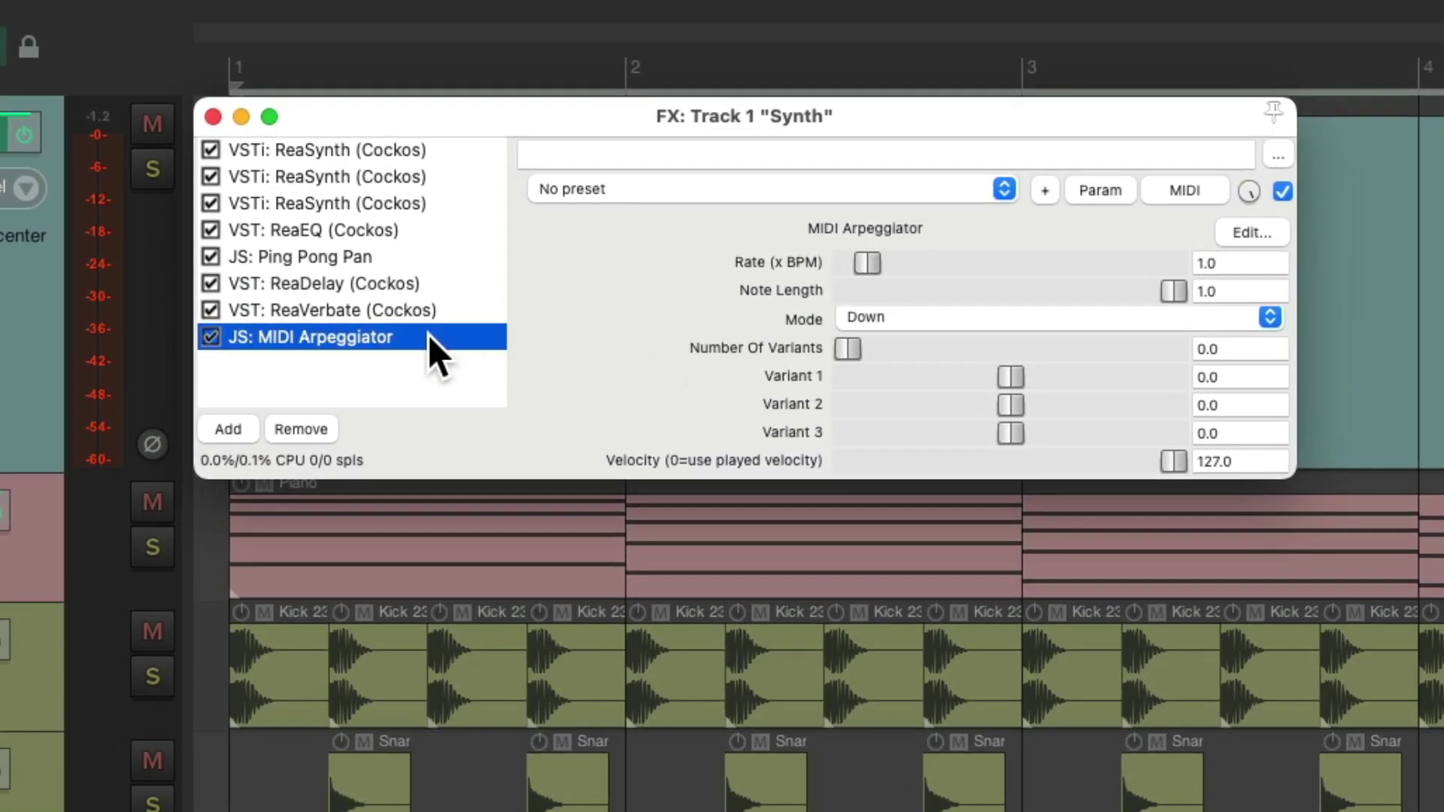
pyautogui.moveTo(427, 336); pyautogui.dragTo(452, 147)
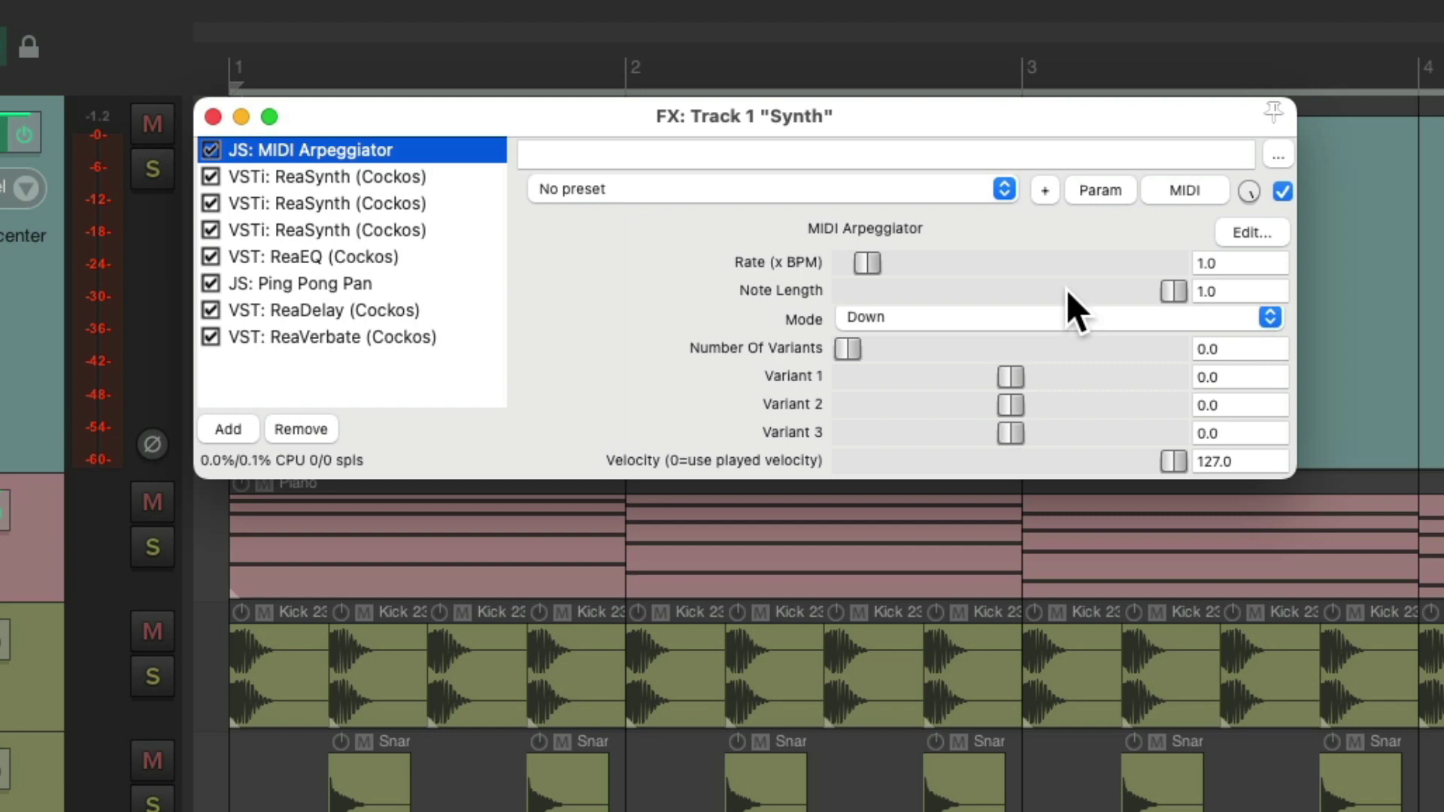
pyautogui.hotkey('alt', 'b')
pyautogui.press('q')
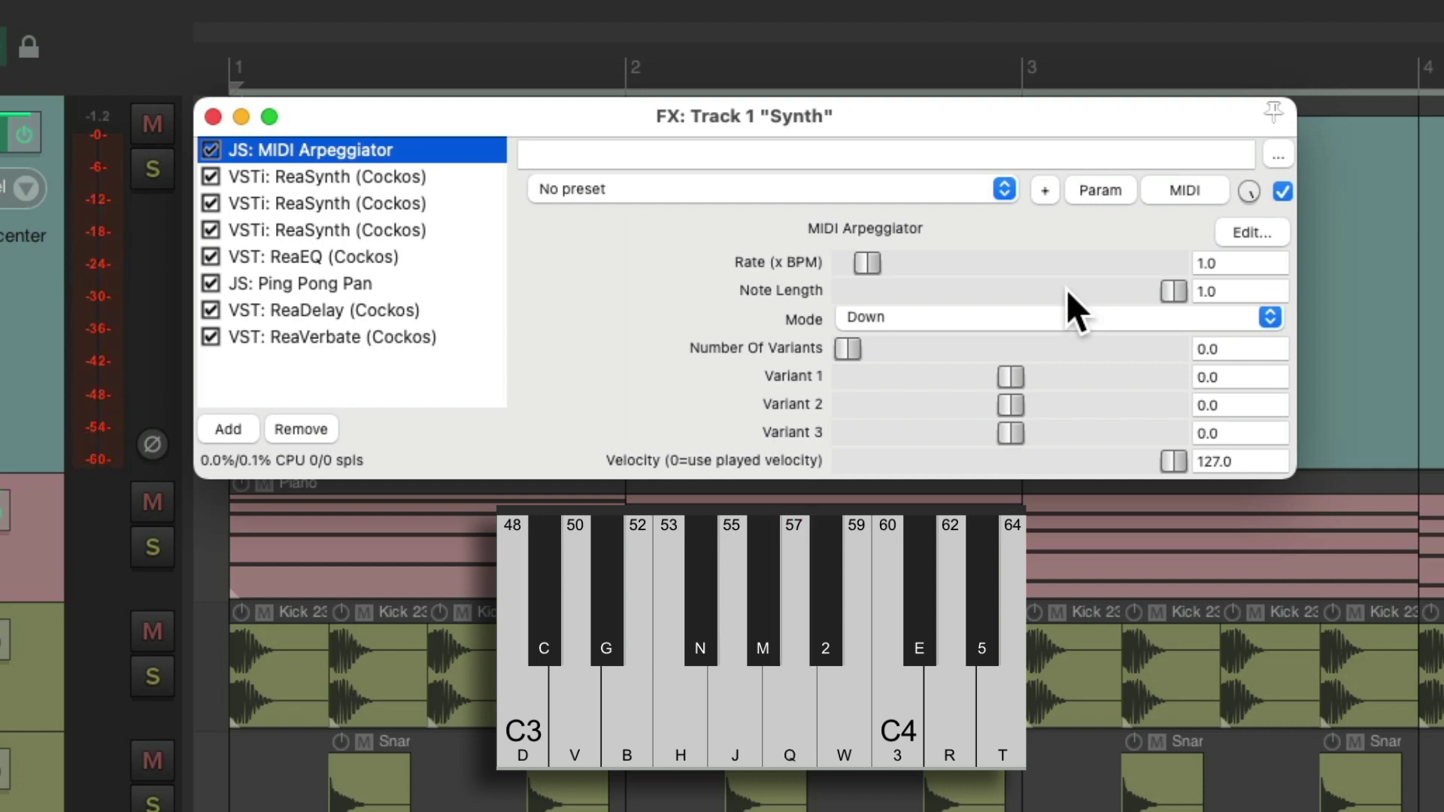
# Raise the arpeggiator Rate to 3.0, trying 2.0 first, and Number Of Variants to 3.0
pyautogui.click(1248, 260)
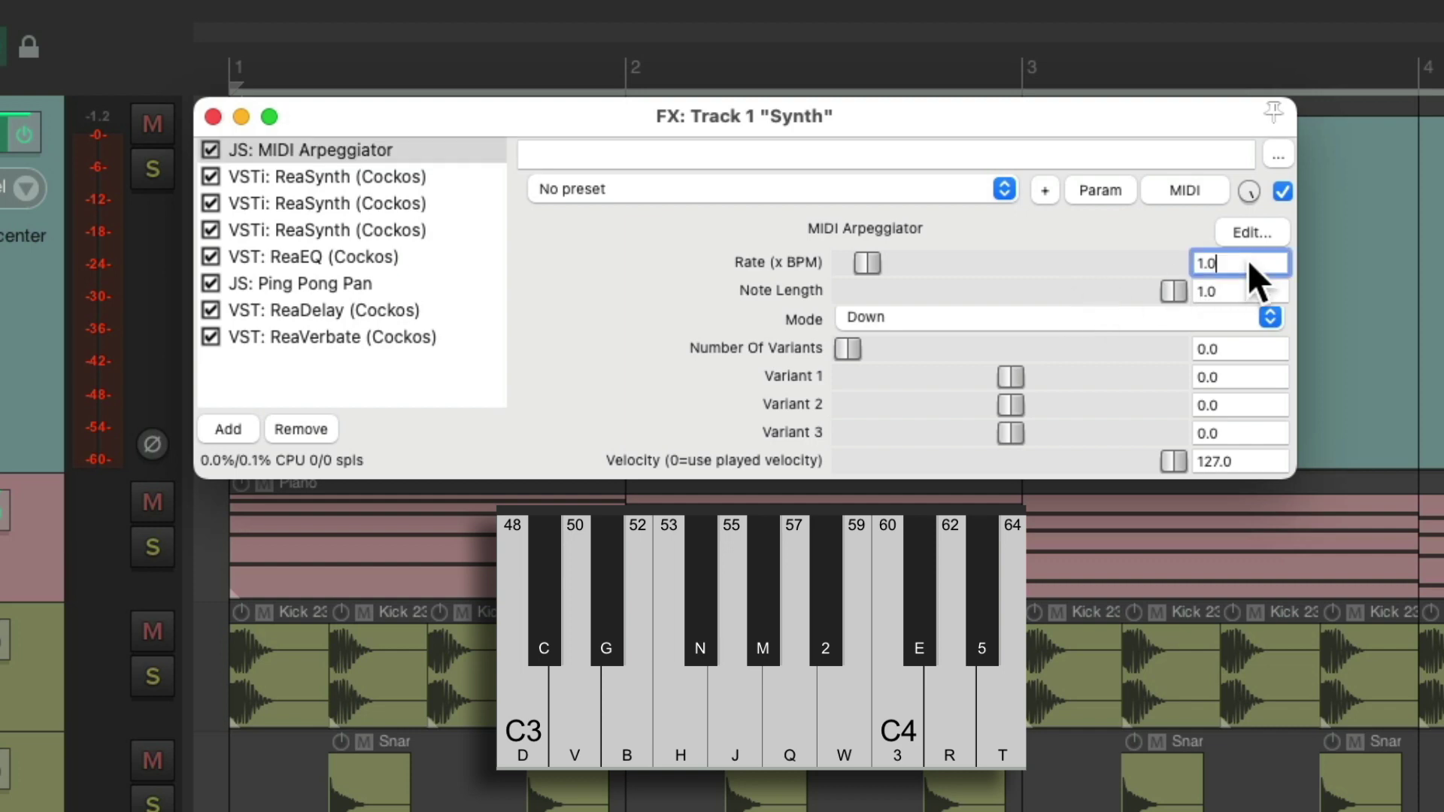
pyautogui.write('2')
pyautogui.press('Return')
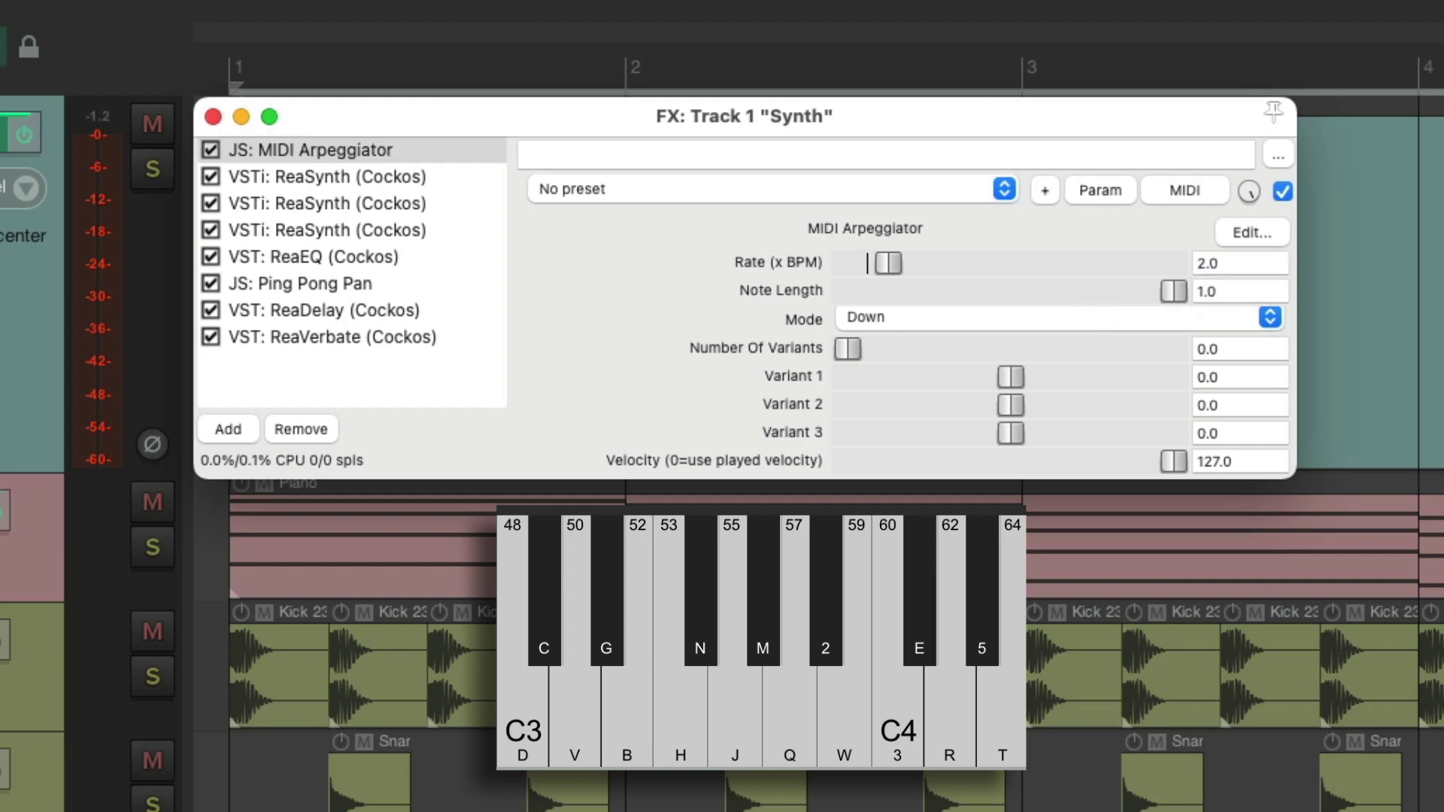
pyautogui.press('q')
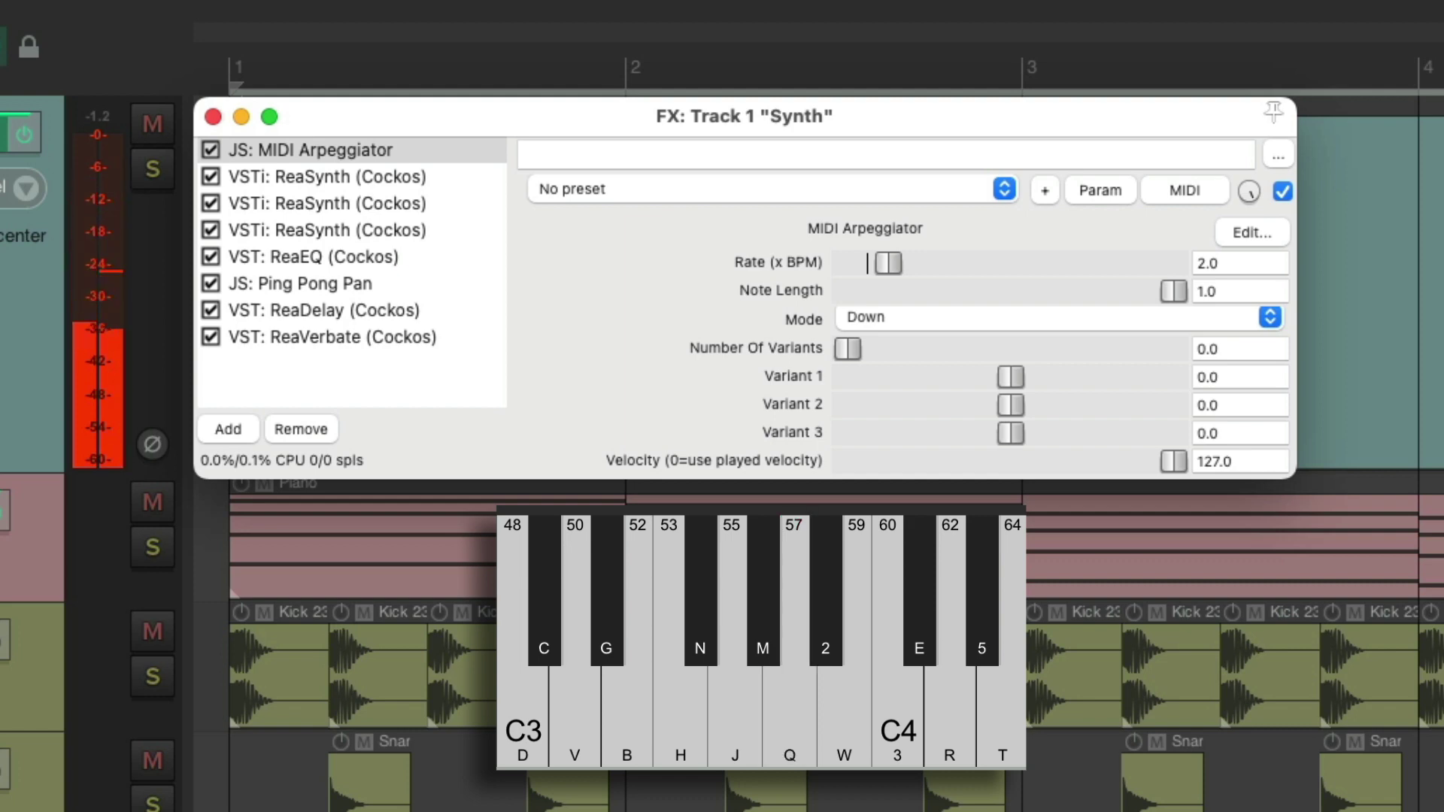
pyautogui.click(1270, 262)
pyautogui.write('3')
pyautogui.press('Return')
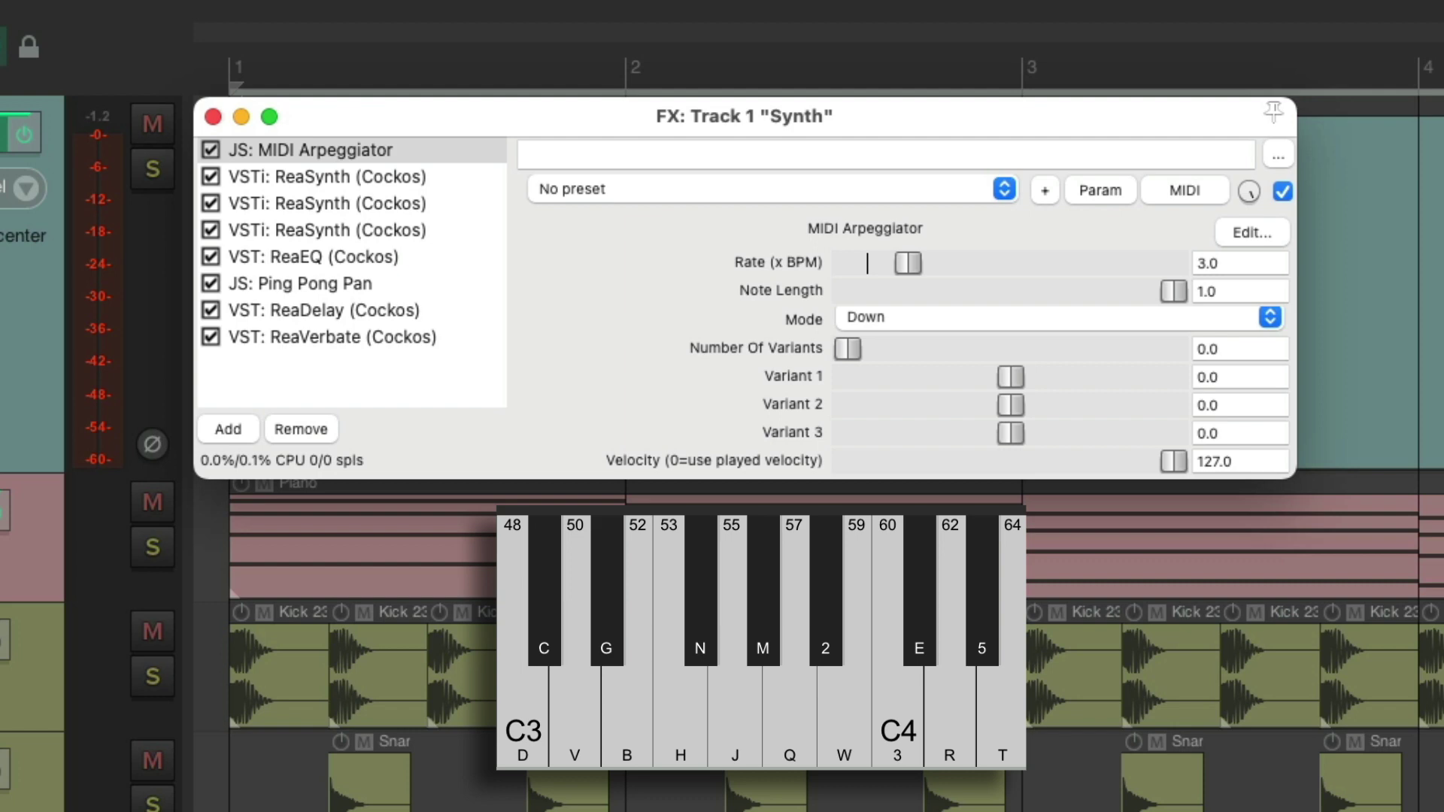
pyautogui.press('q')
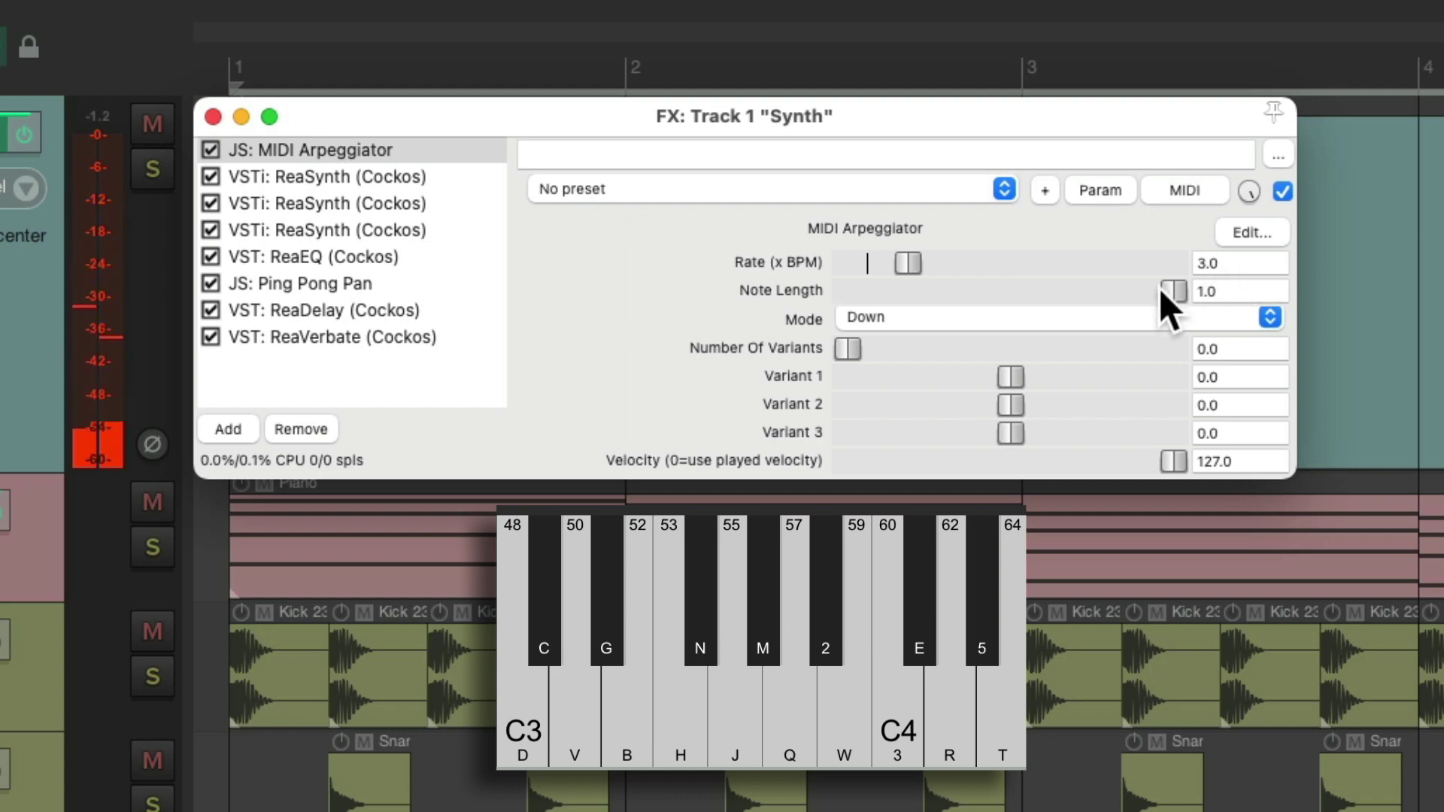
pyautogui.moveTo(852, 353); pyautogui.dragTo(1199, 353)
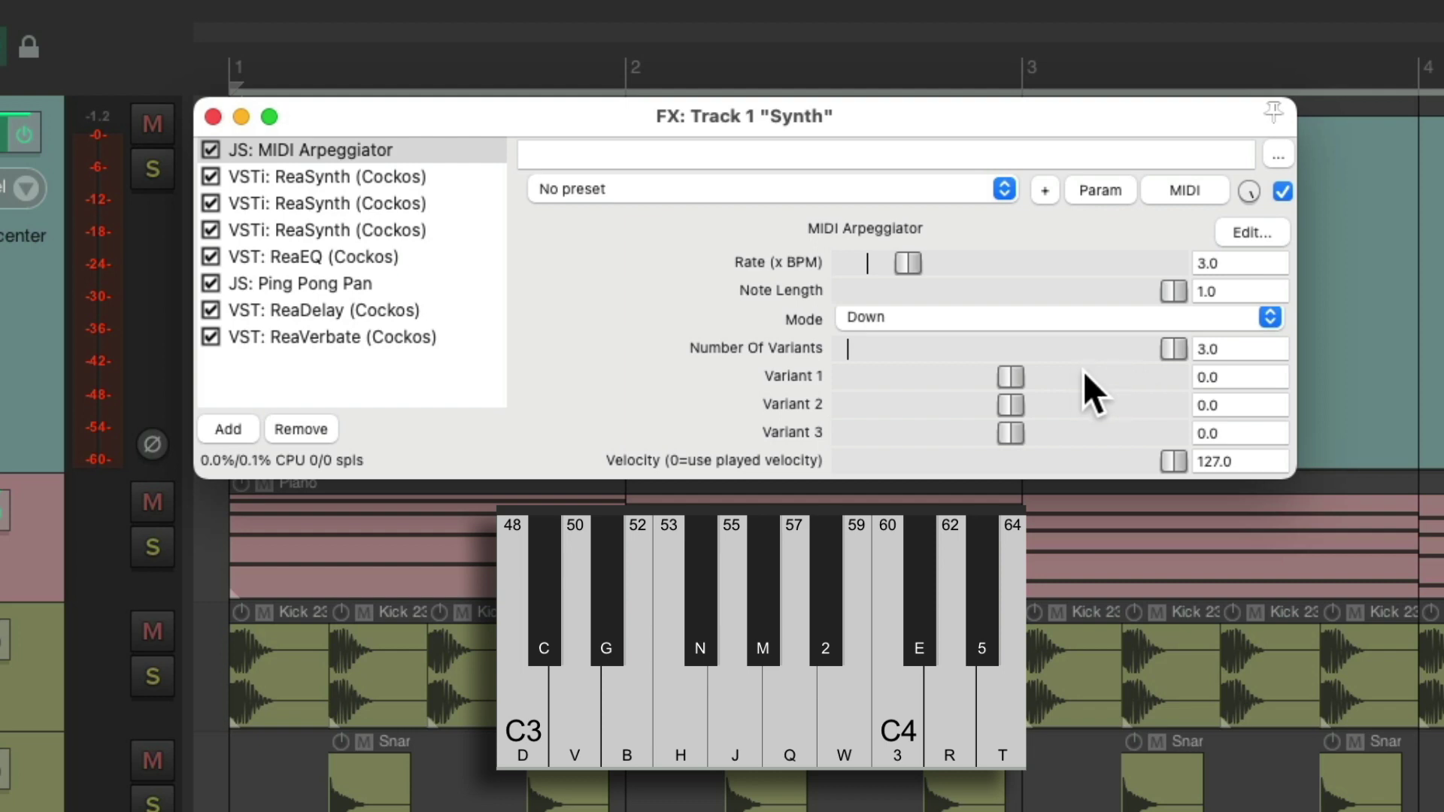
# Set arpeggiator Variant 1 to 5.0 and audition note 57
pyautogui.click(1244, 374)
pyautogui.write('5')
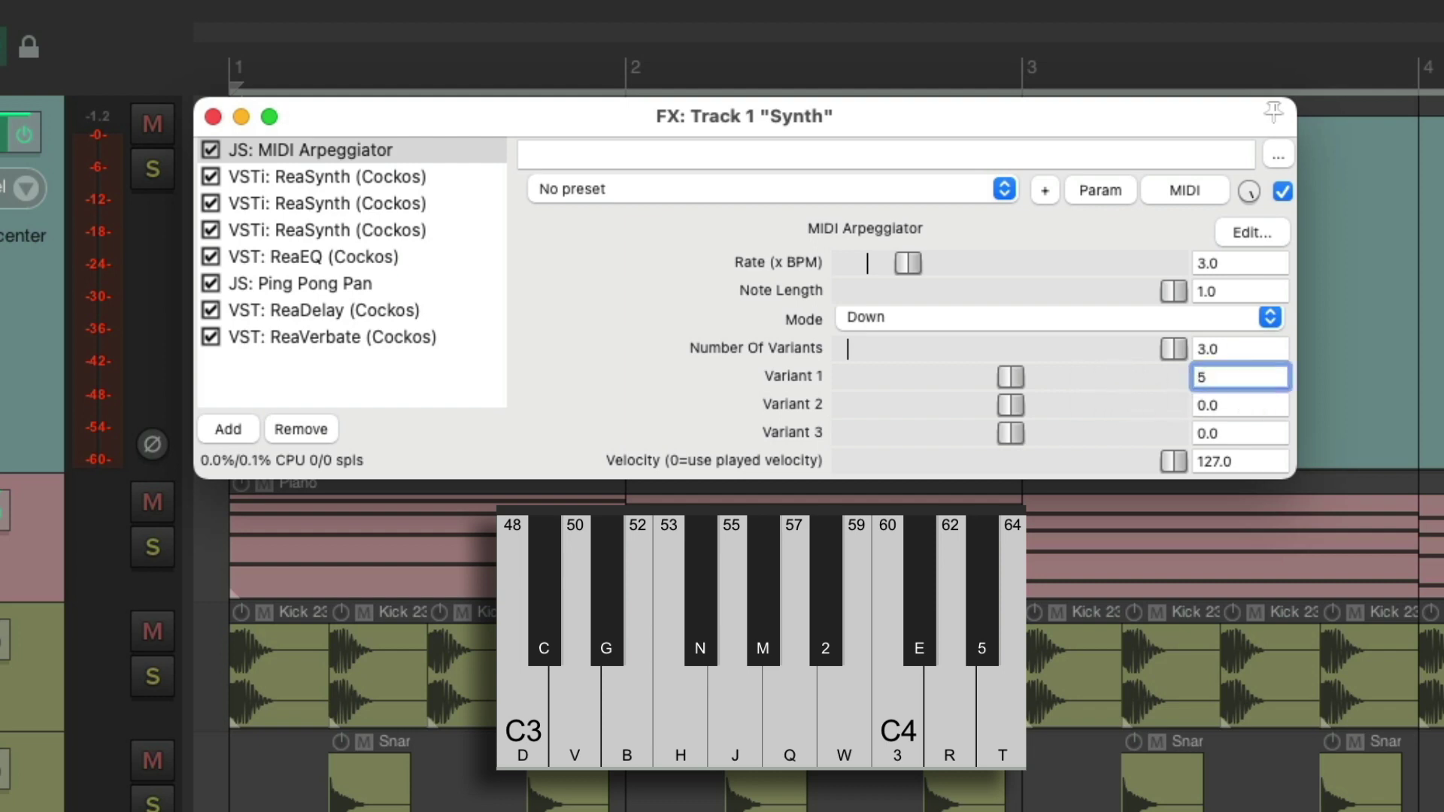
pyautogui.press('Return')
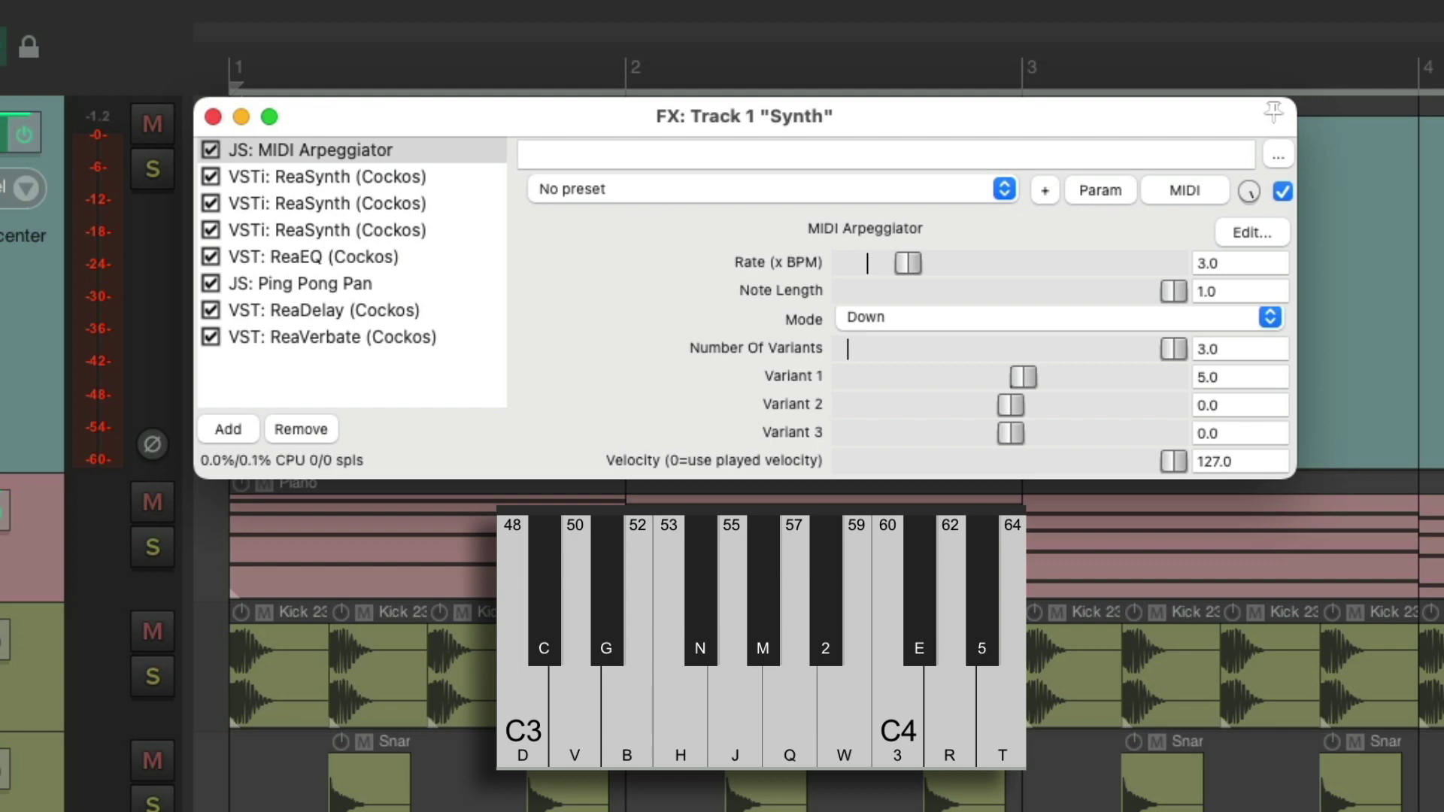
pyautogui.press('q')
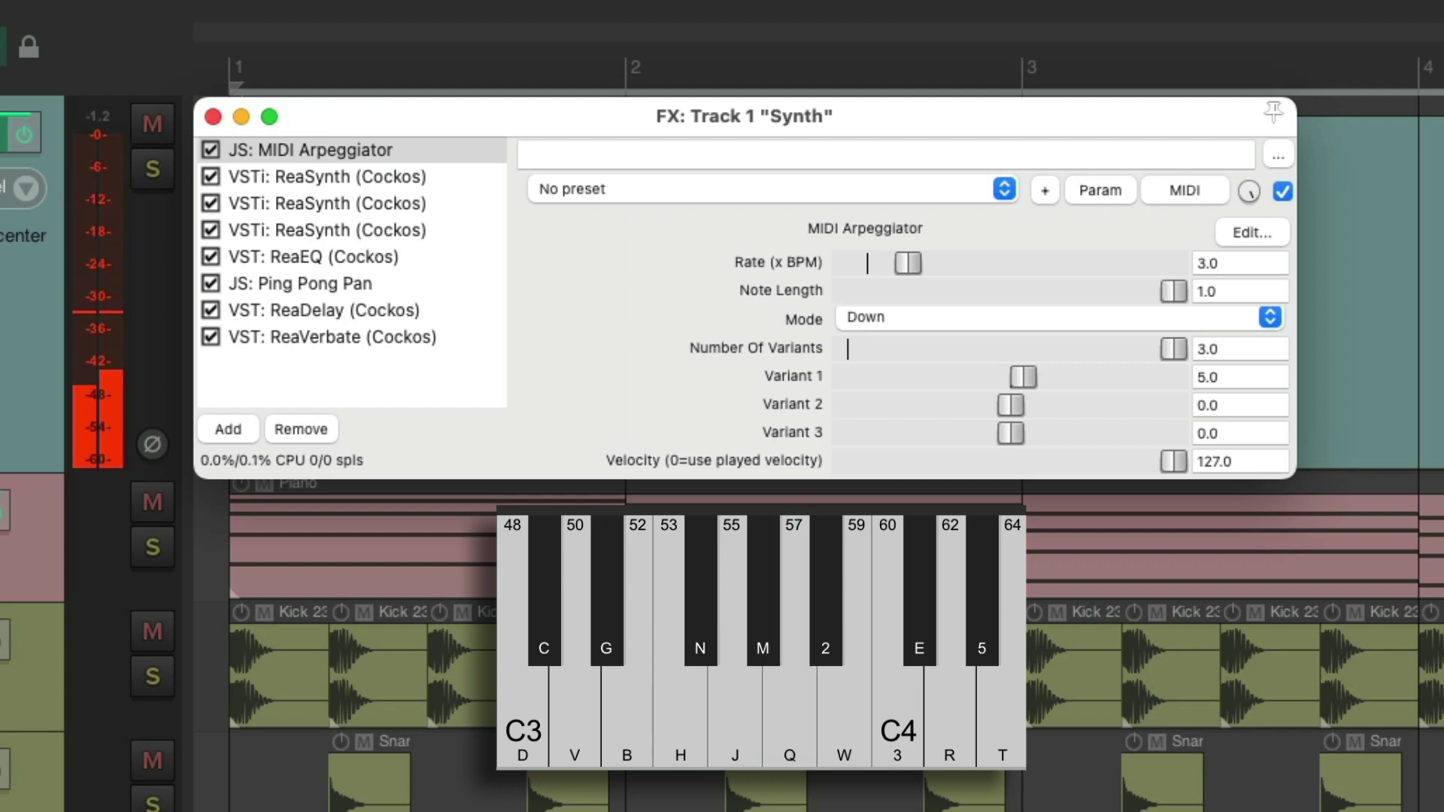
# Set Variant 2 to -7.0, audition notes 57, 55 and 53, and close the FX window
pyautogui.click(1236, 401)
pyautogui.doubleClick(1236, 400)
pyautogui.write('-7')
pyautogui.press('Return')
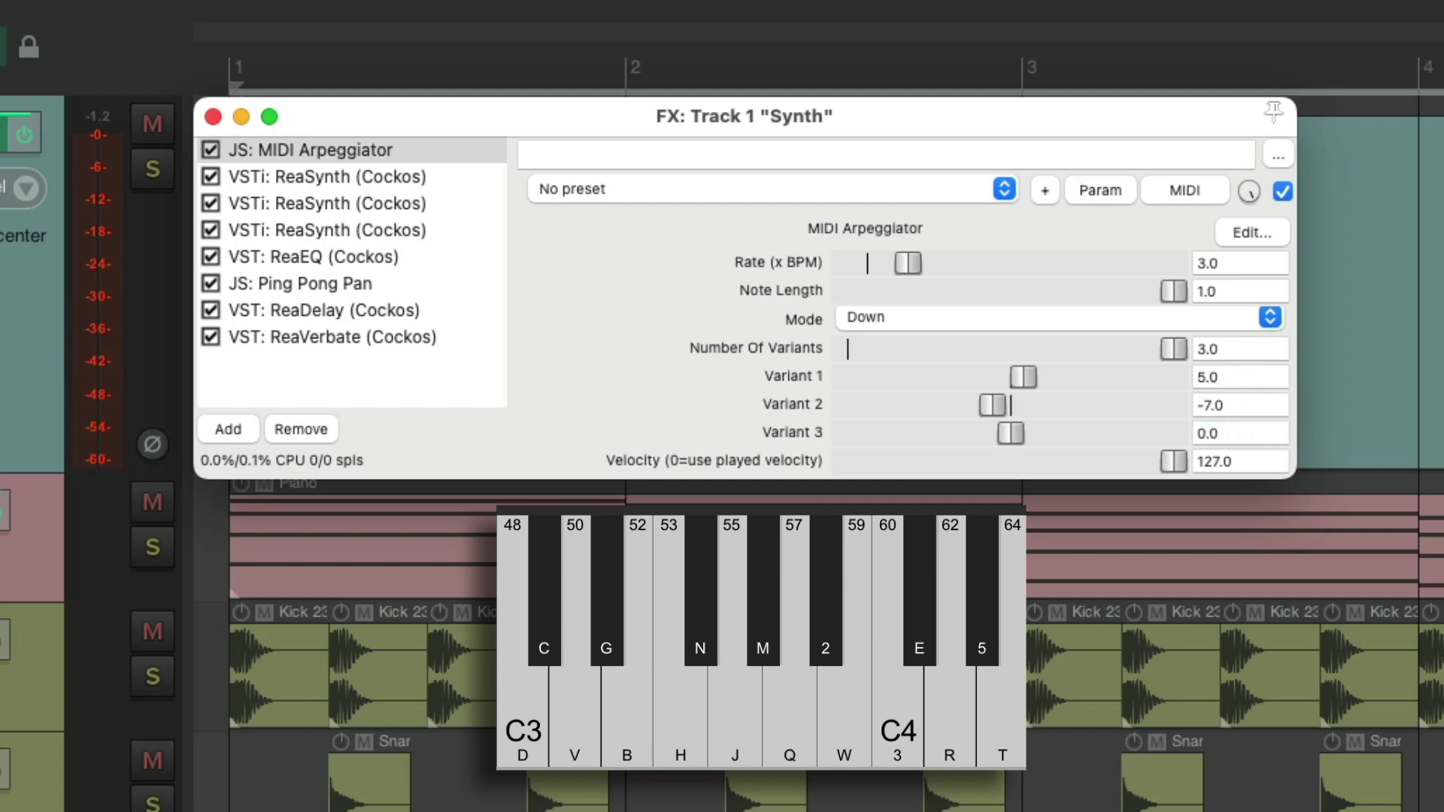
pyautogui.press('q')
pyautogui.press('q')
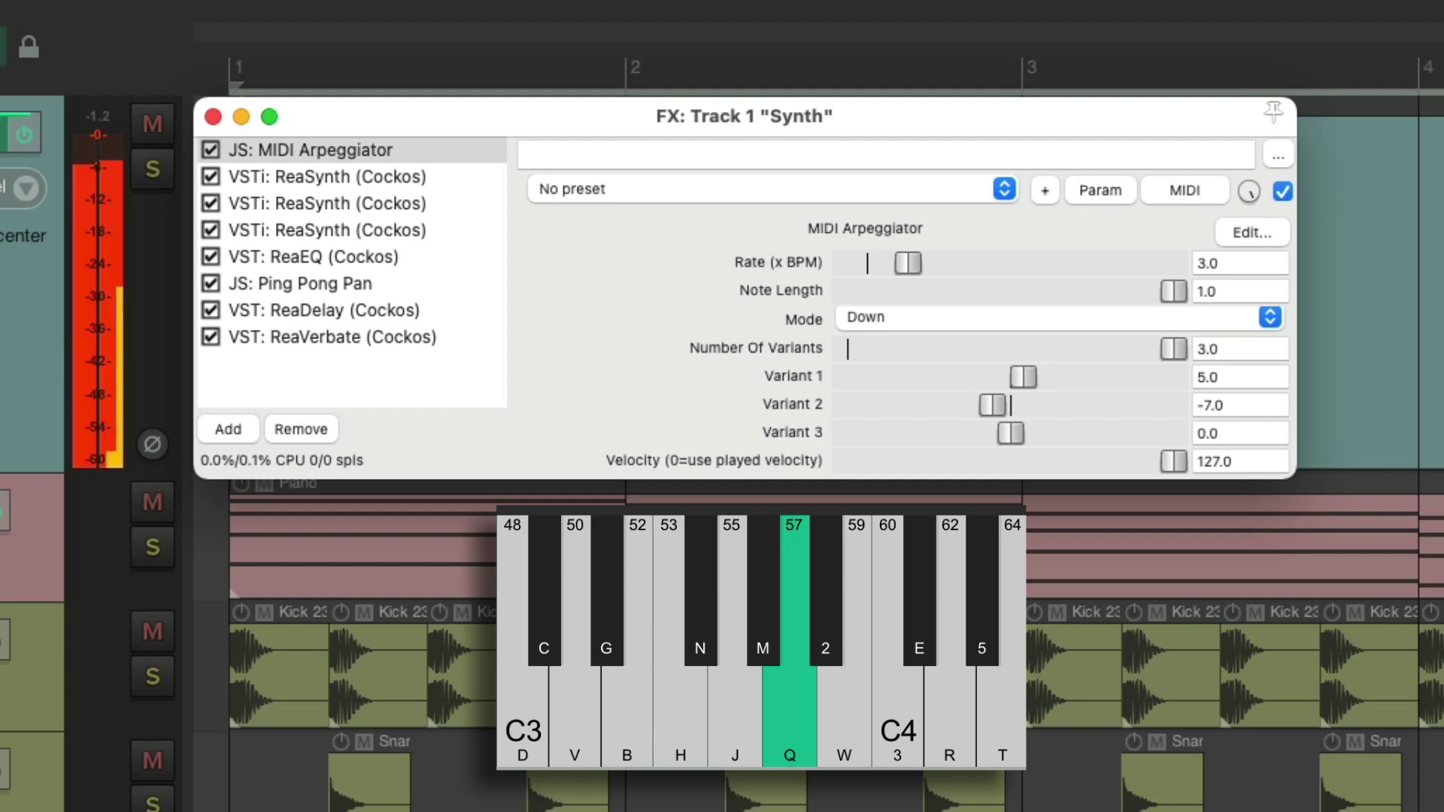
pyautogui.press('j')
pyautogui.press('h')
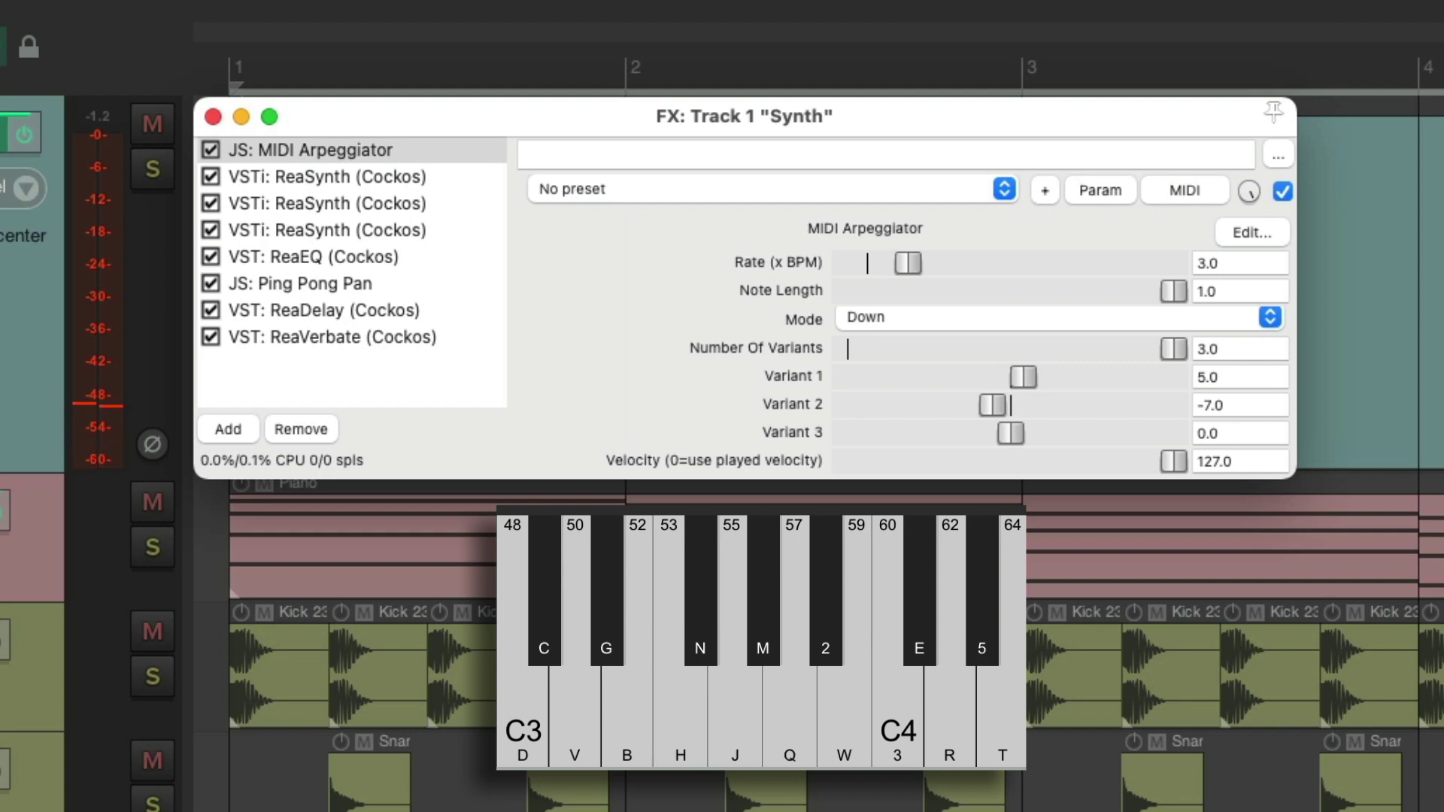
pyautogui.press('Escape')
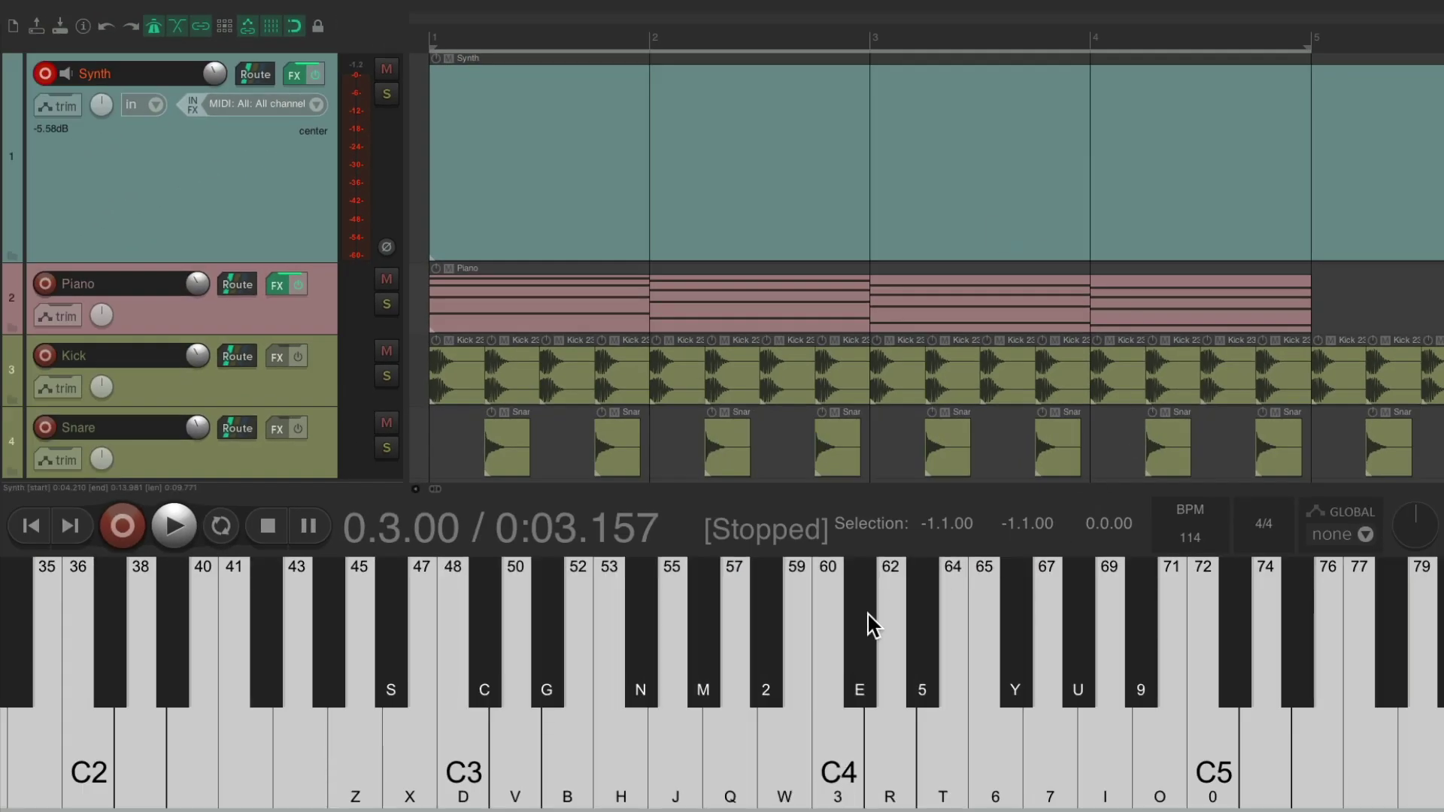
# Record held notes 57, 55, a lower step, then 52 with a short higher note in bar 4
pyautogui.hotkey('ctrl', 'r')
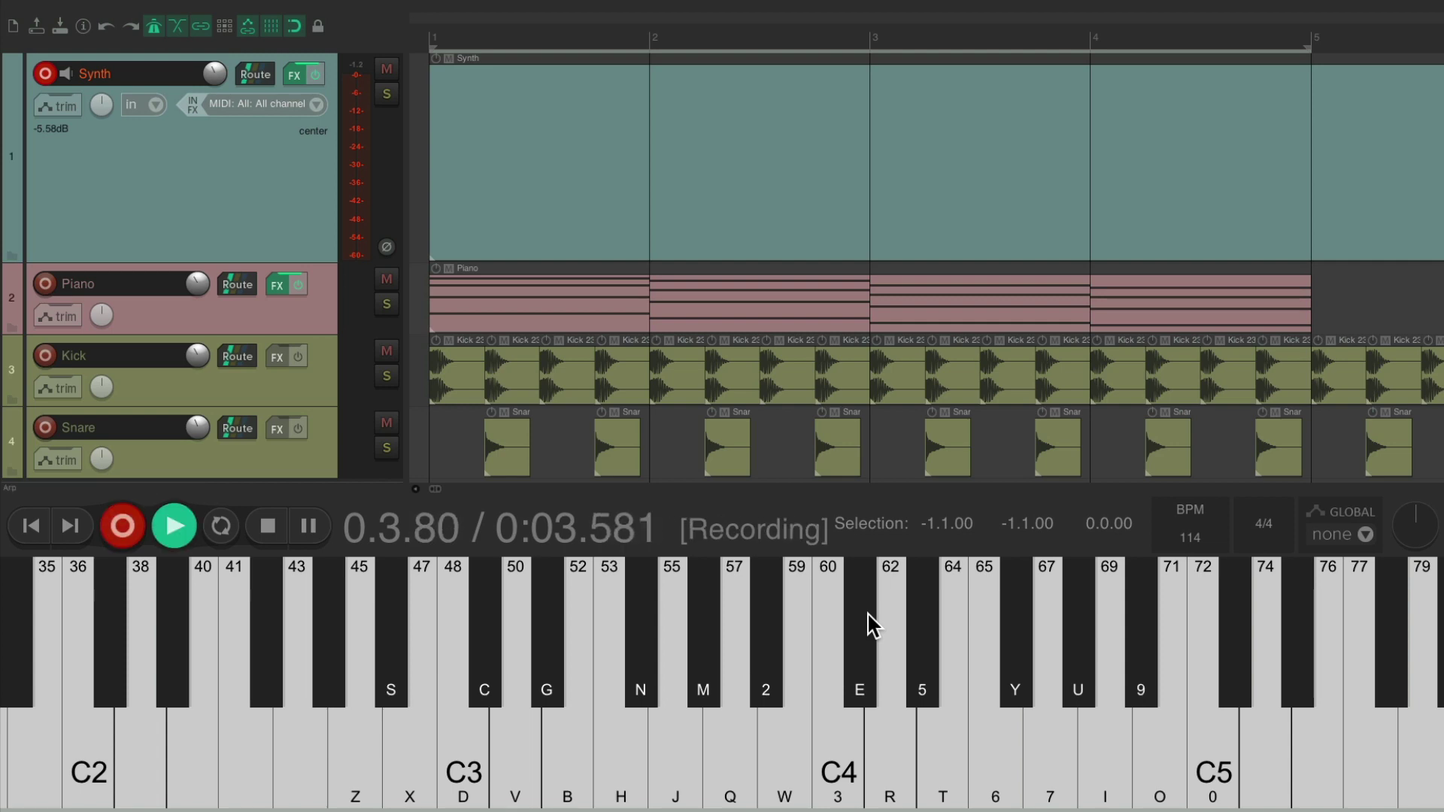
pyautogui.press('q')
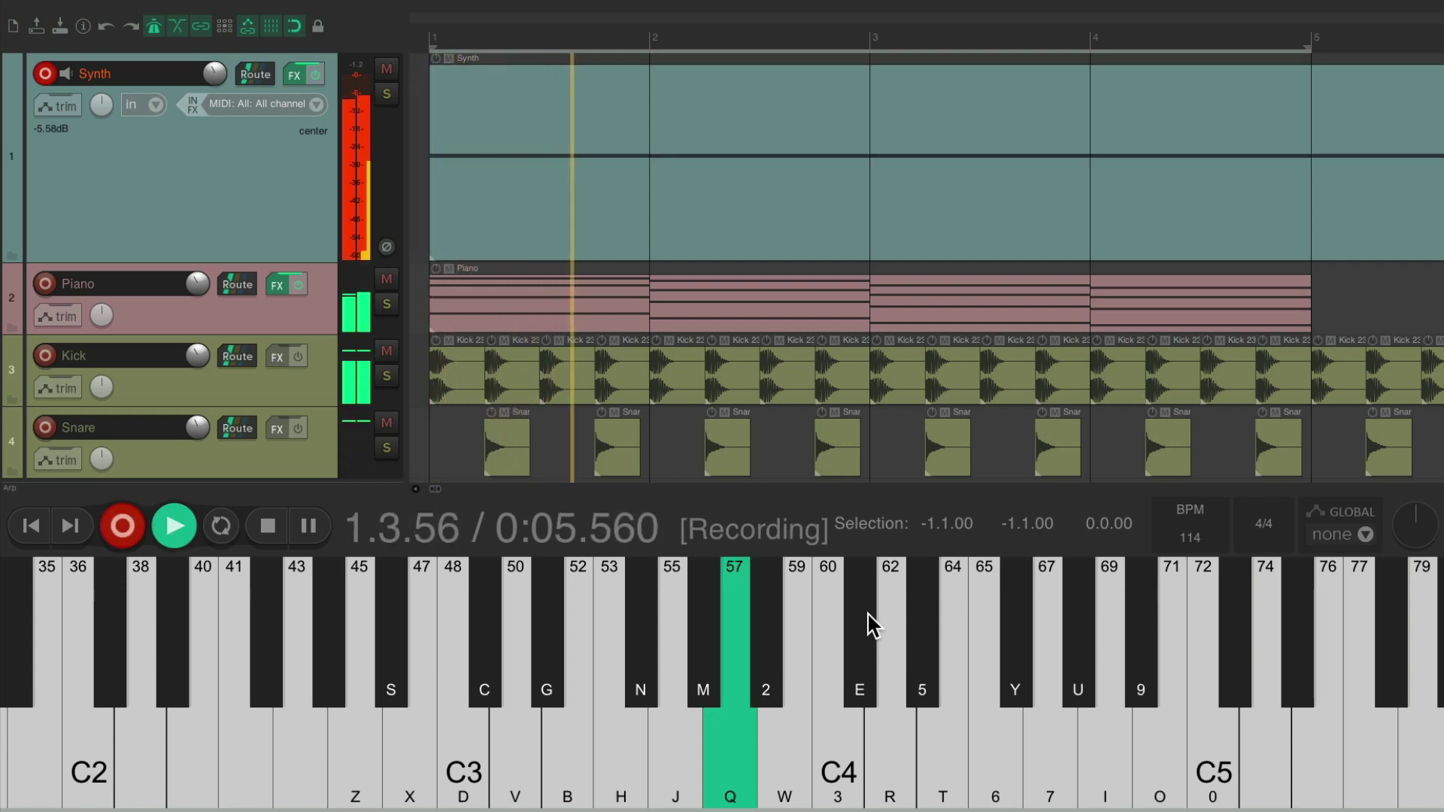
pyautogui.press('j')
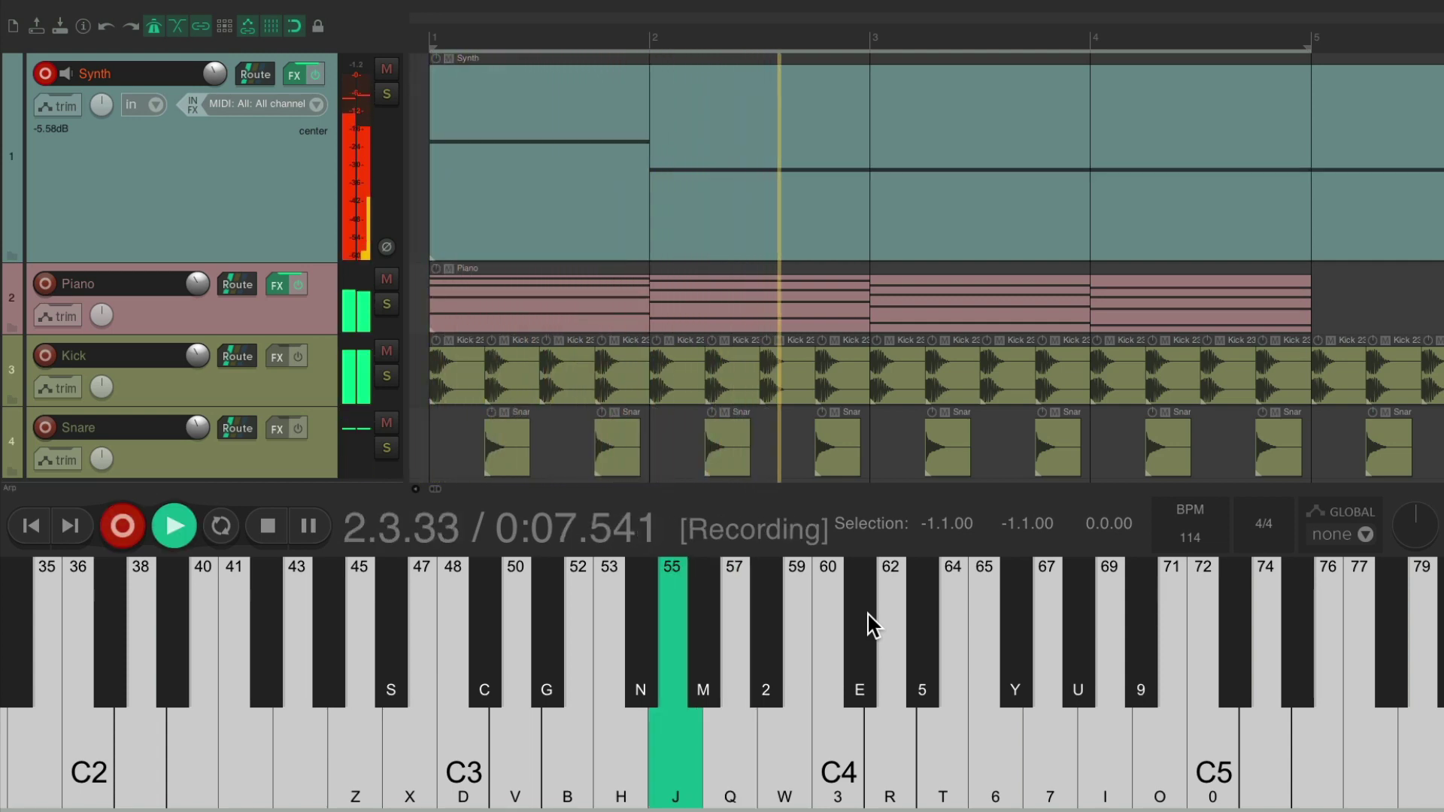
pyautogui.press('h')
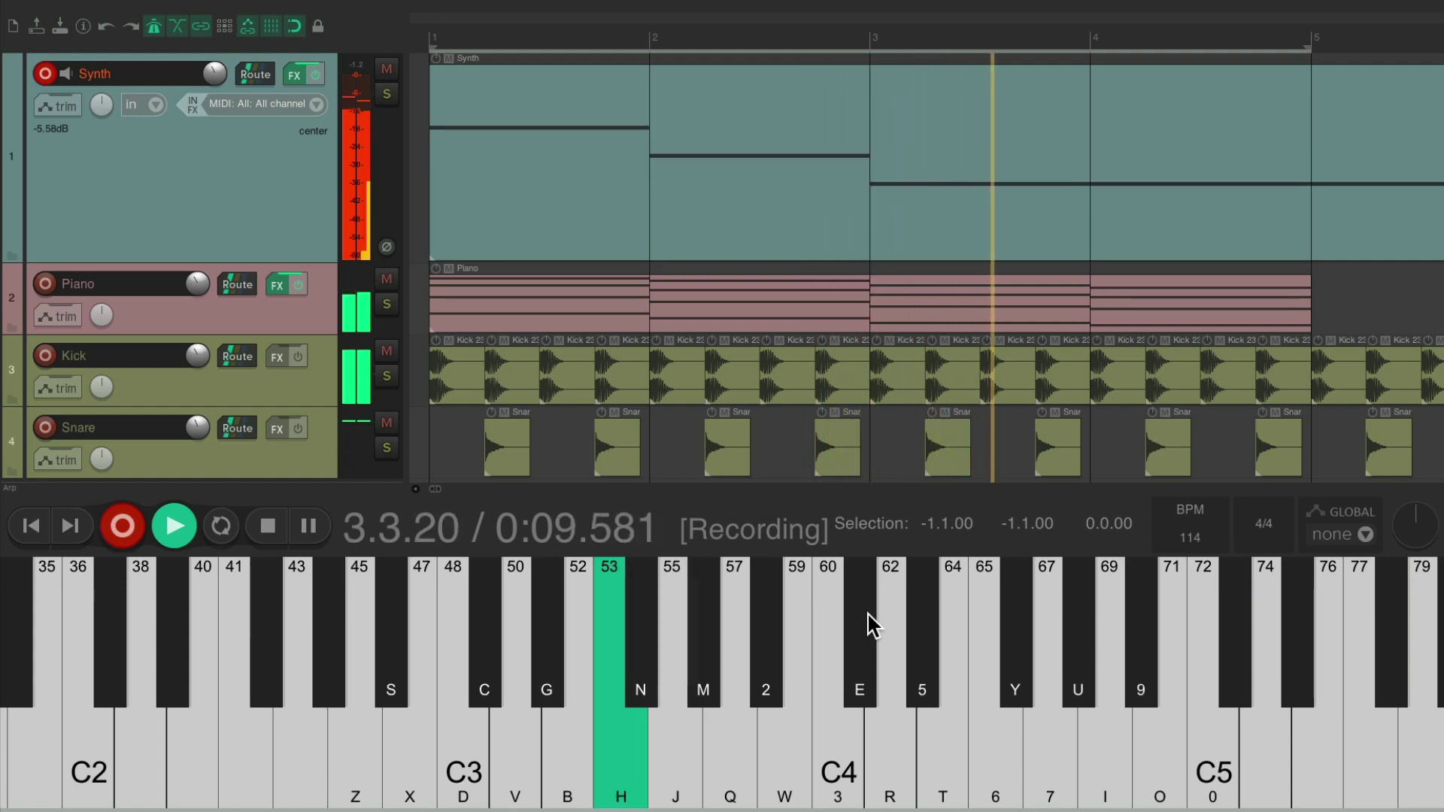
pyautogui.press('b')
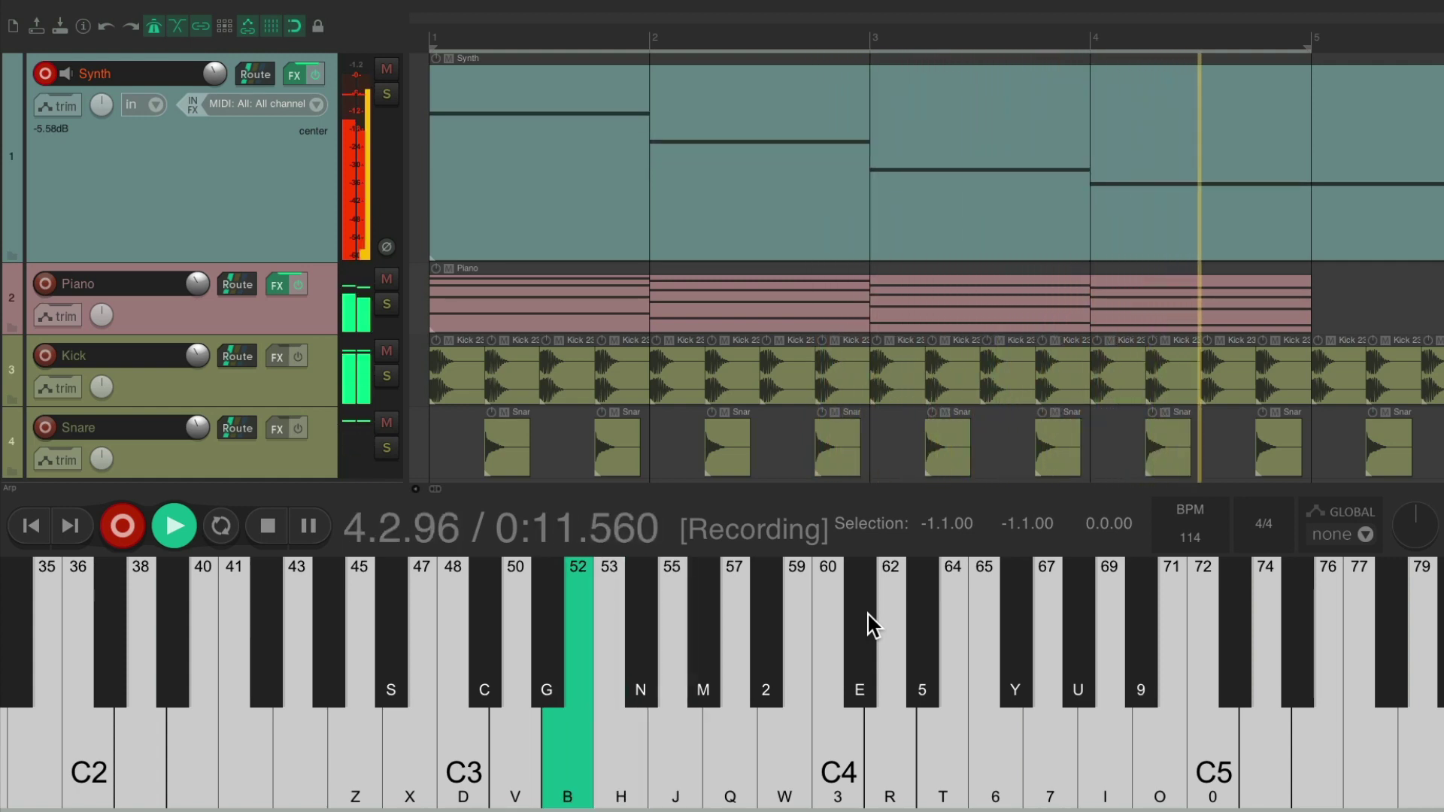
pyautogui.press('q')
pyautogui.press('b')
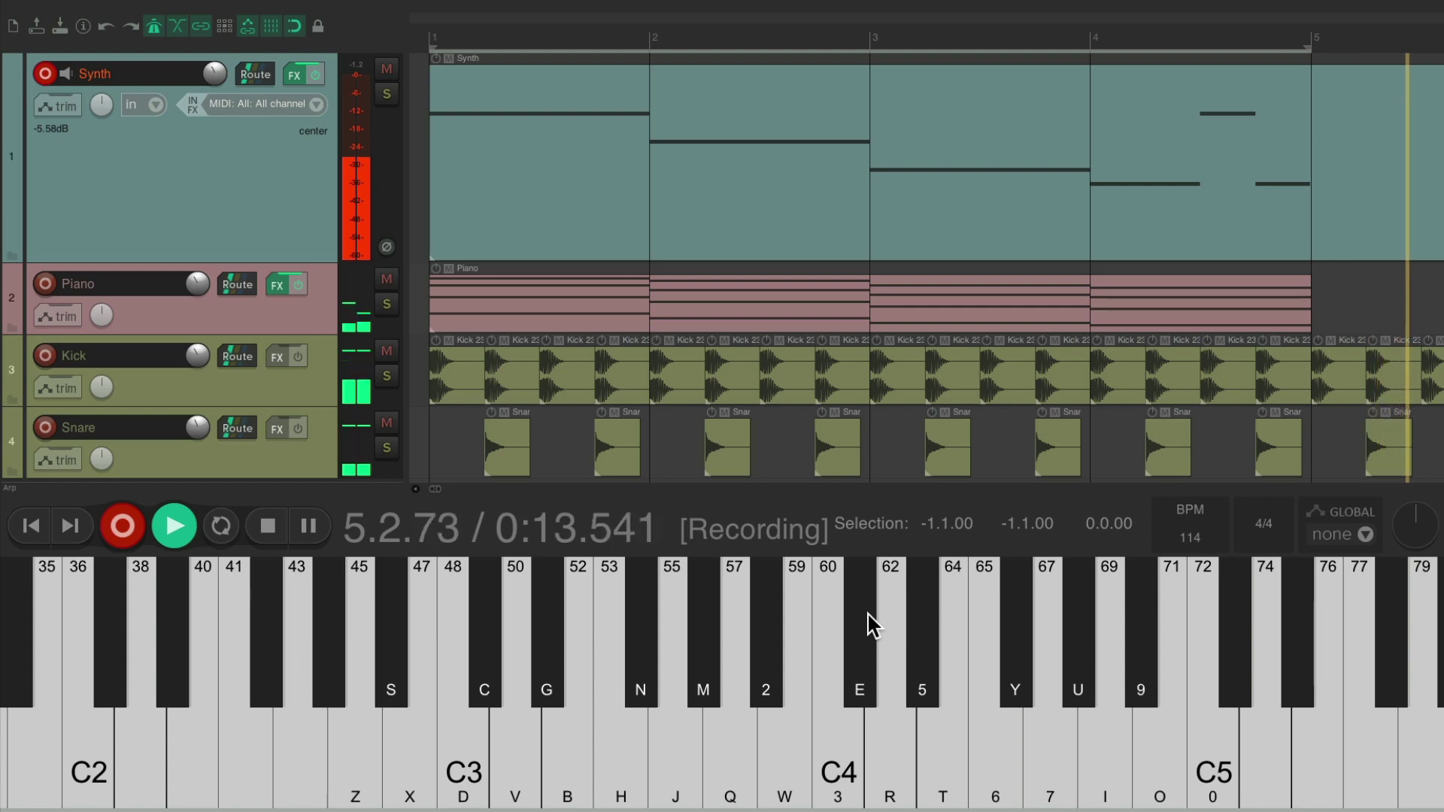
pyautogui.press('space')
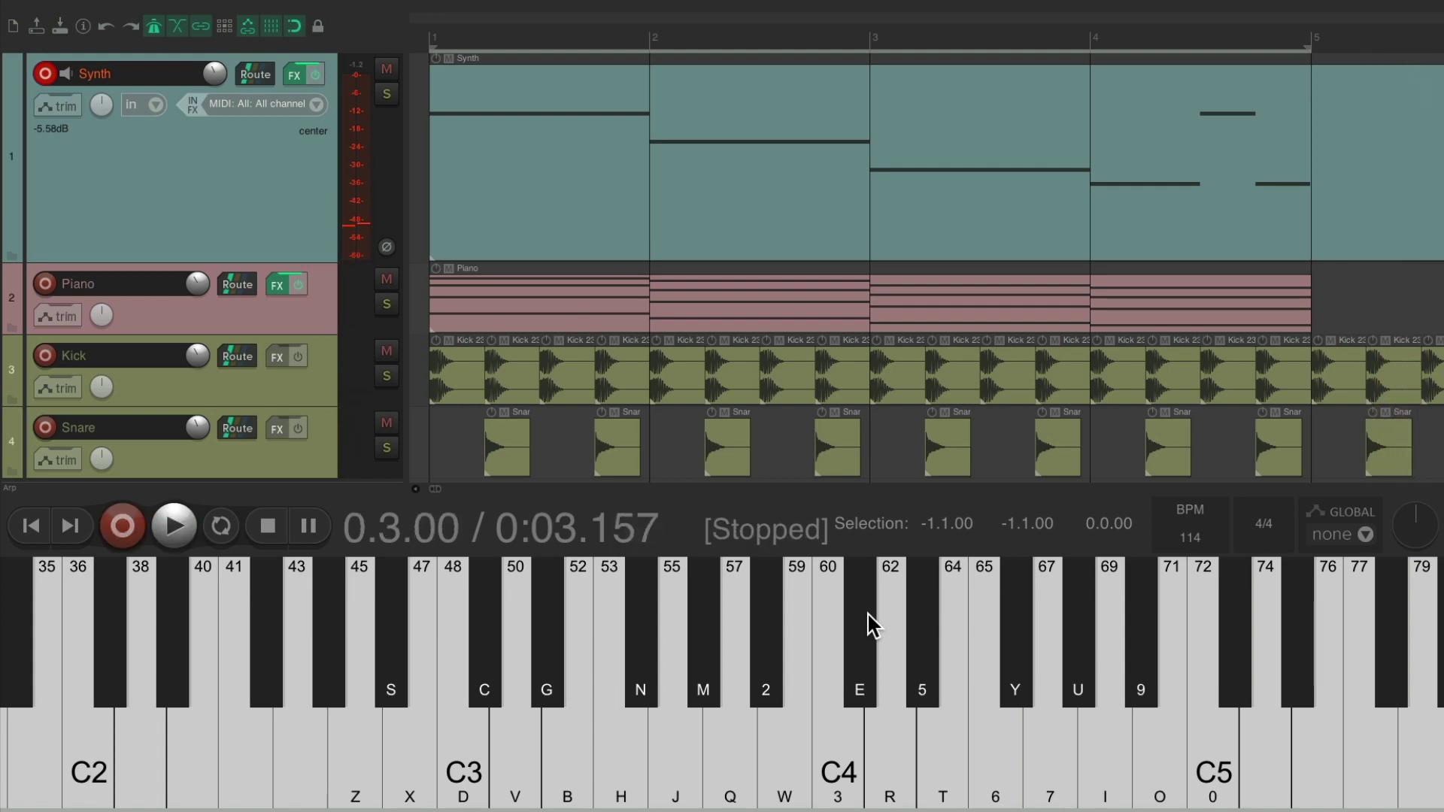
# Play back the recorded Synth part and open it in the MIDI editor
pyautogui.press('space')
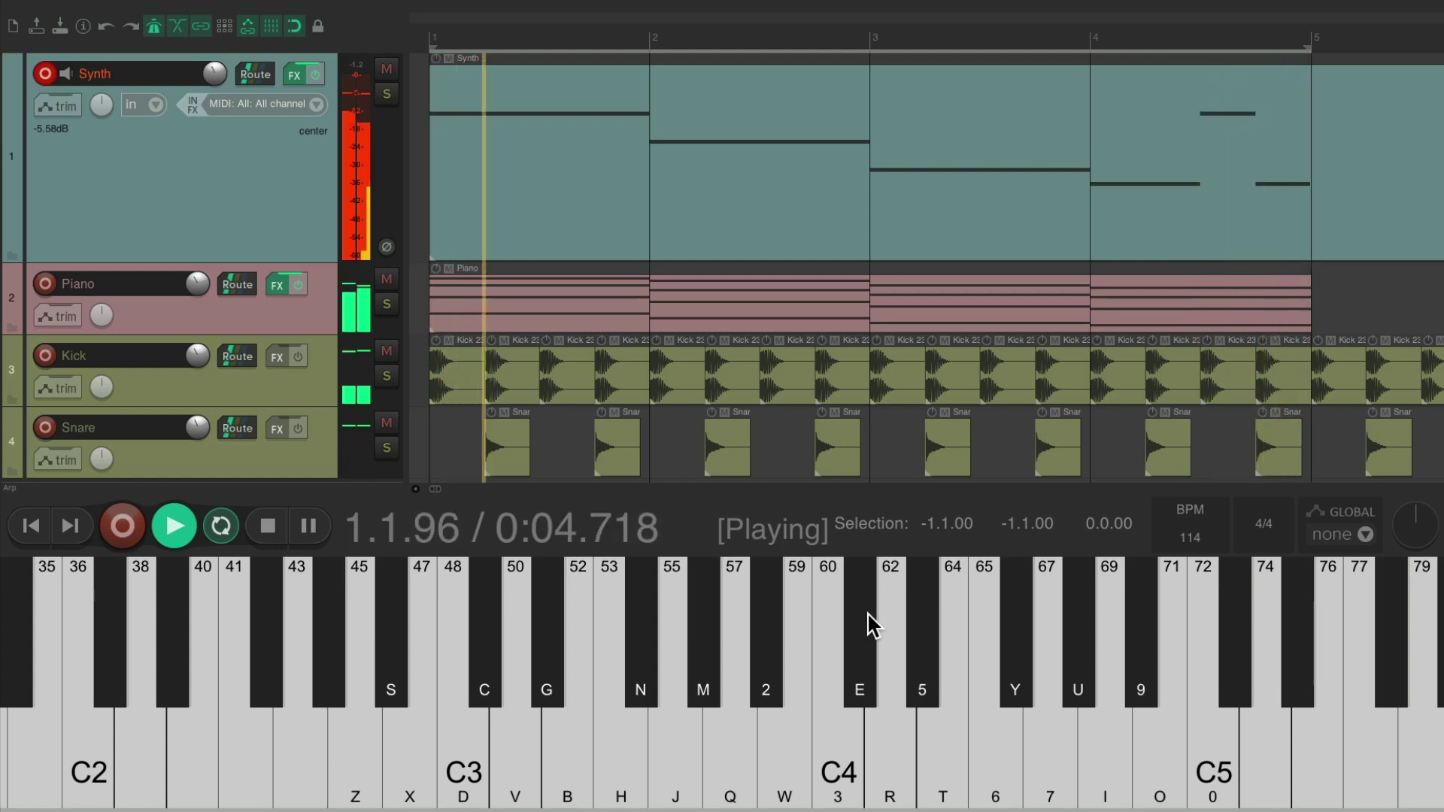
pyautogui.press('space')
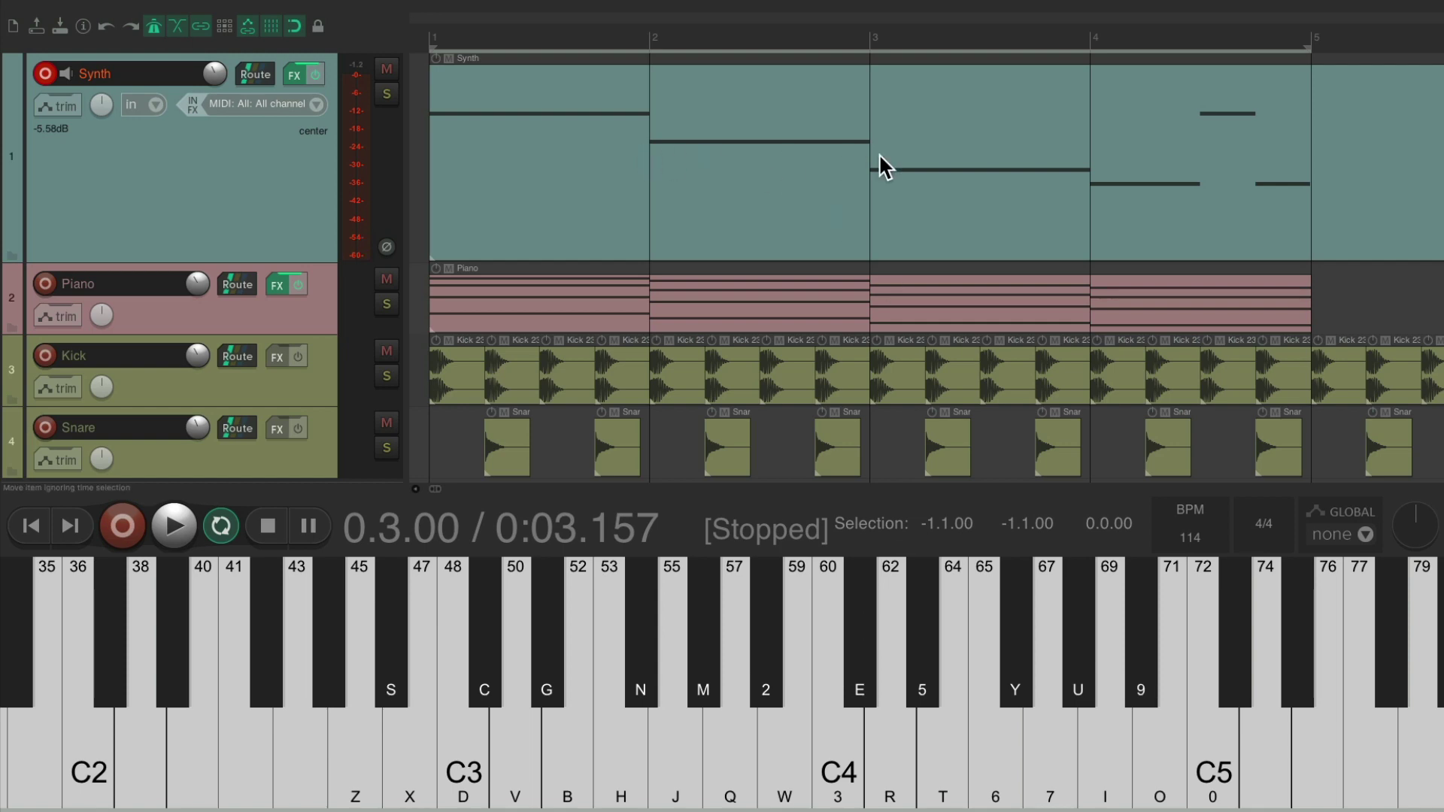
pyautogui.doubleClick(754, 120)
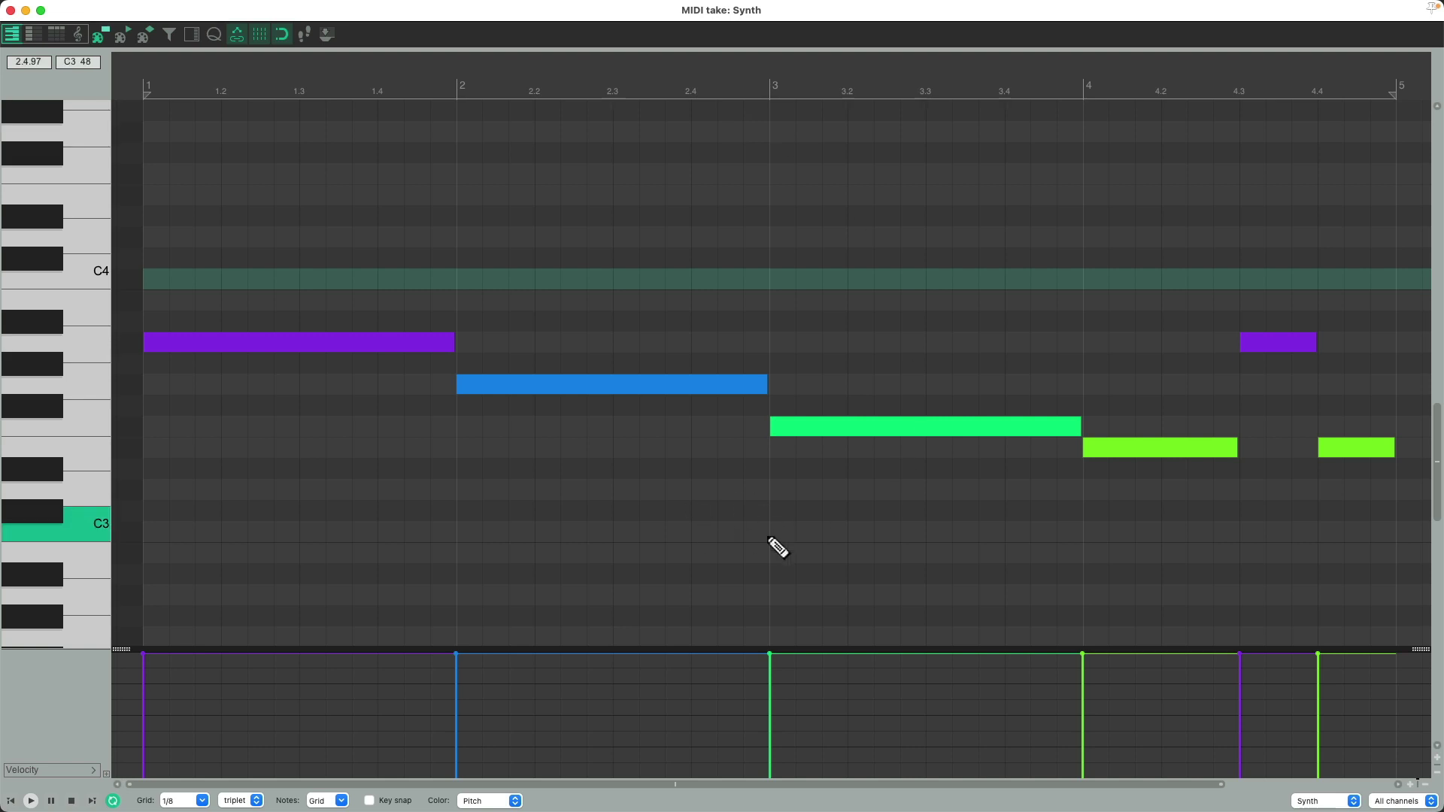
# Play the six-note take in the MIDI editor, then undo the recording
pyautogui.press('space')
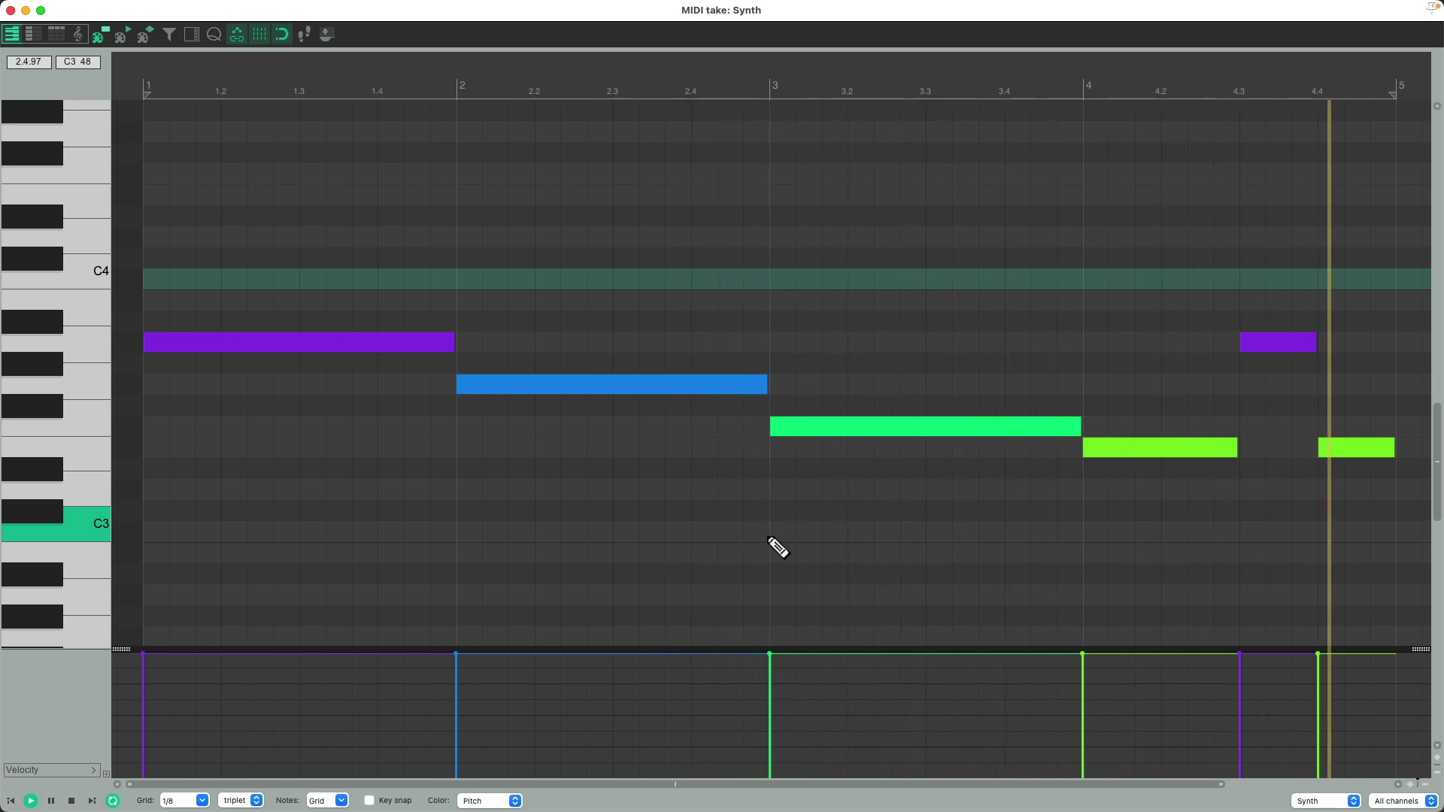
pyautogui.press('space')
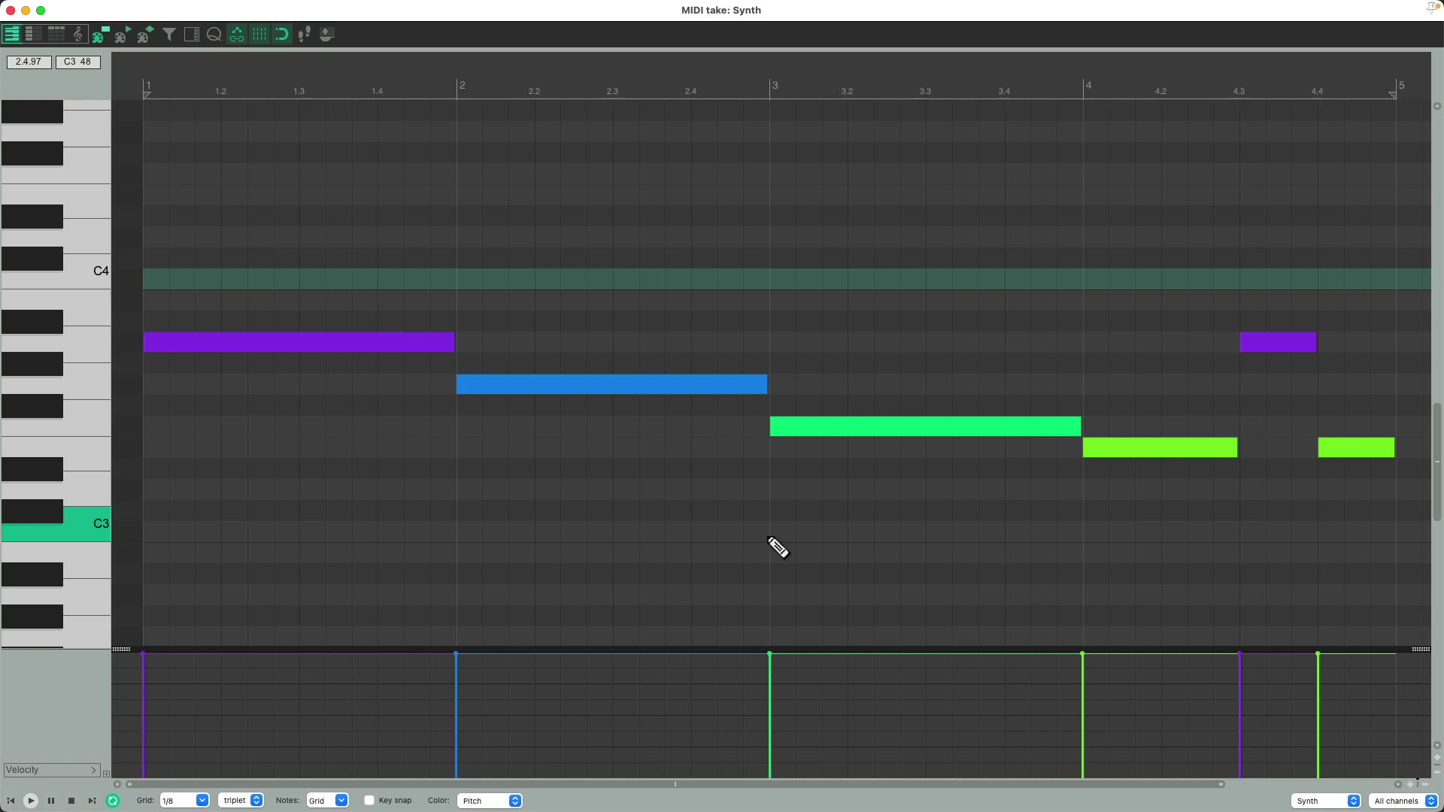
pyautogui.hotkey('ctrl', 'z')
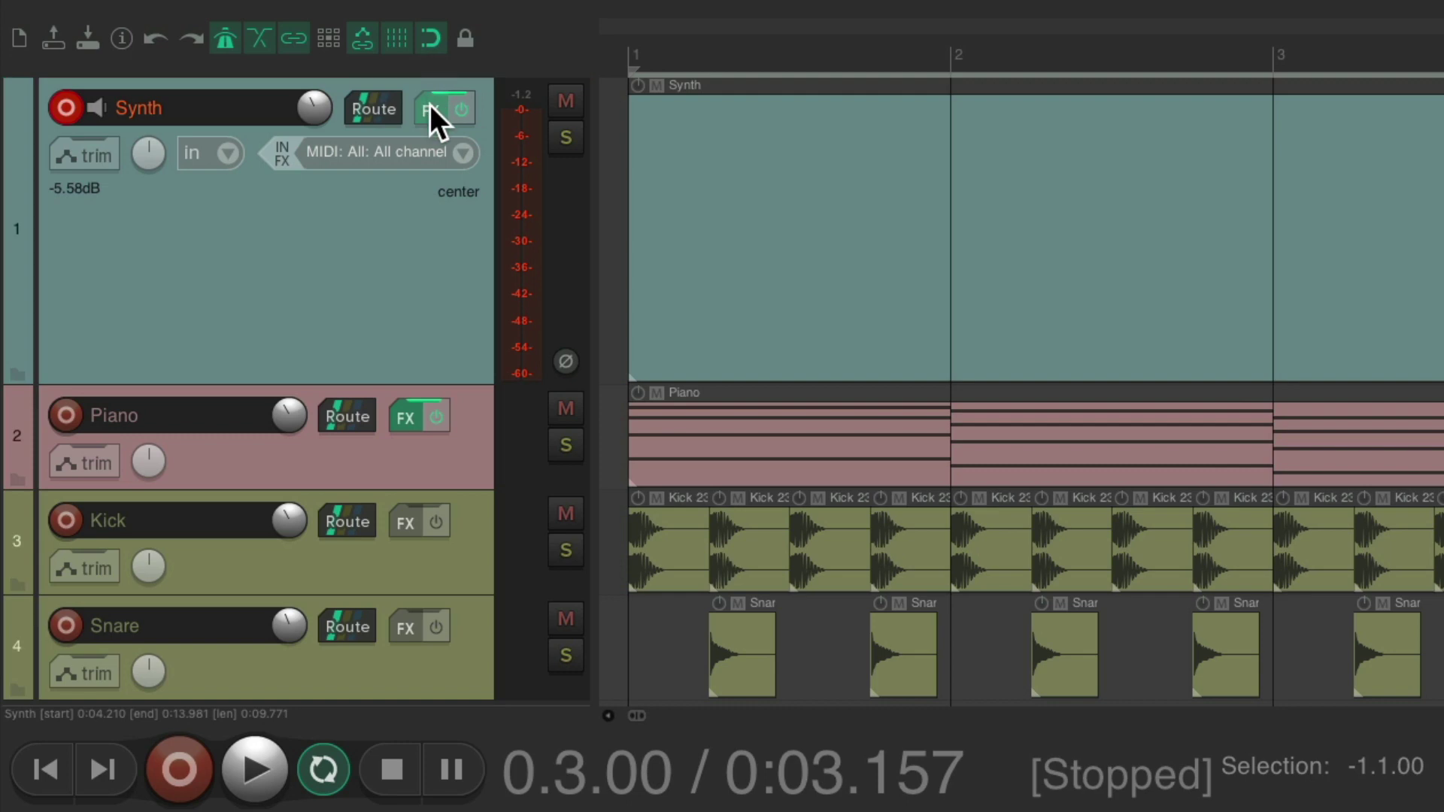
# Alt-drag JS: MIDI Arpeggiator from the Synth FX chain onto the IN FX button
pyautogui.click(430, 110)
pyautogui.click(800, 123)
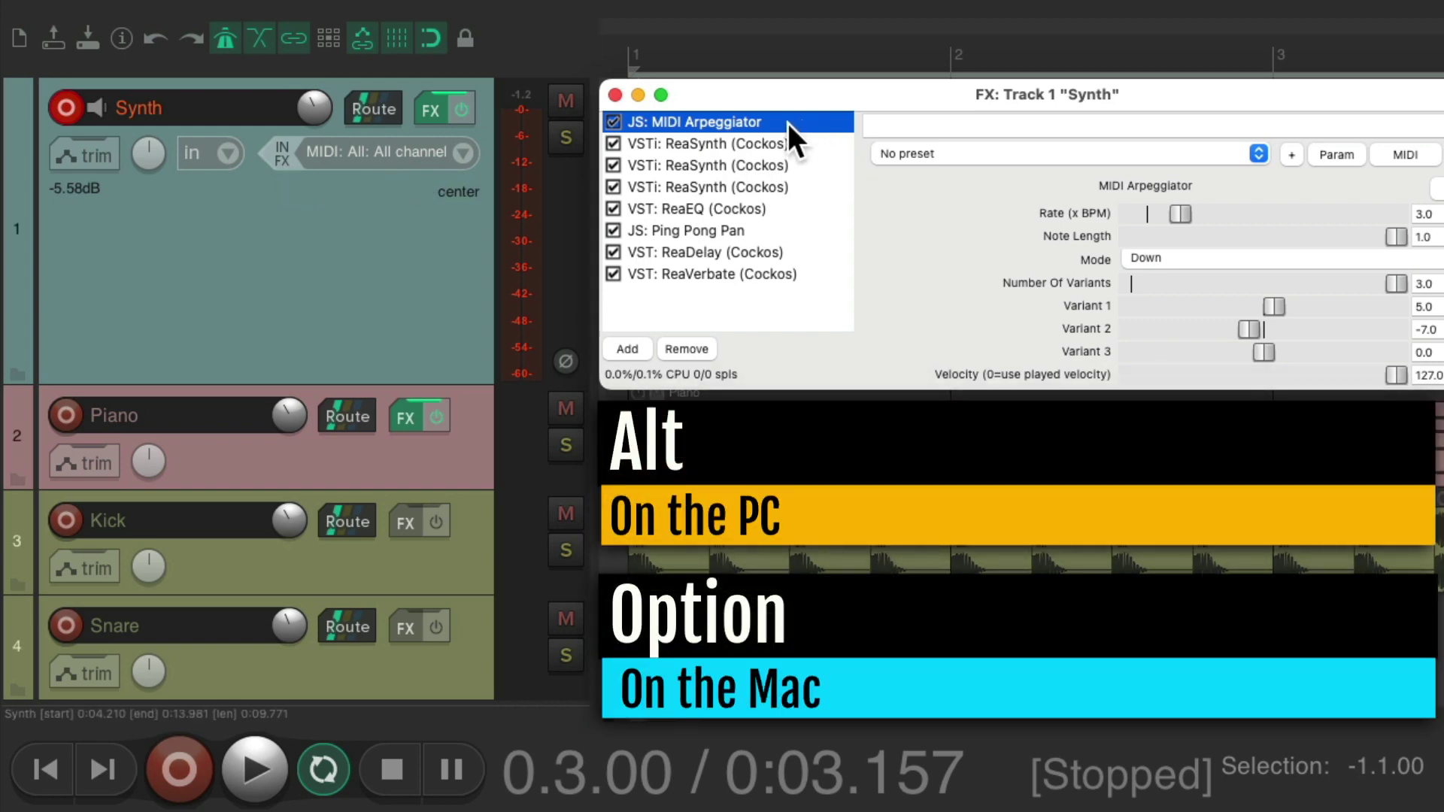
pyautogui.moveTo(787, 122); pyautogui.dragTo(280, 156)
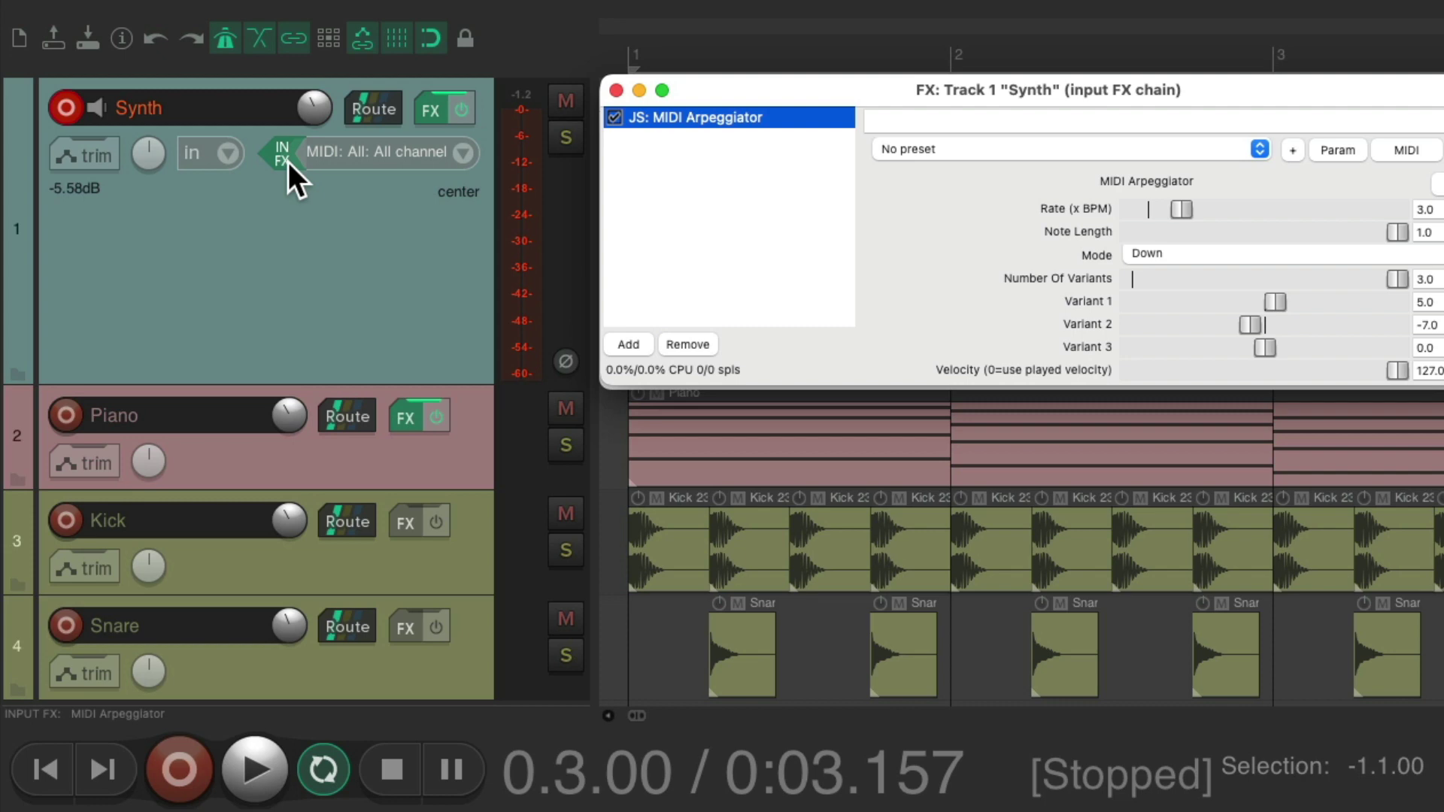
pyautogui.click(616, 90)
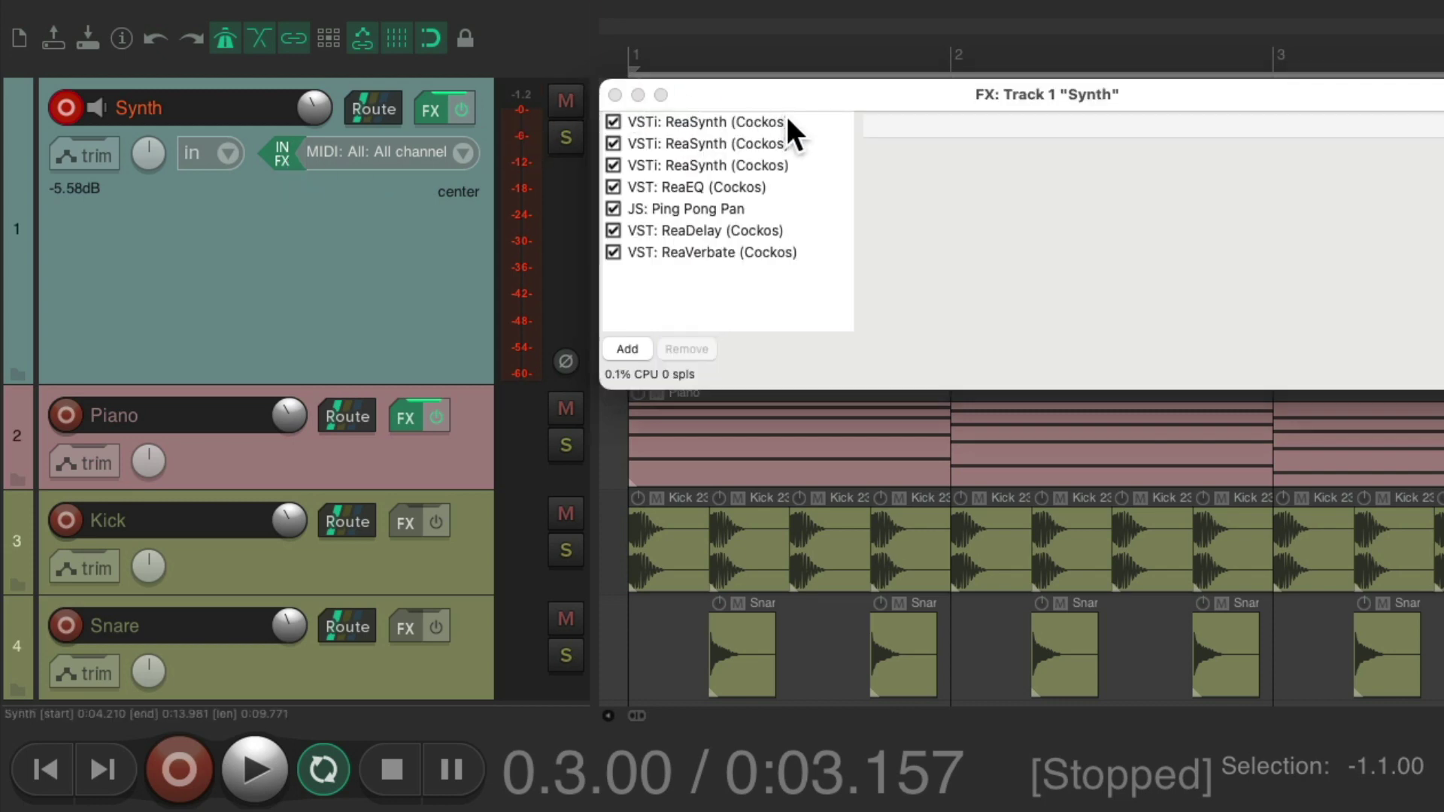
pyautogui.click(720, 117)
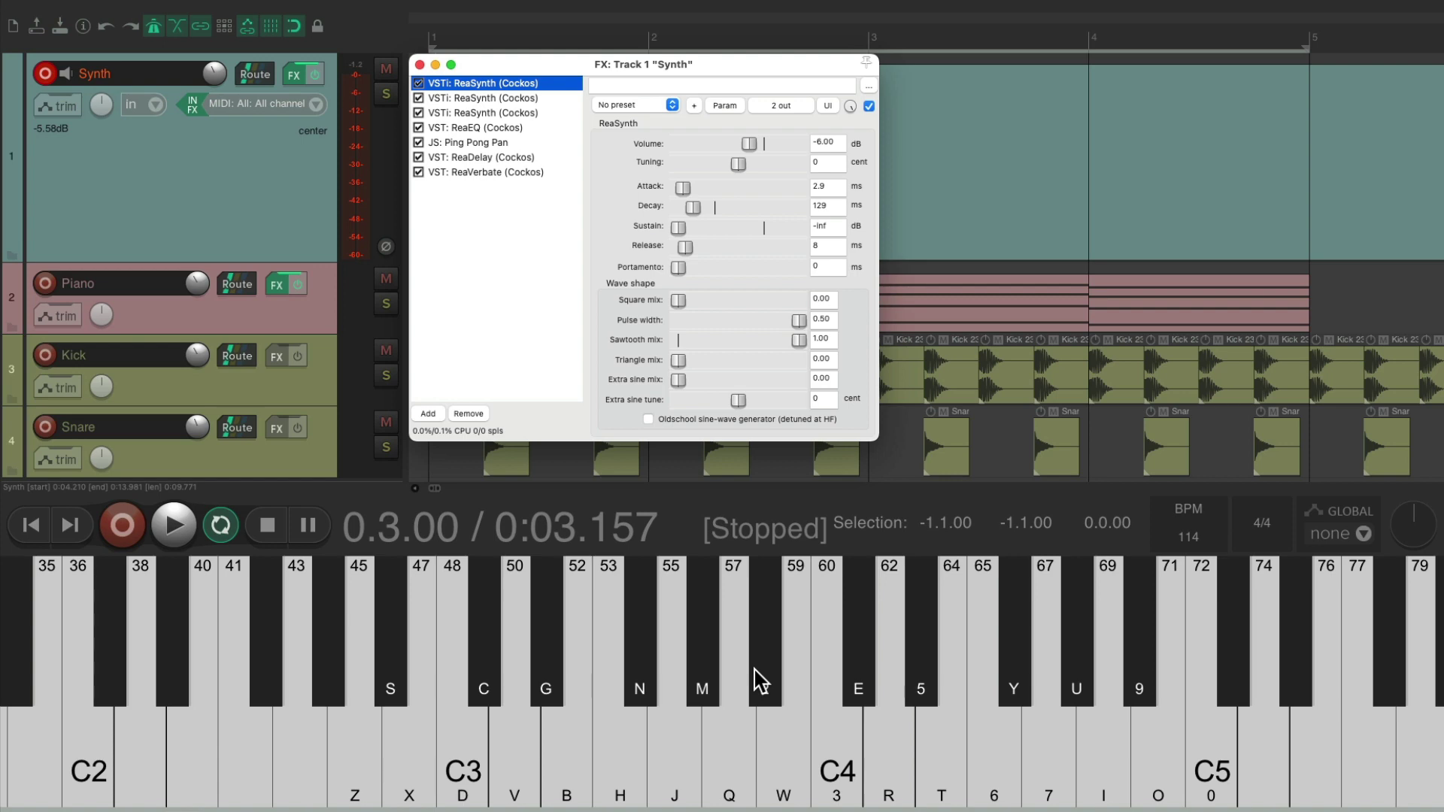
# Test the input-FX arpeggiator with a burst of keyboard notes, then close the FX window
pyautogui.press('q')
pyautogui.press('v')
pyautogui.press('q')
pyautogui.press('v')
pyautogui.press('q')
pyautogui.press('r')
pyautogui.press('v')
pyautogui.press('q')
pyautogui.press('r')
pyautogui.press('v')
pyautogui.press('q')
pyautogui.press('Escape')
# Record the arpeggiated pattern from note 57 down through 55 and 52 across bars 1–4
pyautogui.hotkey('ctrl', 'r')
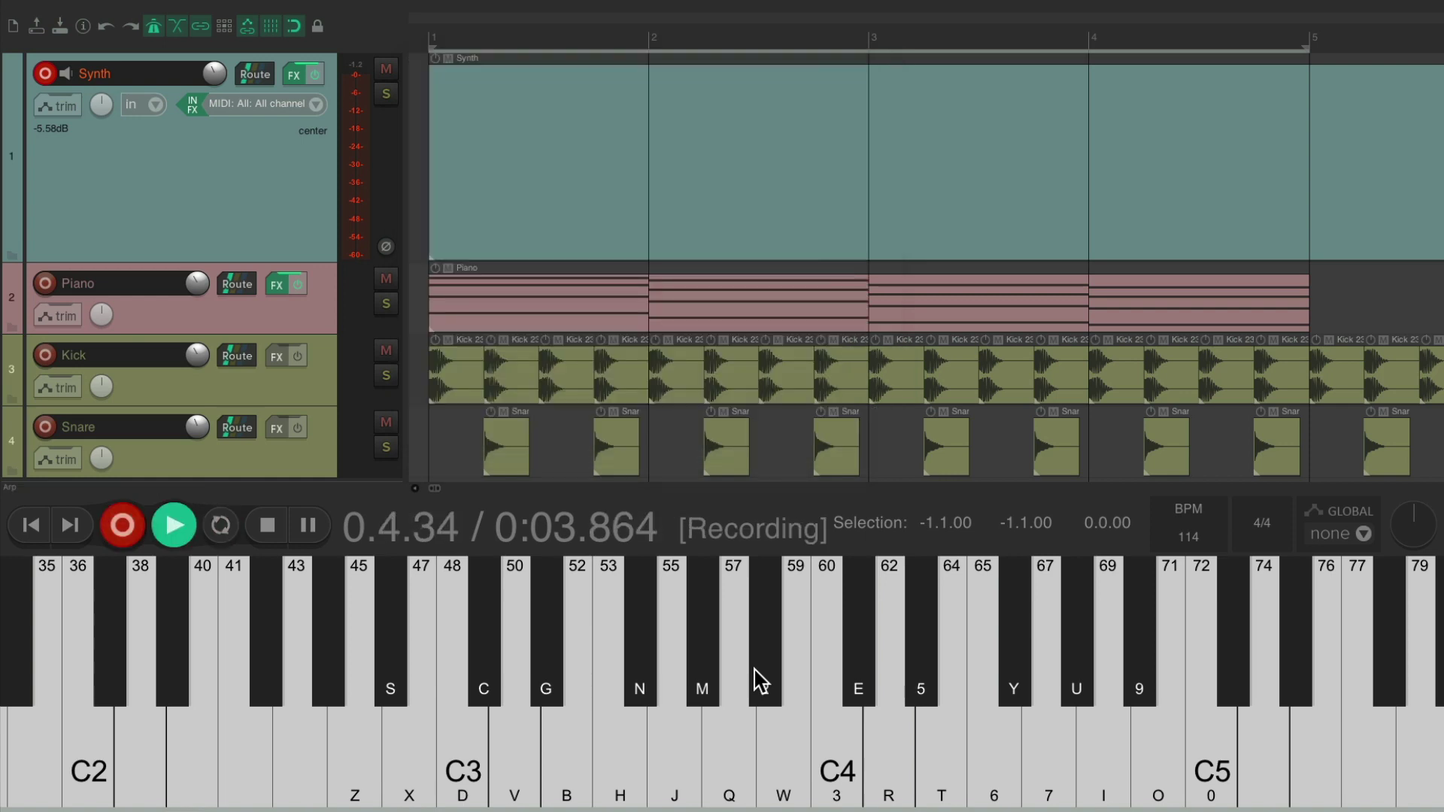
pyautogui.press('q')
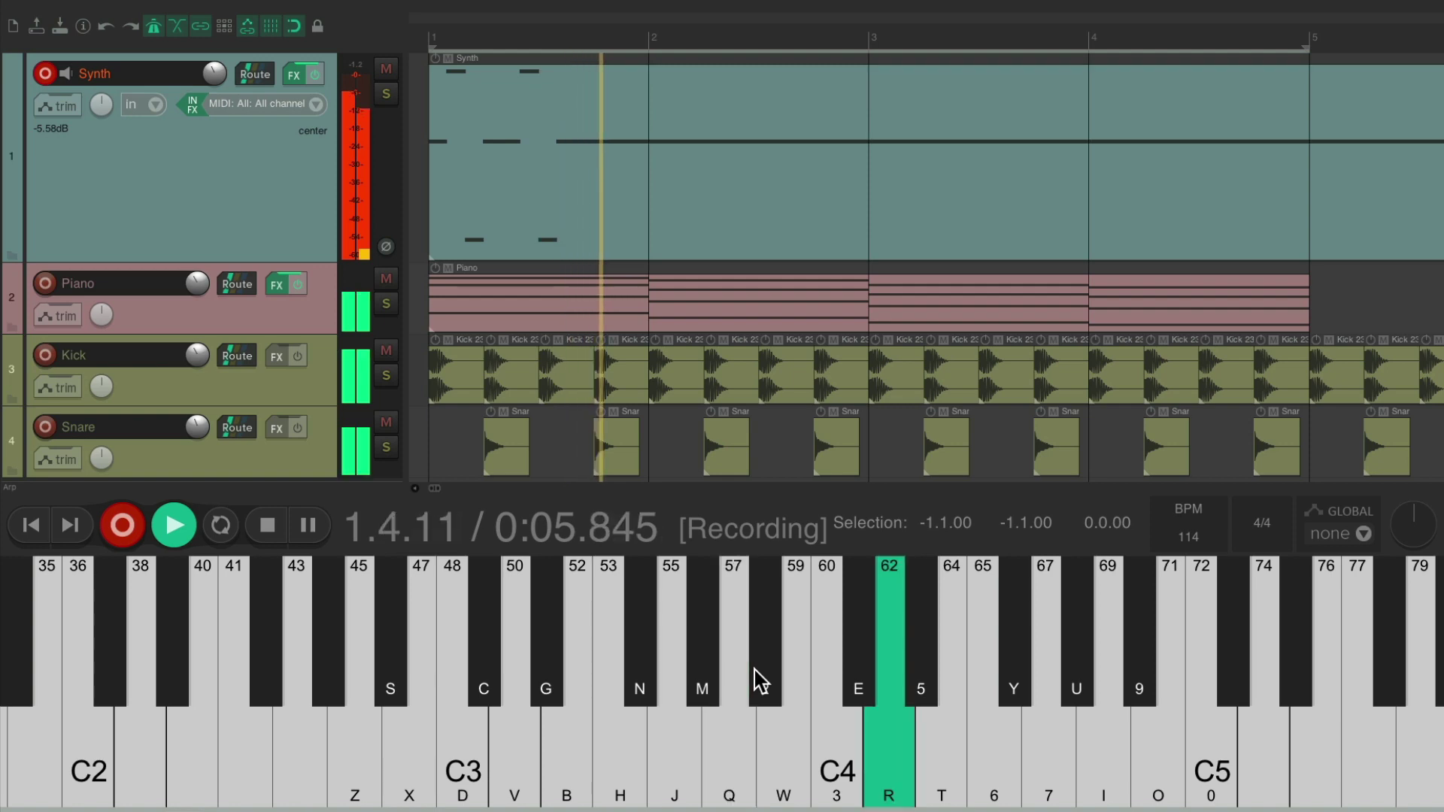
pyautogui.press('j')
pyautogui.press('d')
pyautogui.press('j')
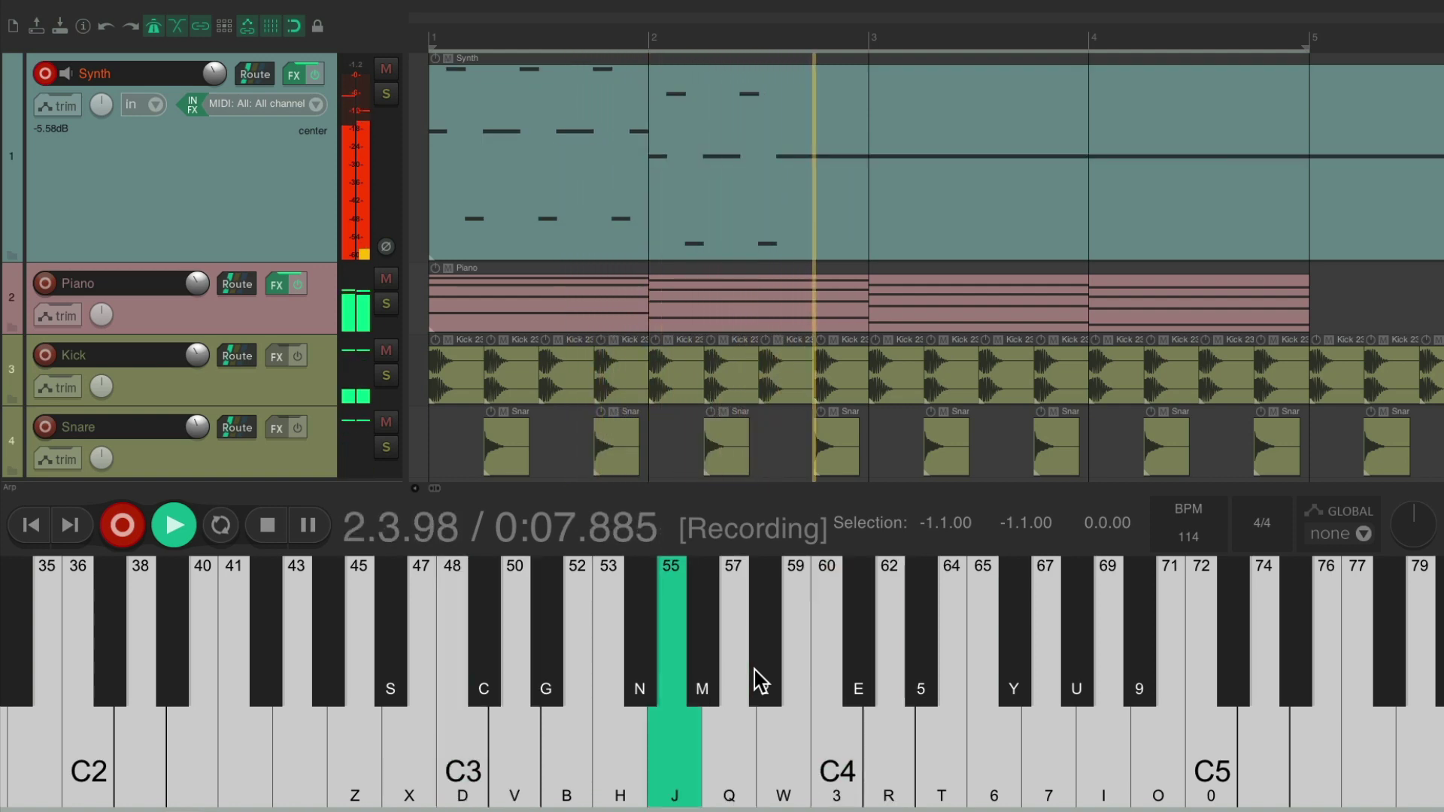
pyautogui.press('s')
pyautogui.press('h')
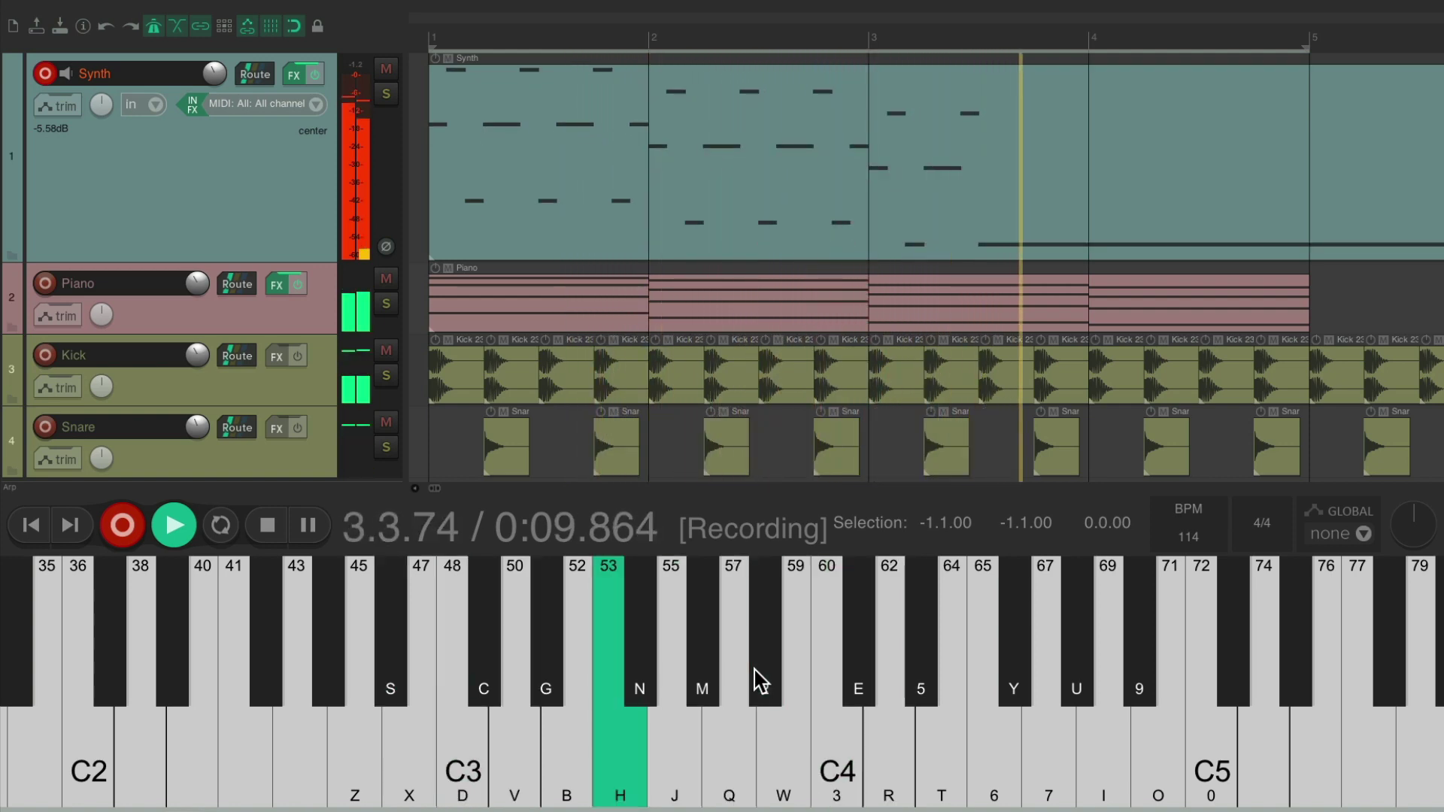
pyautogui.press('z')
pyautogui.press('b')
pyautogui.press('q')
pyautogui.press('r')
pyautogui.press('b')
pyautogui.press('q')
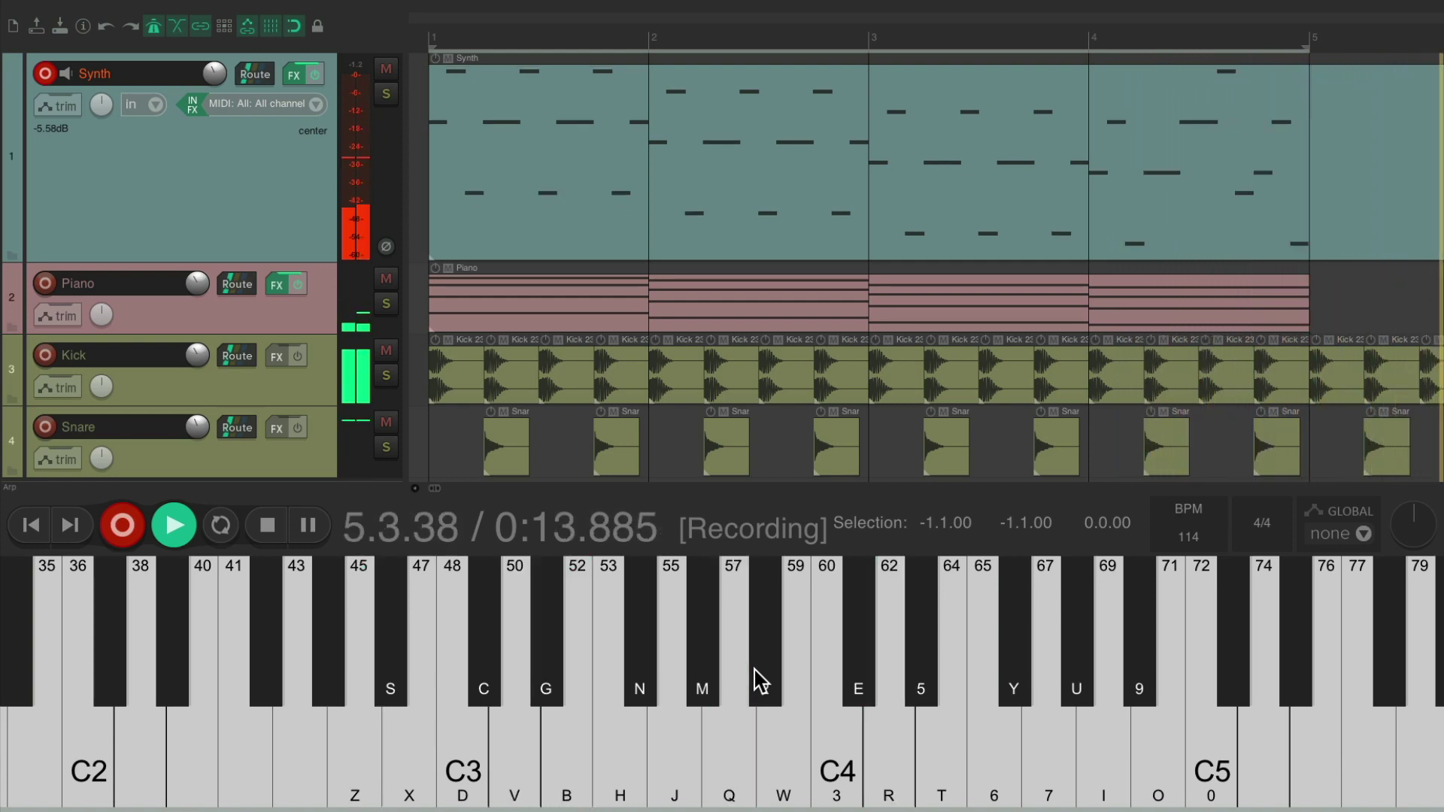
pyautogui.press('space')
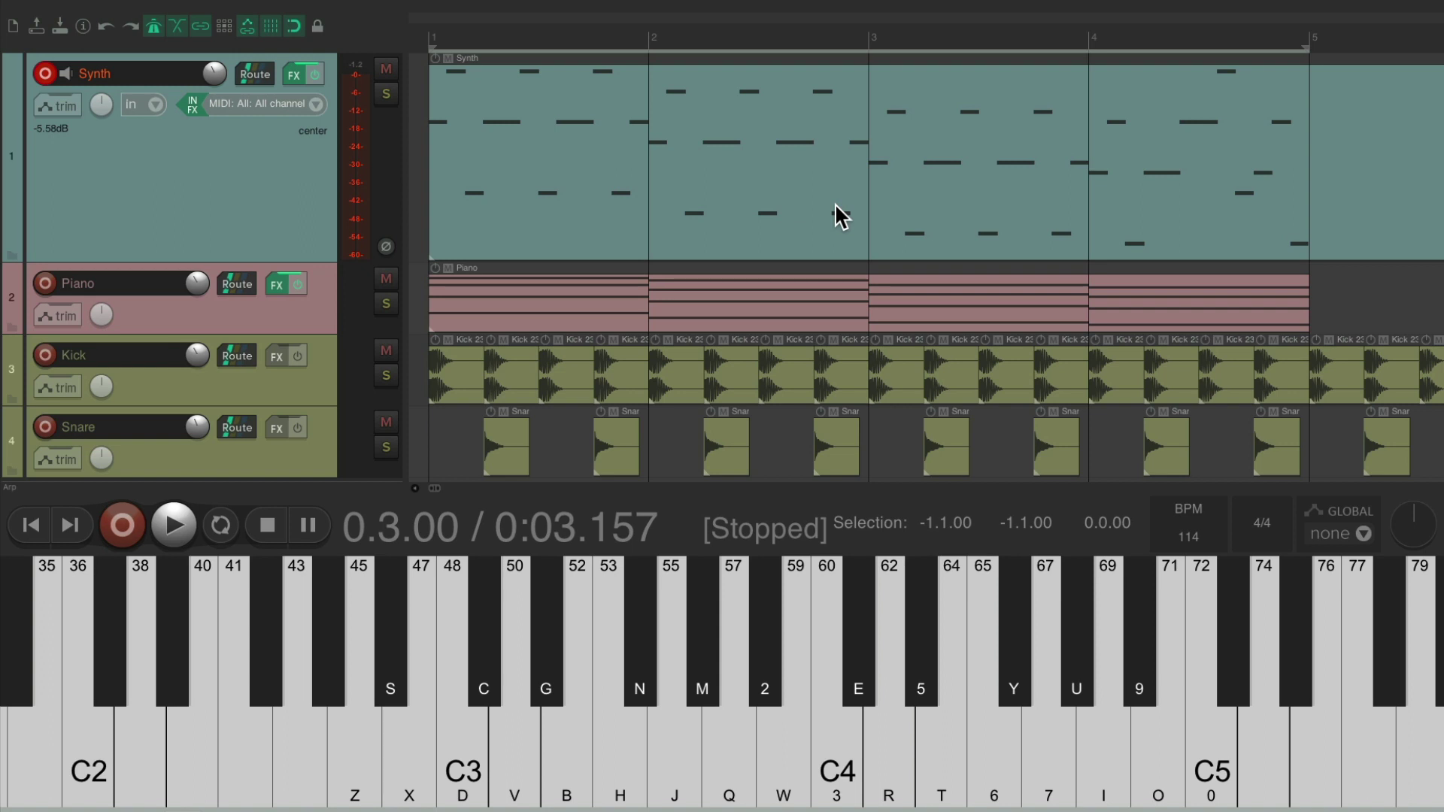
# Open the recorded arpeggio in the MIDI editor and play it through once
pyautogui.doubleClick(776, 128)
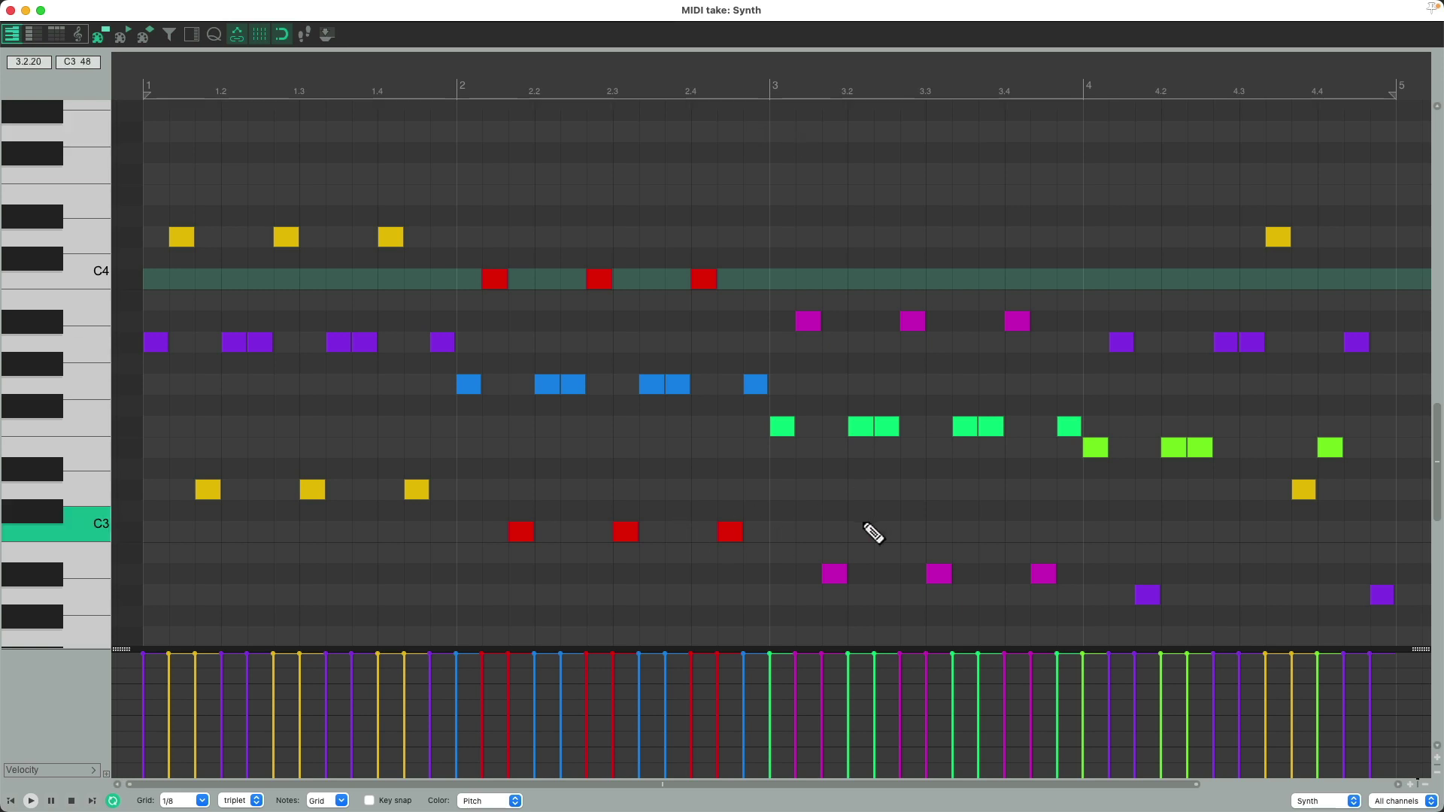
pyautogui.press('space')
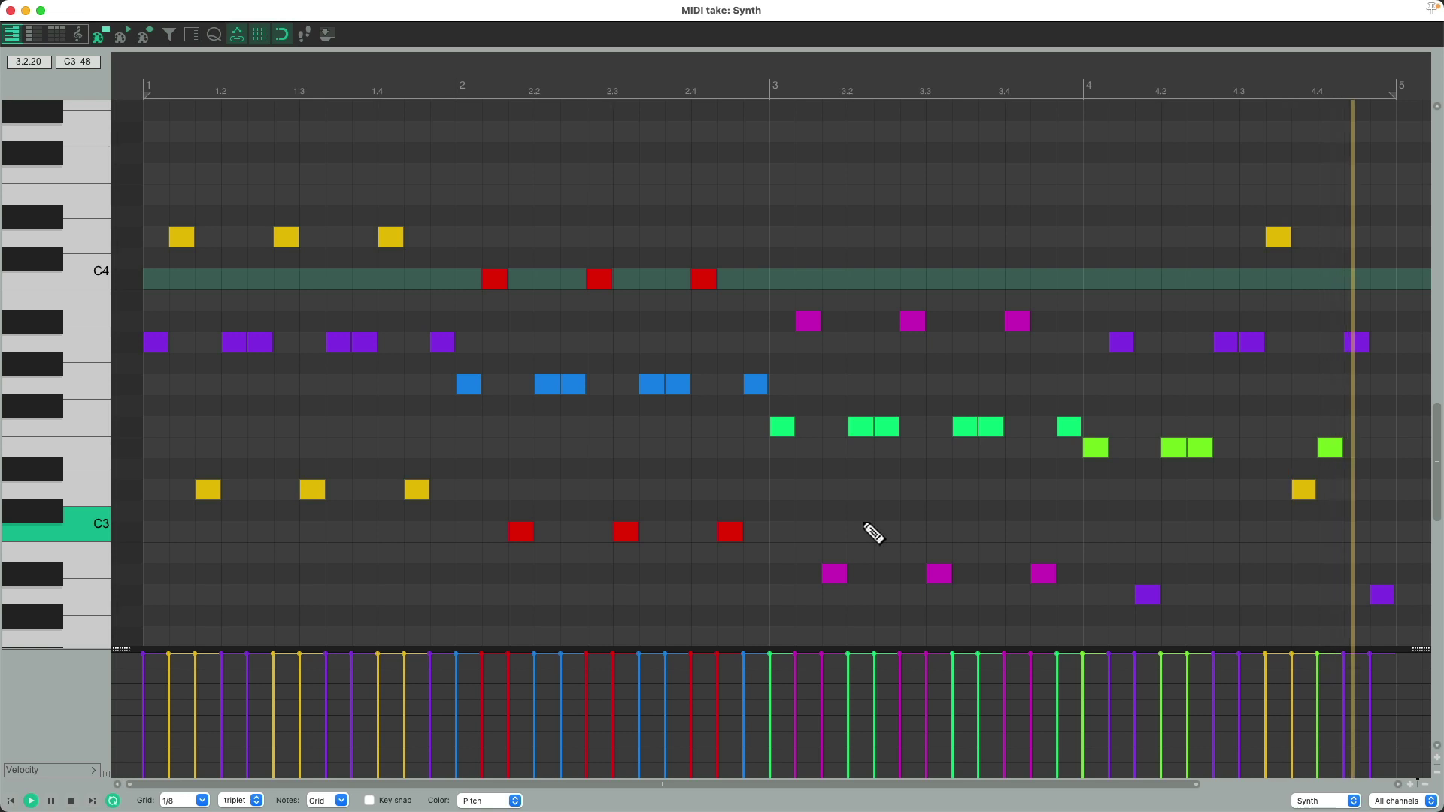
pyautogui.press('space')
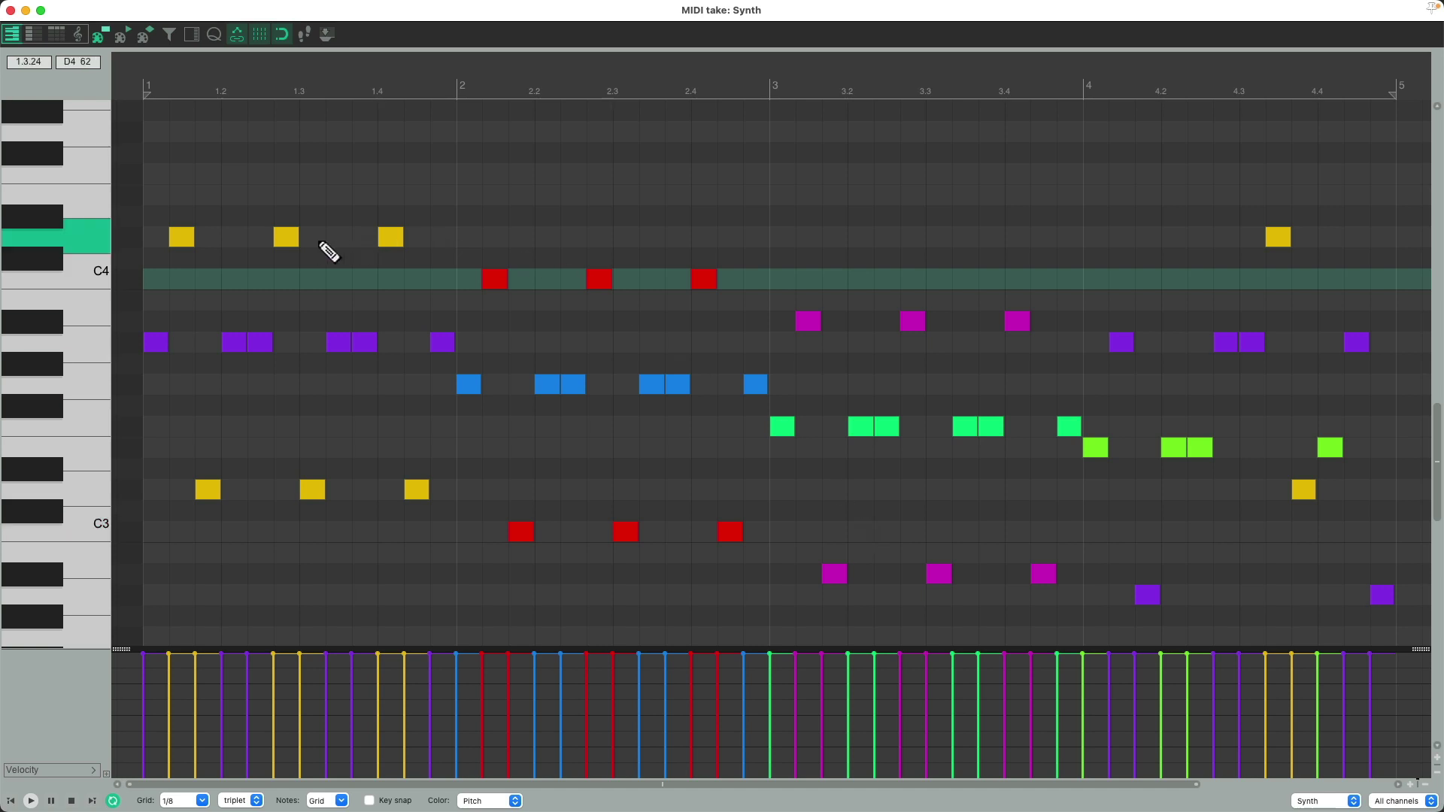
# Raise the notes at bars 1.3, 2.3 and 3.3 (last to C4), audition, then delete all notes
pyautogui.moveTo(290, 242); pyautogui.dragTo(289, 202)
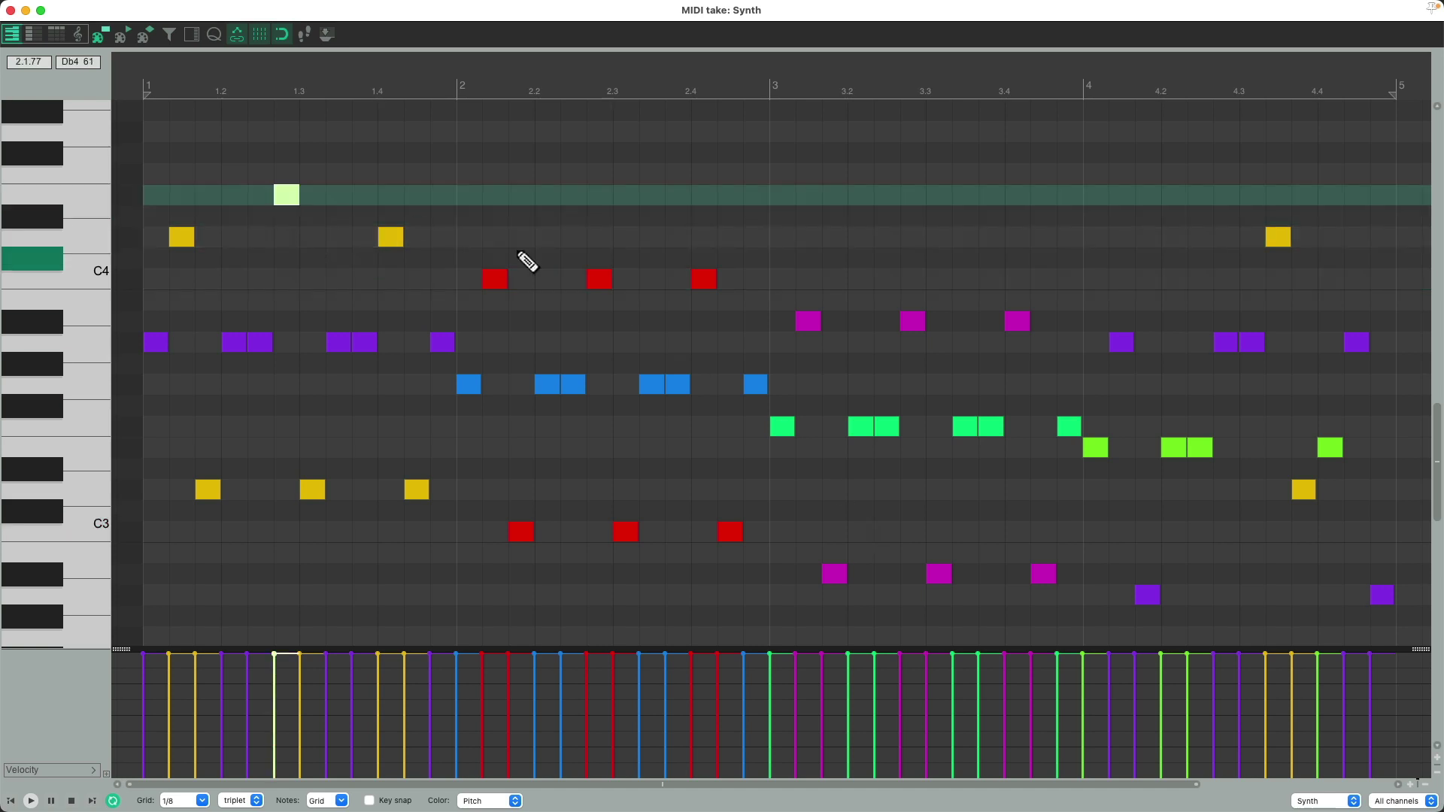
pyautogui.moveTo(599, 279); pyautogui.dragTo(601, 242)
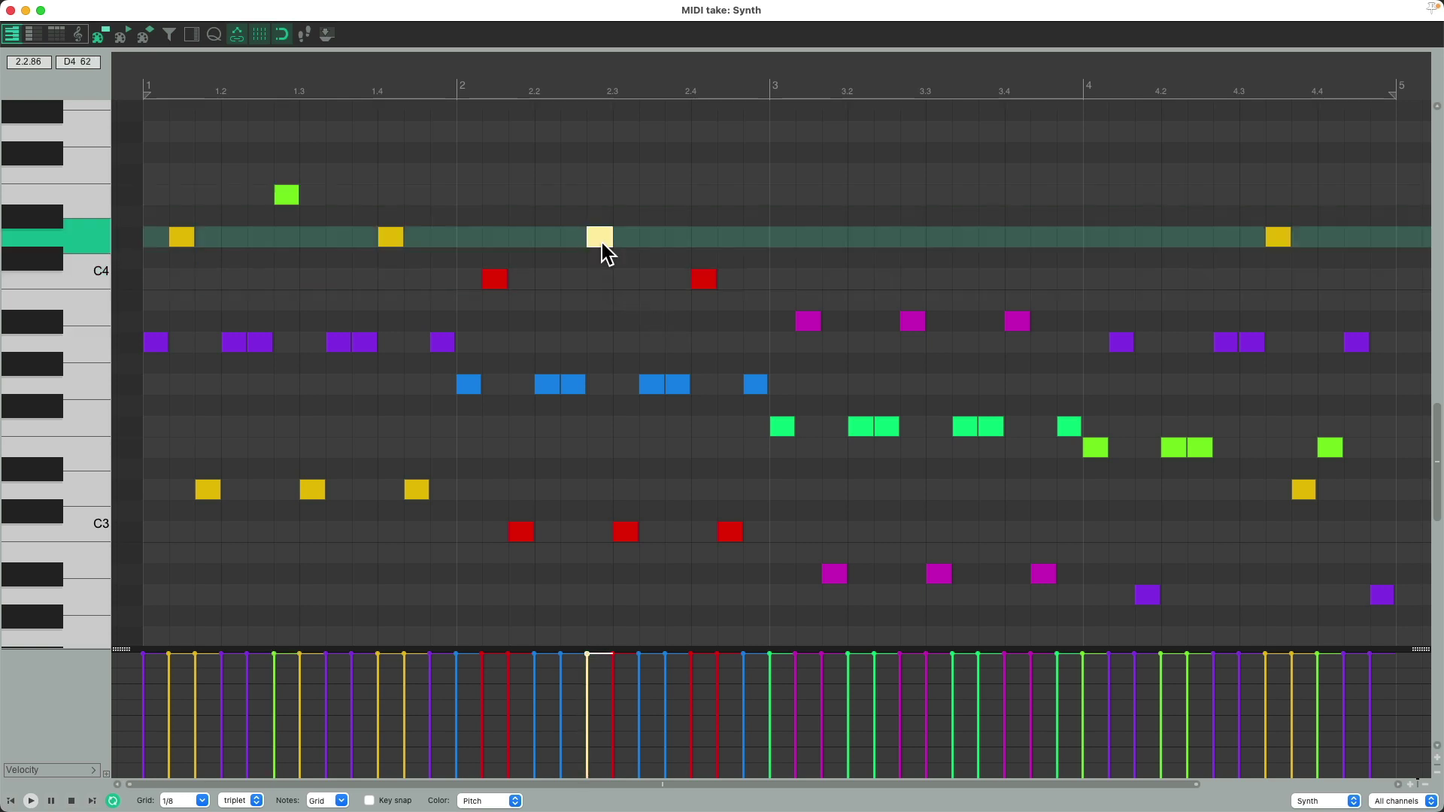
pyautogui.click(907, 321)
pyautogui.moveTo(905, 321); pyautogui.dragTo(909, 280)
pyautogui.press('space')
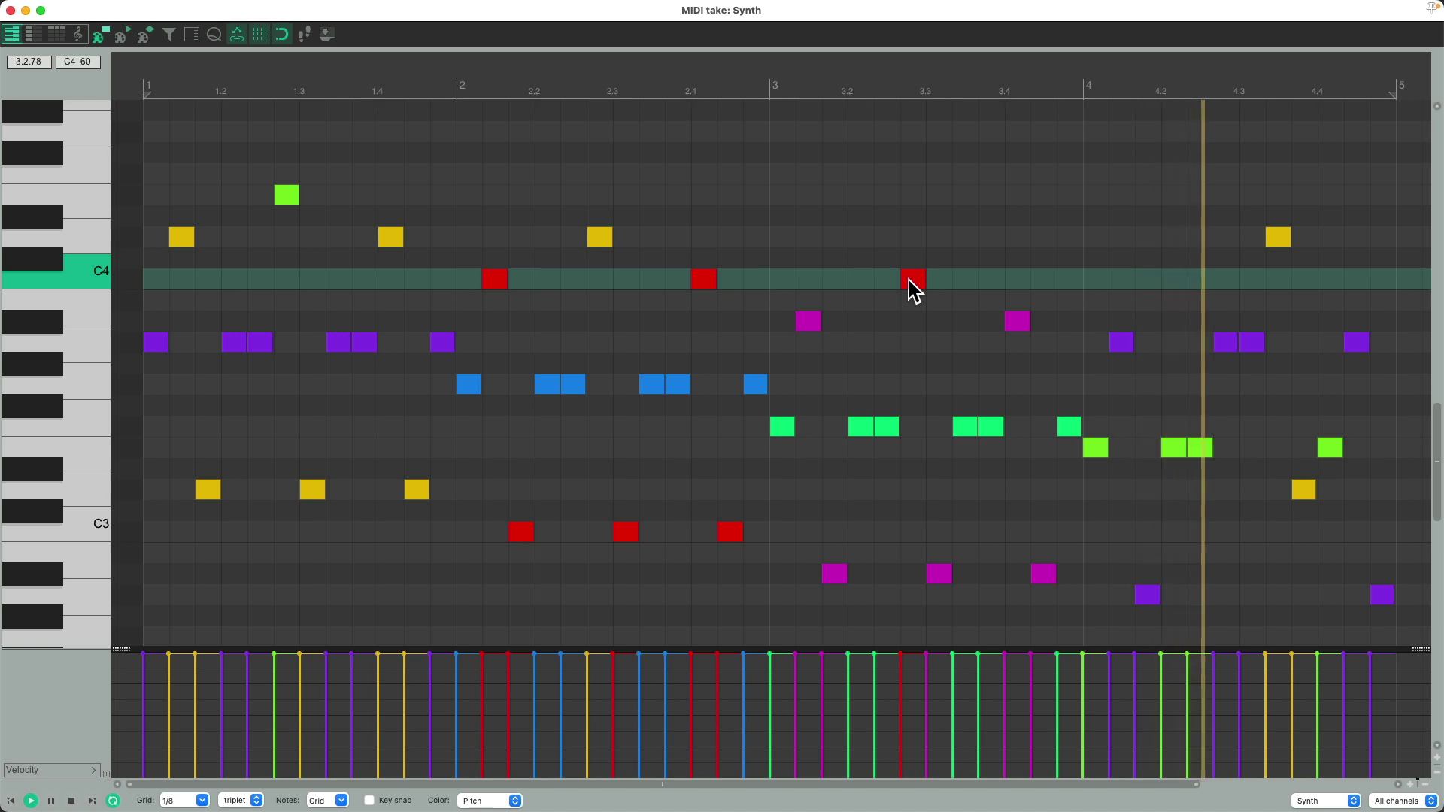
pyautogui.press('space')
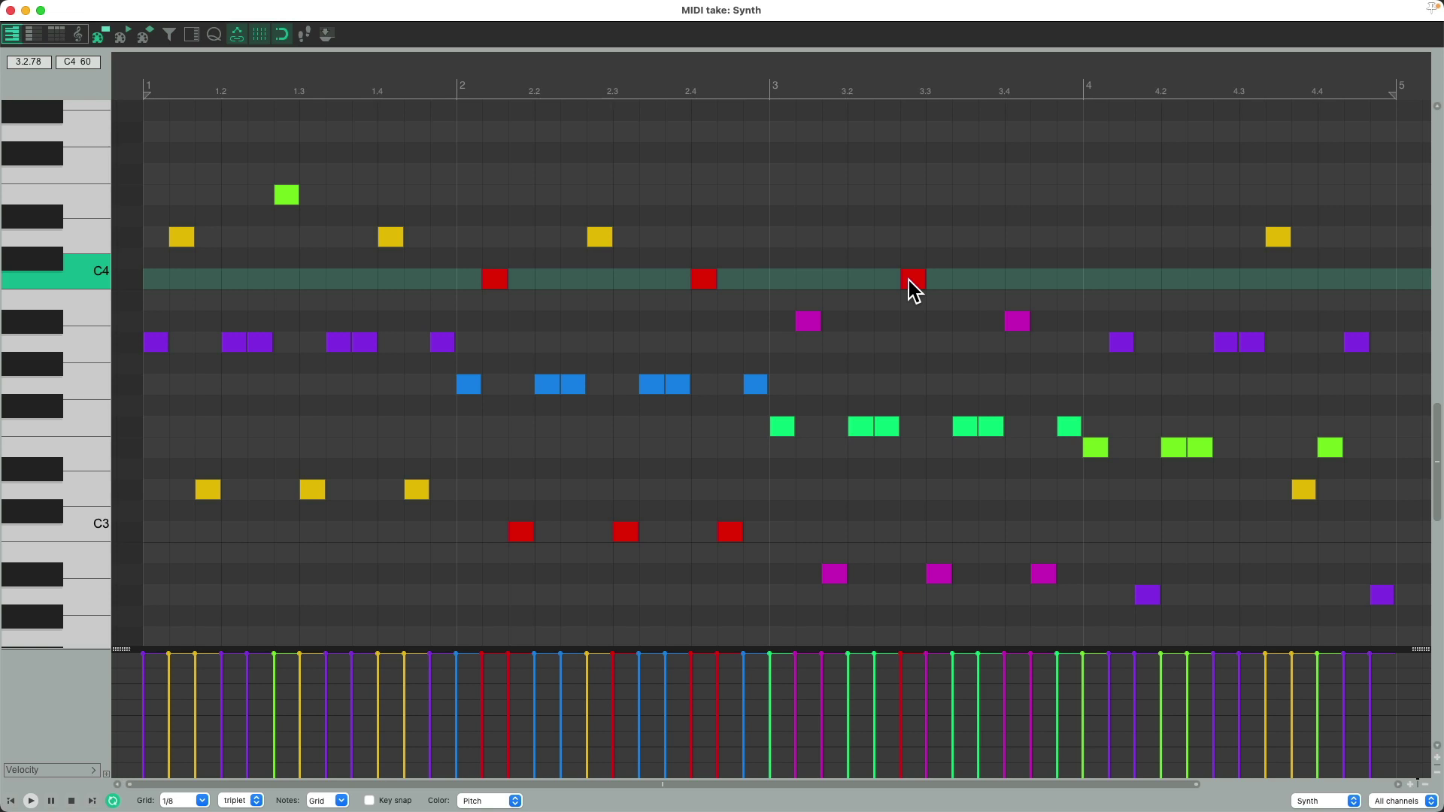
pyautogui.hotkey('ctrl', 'a')
pyautogui.press('Delete')
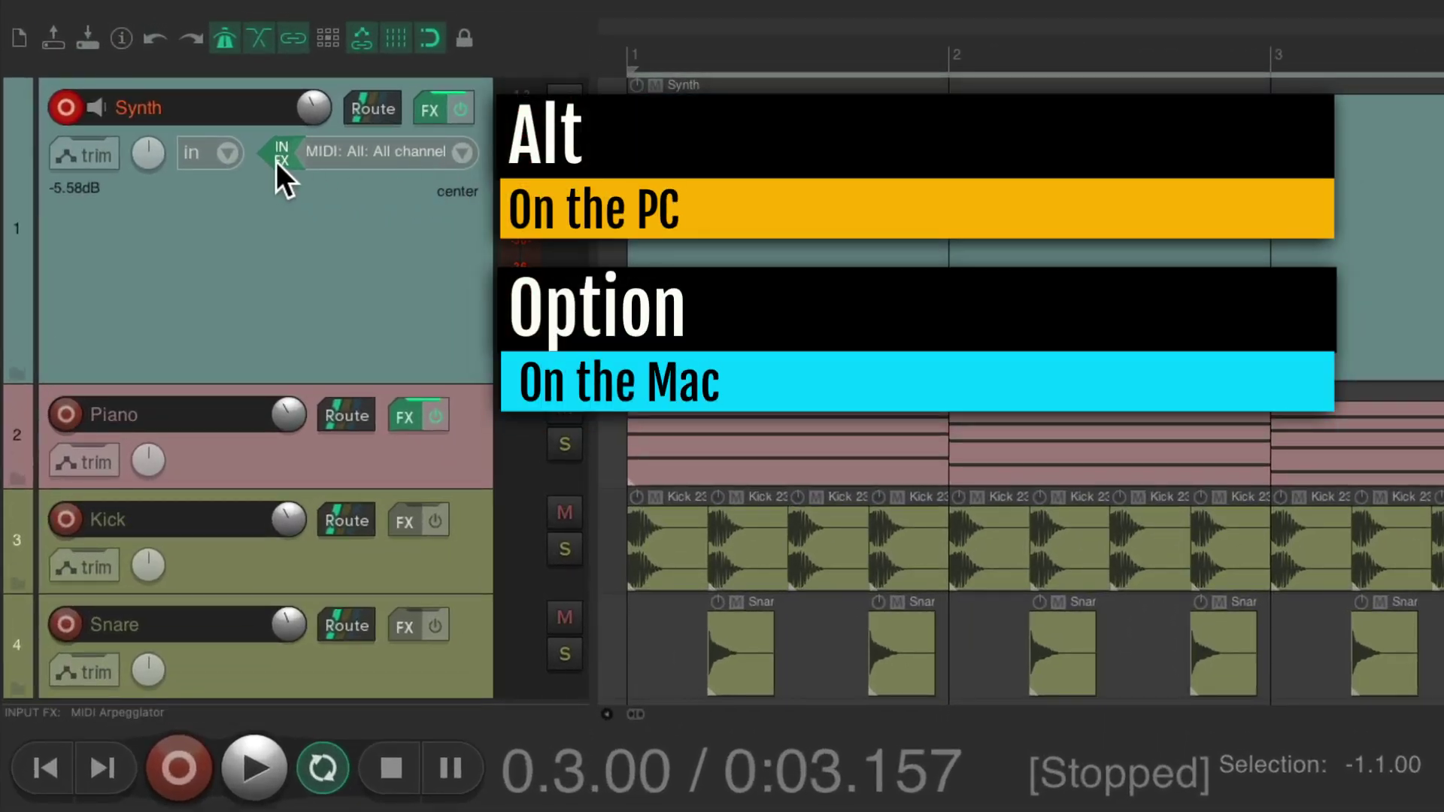
# Bypass the Synth input FX and place JS: MIDI Chorderizer first in the track FX chain
pyautogui.keyDown('alt'); pyautogui.click(277, 161); pyautogui.keyUp('alt')
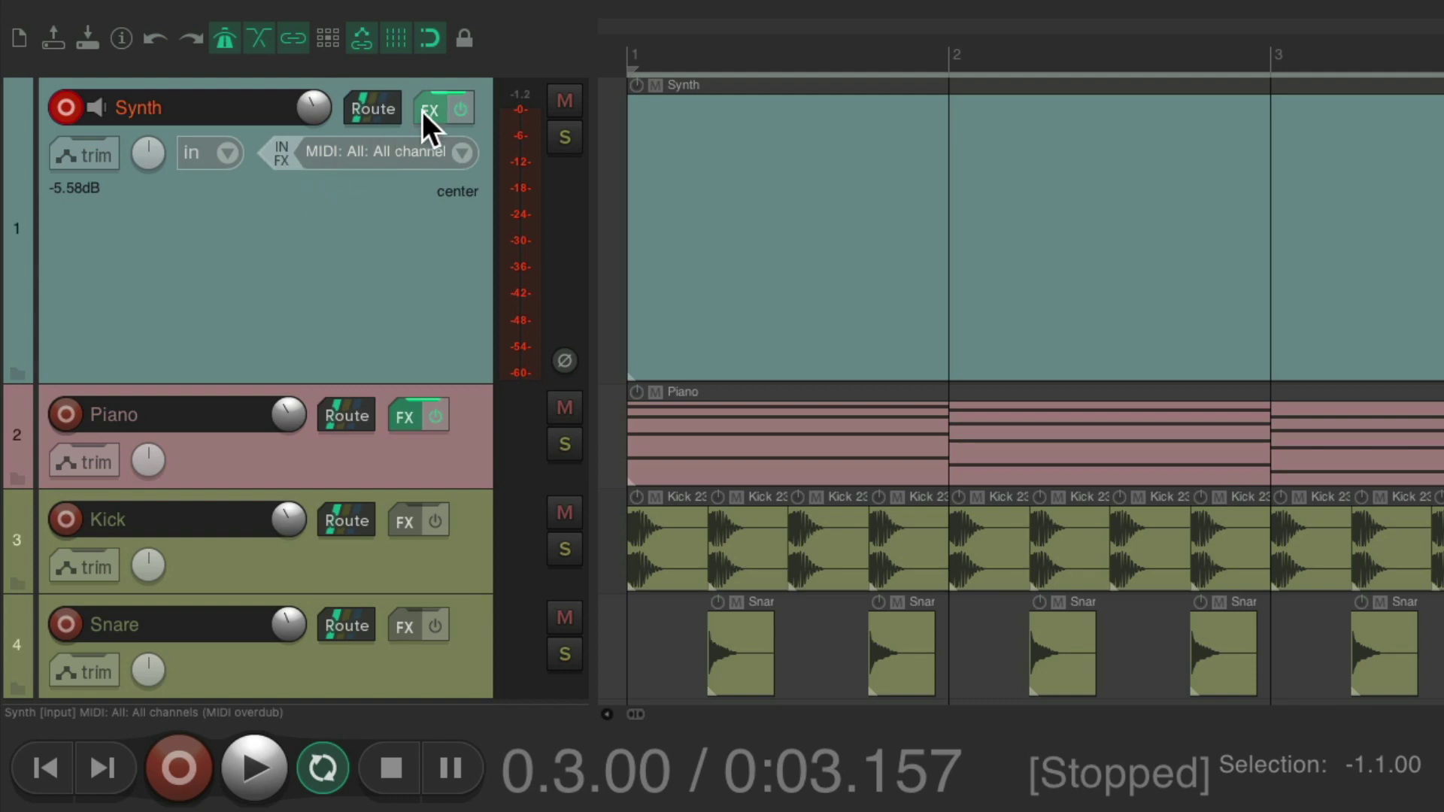
pyautogui.click(422, 111)
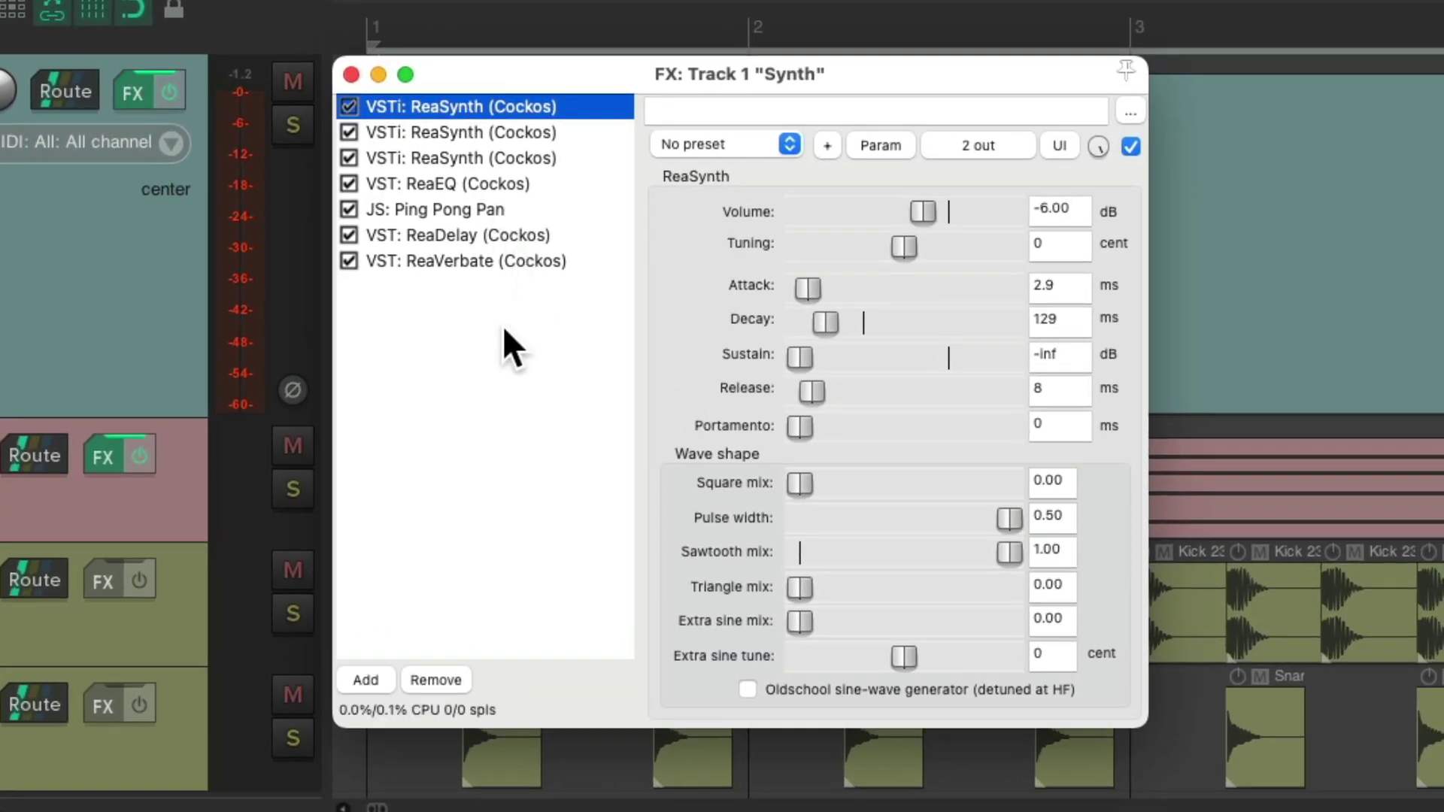
pyautogui.doubleClick(502, 328)
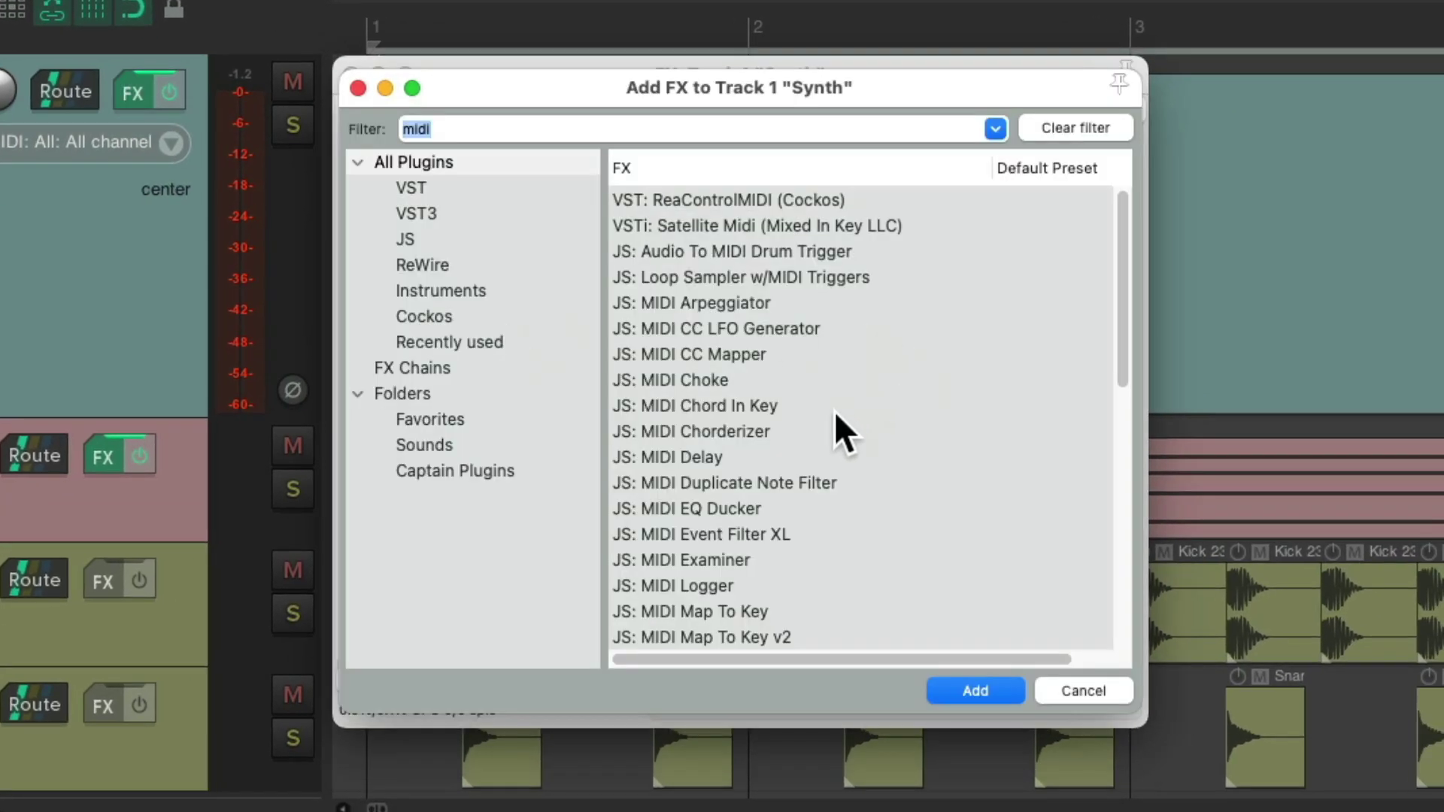
pyautogui.click(824, 431)
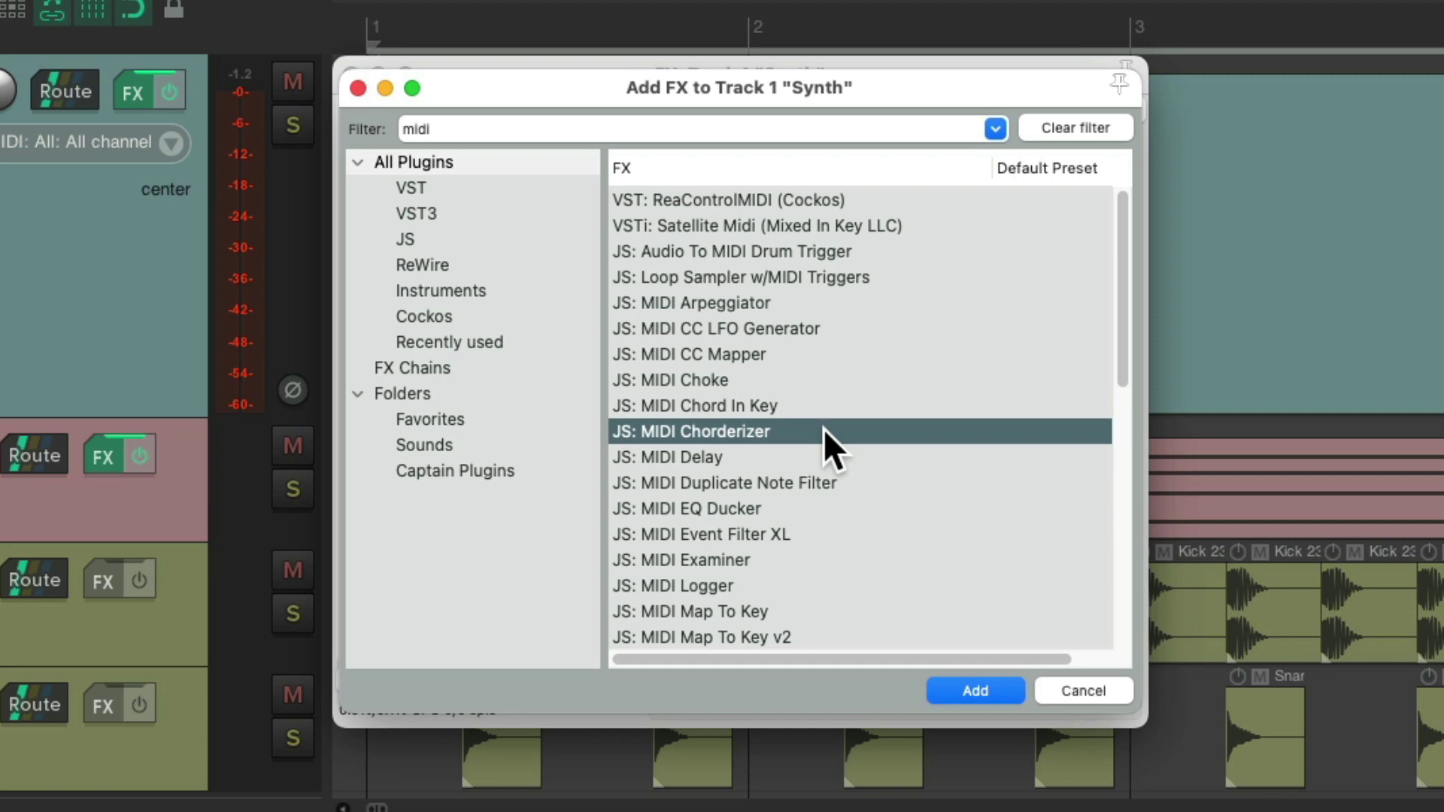
pyautogui.doubleClick(824, 429)
pyautogui.moveTo(430, 335); pyautogui.dragTo(444, 155)
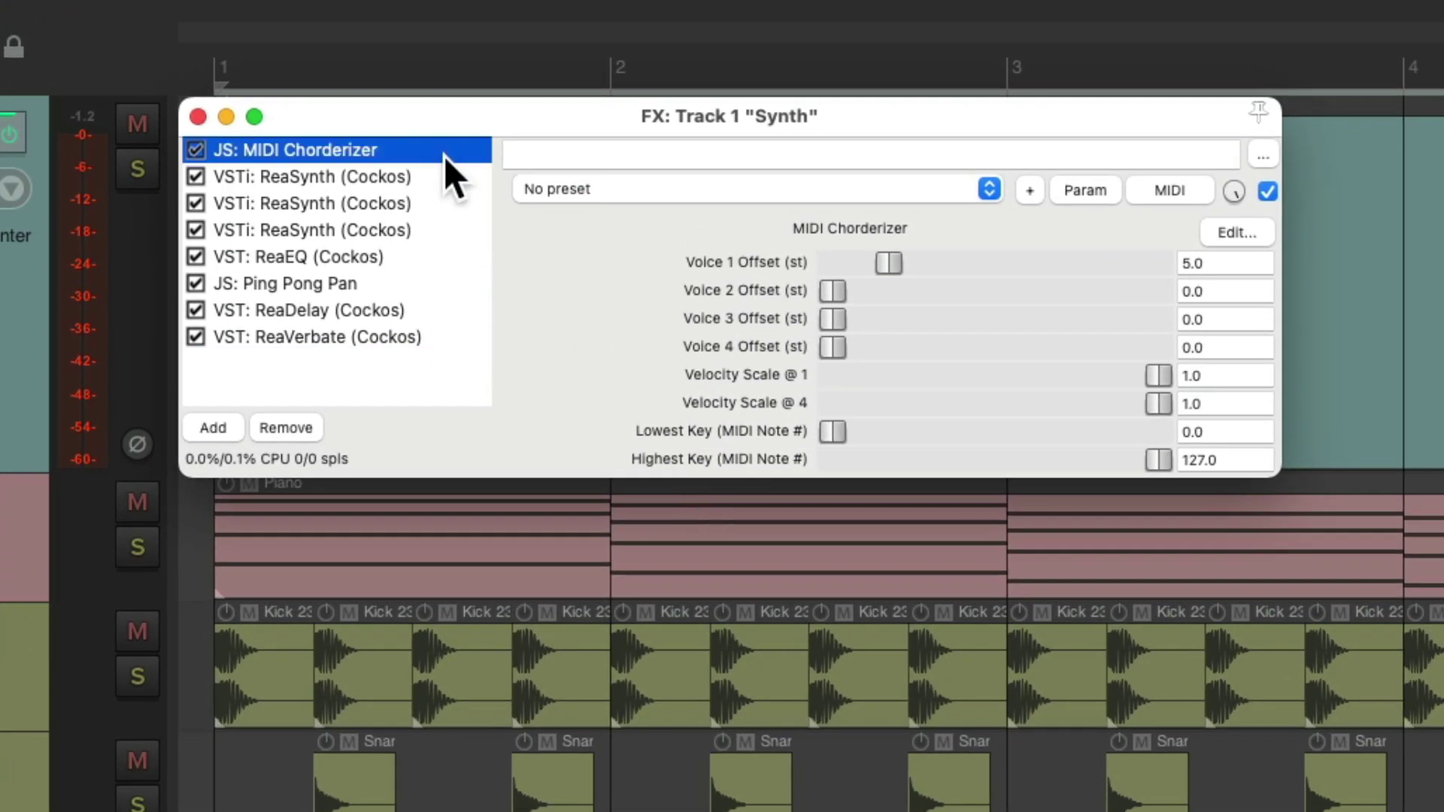
# Set Chorderizer Voice 2 Offset to 10 and audition it with virtual keyboard test notes
pyautogui.hotkey('alt', 'b')
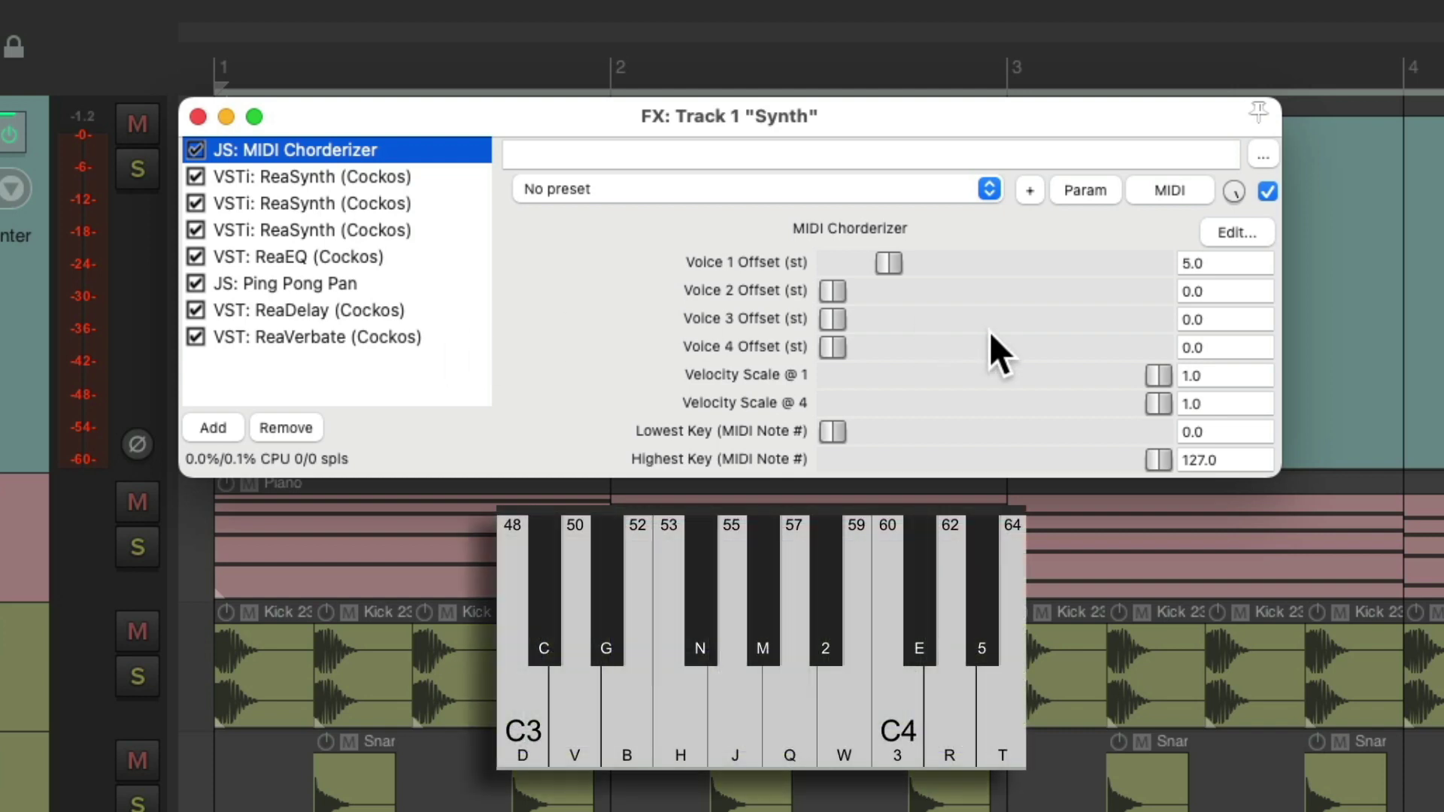
pyautogui.press('q')
pyautogui.click(1226, 291)
pyautogui.write('10')
pyautogui.press('Return')
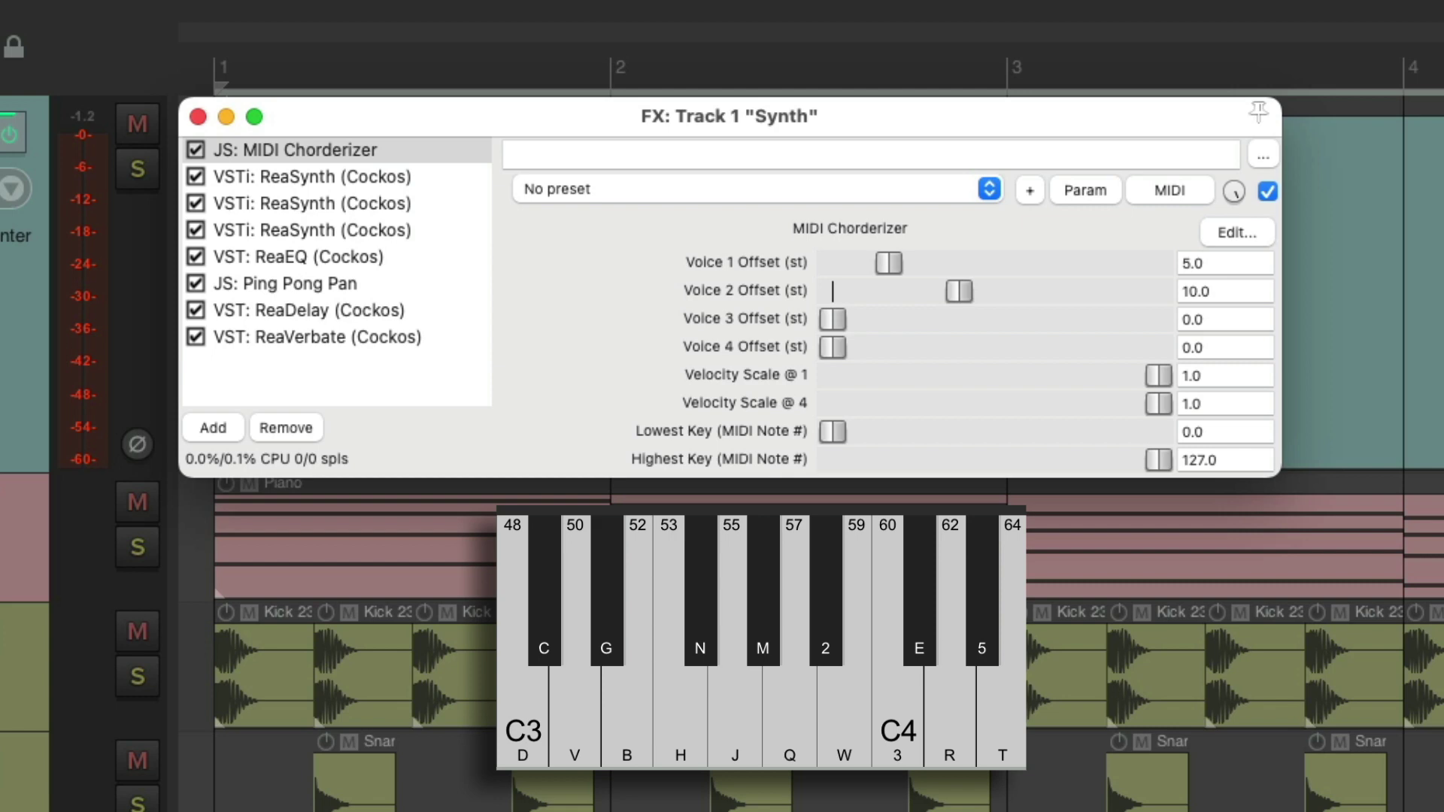
pyautogui.press('q')
pyautogui.press('q')
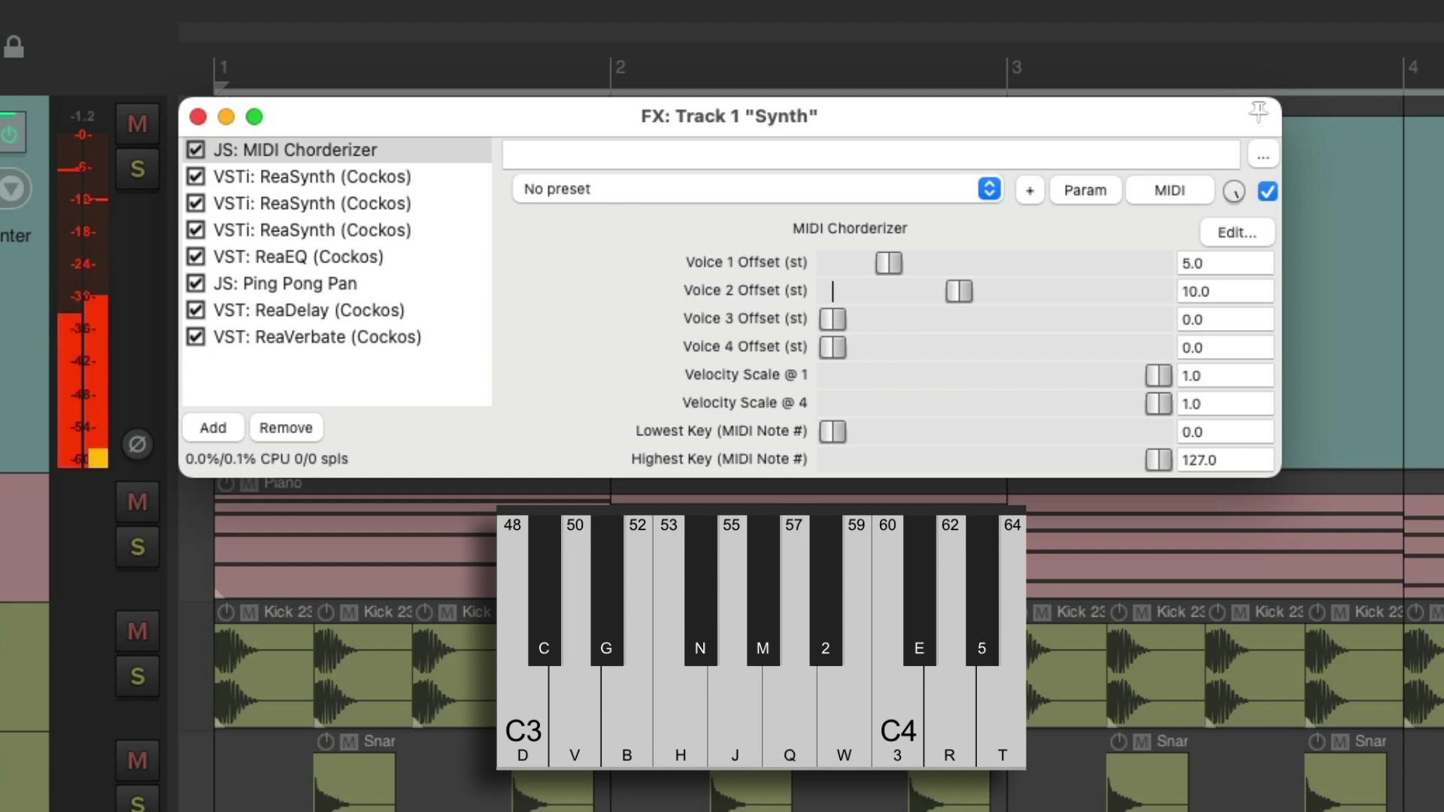
pyautogui.press('q')
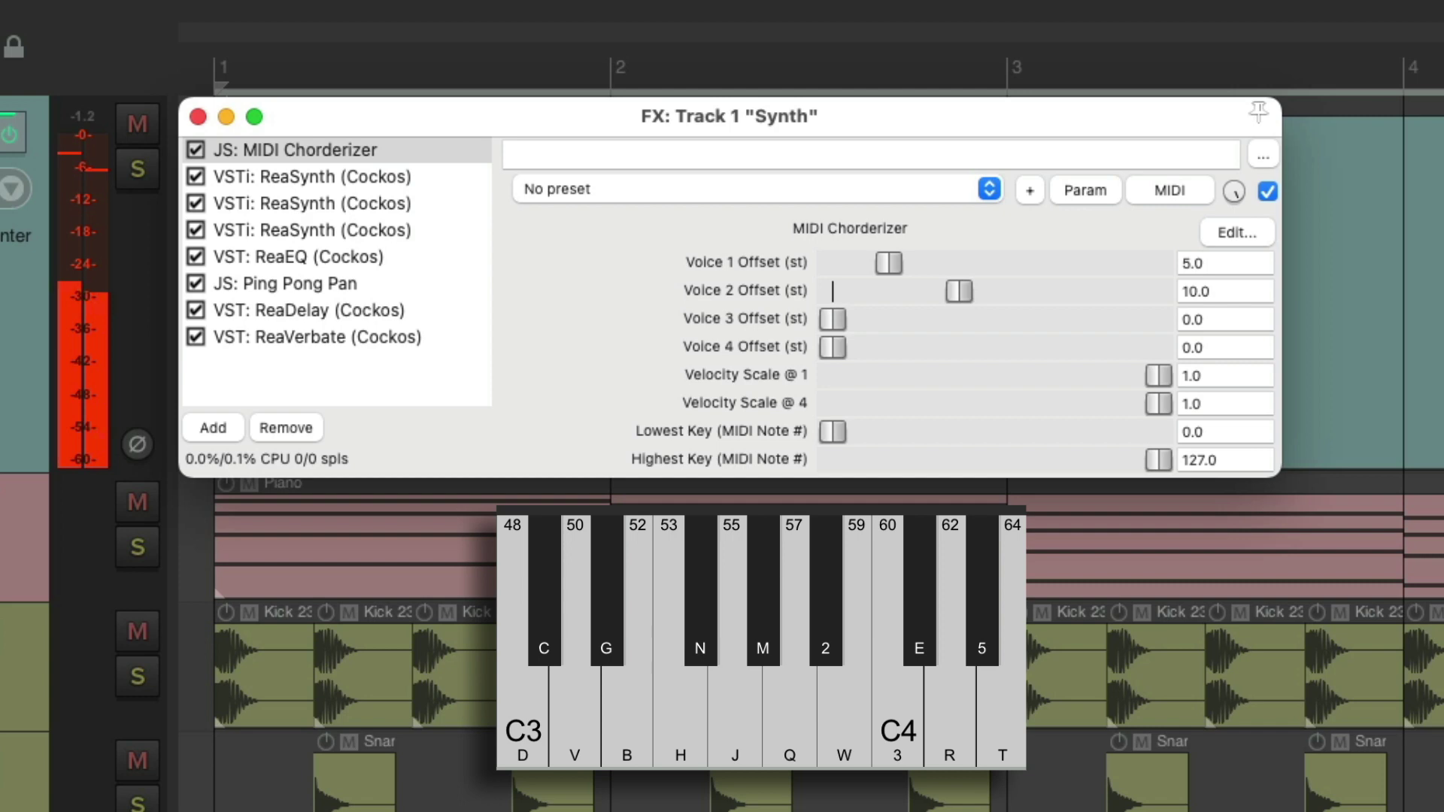
# Set Voice 3 Offset to 12, test chords on notes 57, 55, 53, 52, and start recording
pyautogui.click(1254, 318)
pyautogui.write('12')
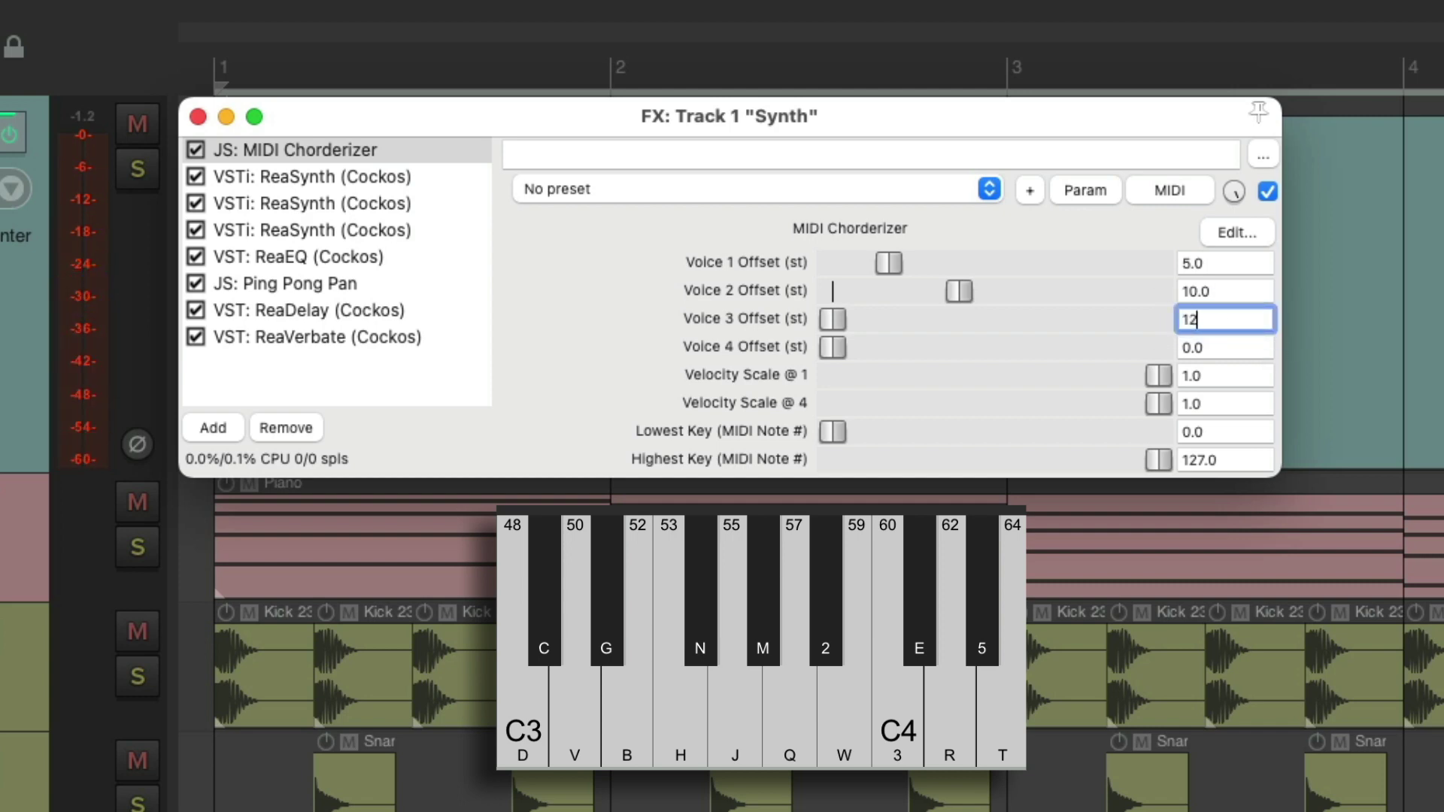
pyautogui.press('Return')
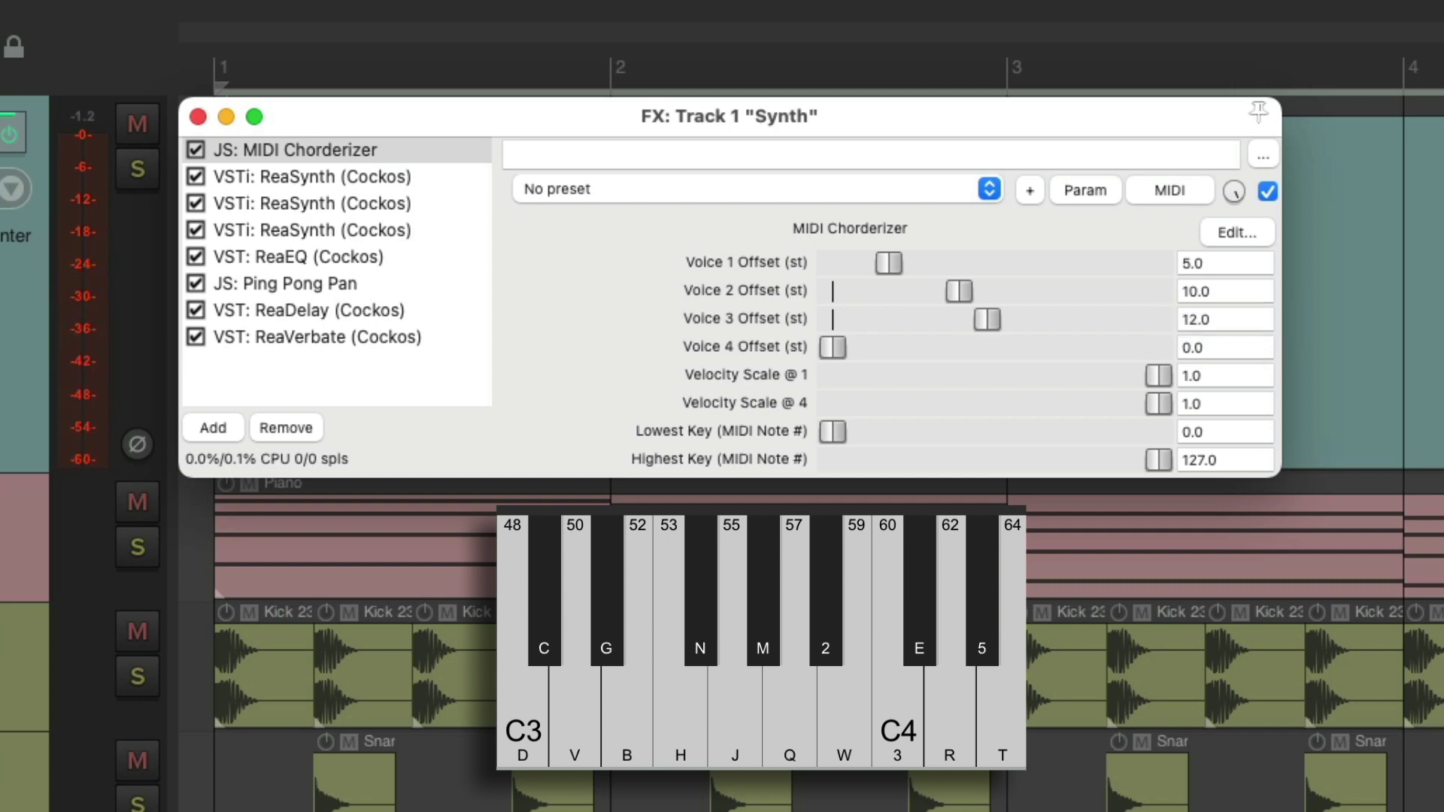
pyautogui.press('q')
pyautogui.press('q')
pyautogui.press('q')
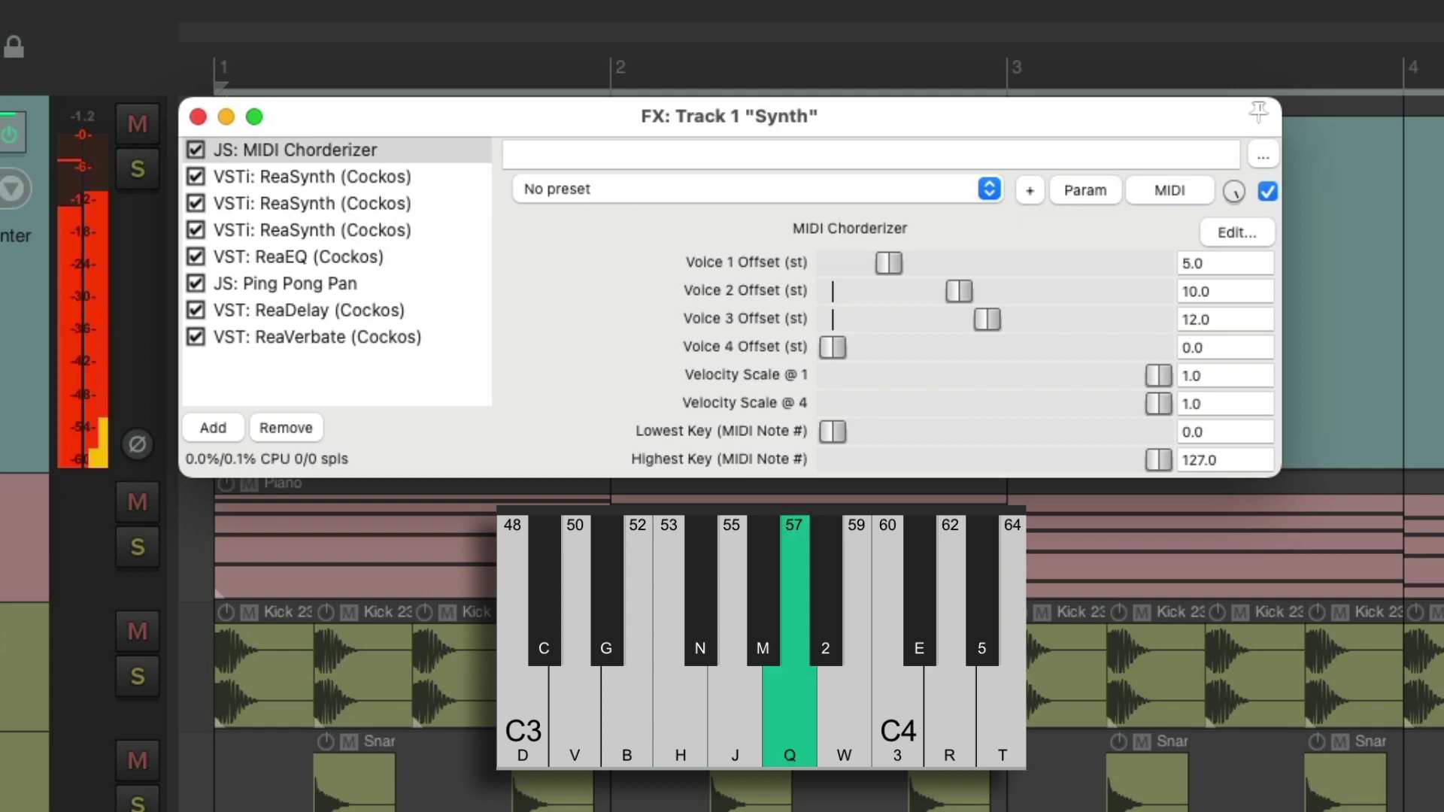
pyautogui.press('q')
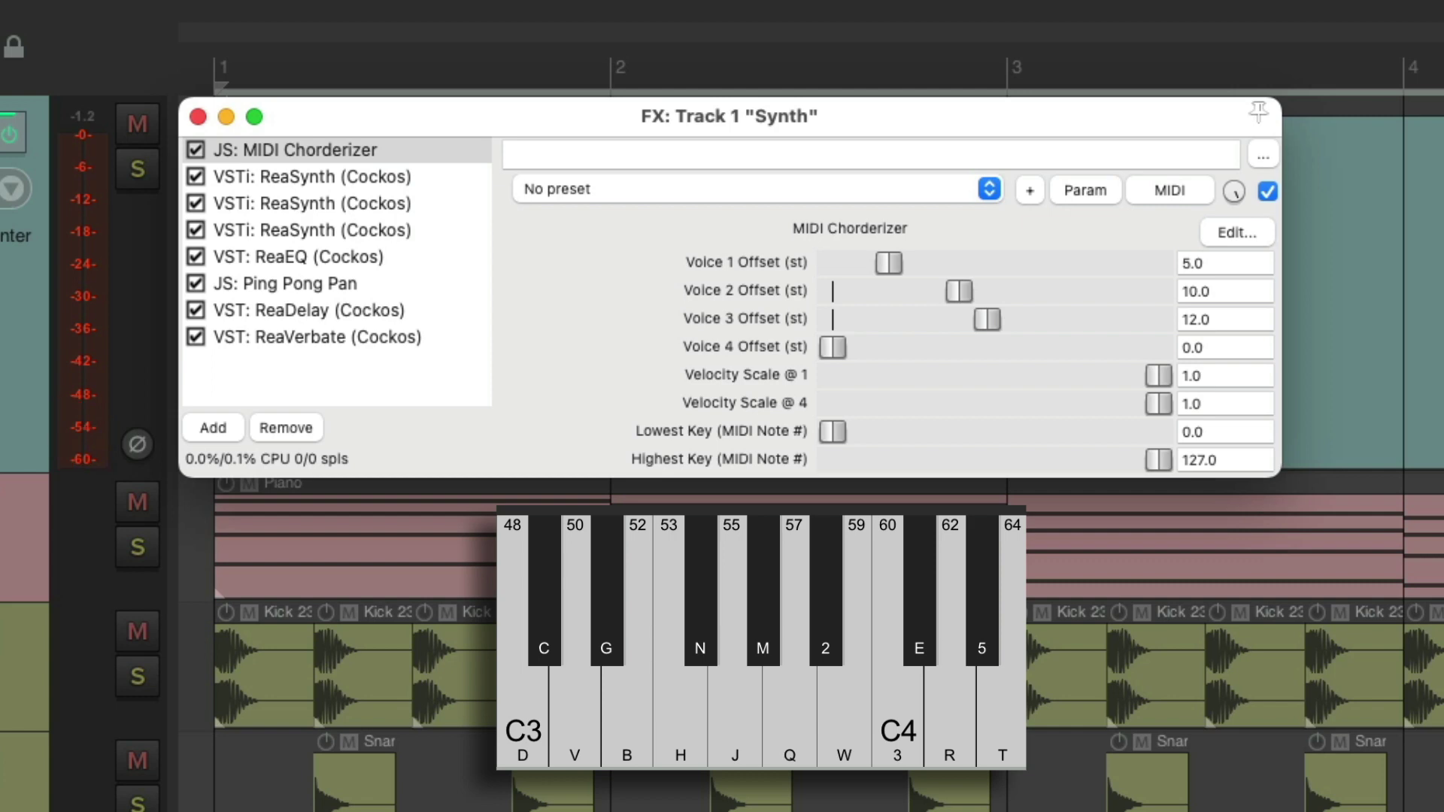
pyautogui.press('q')
pyautogui.press('q')
pyautogui.press('q')
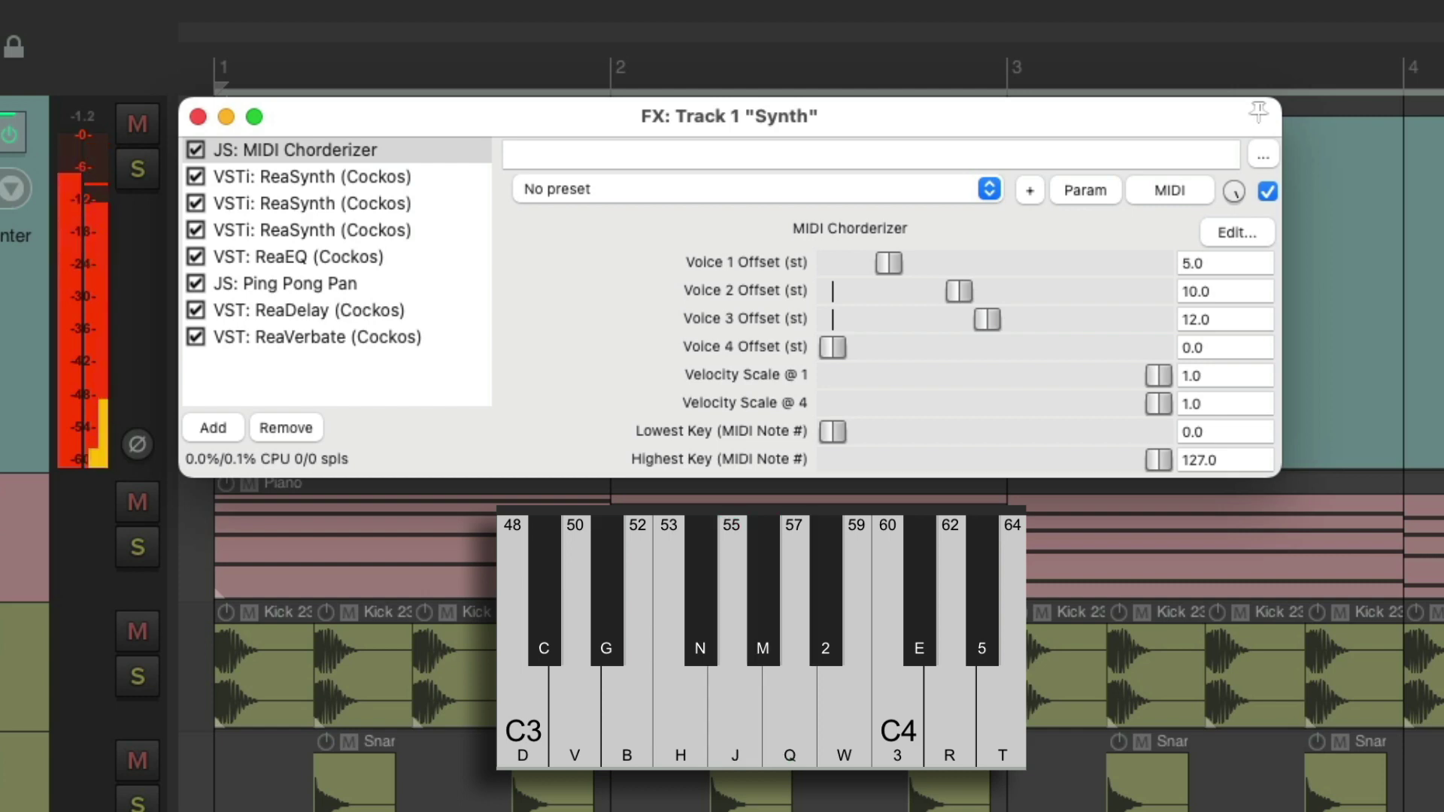
pyautogui.press('j')
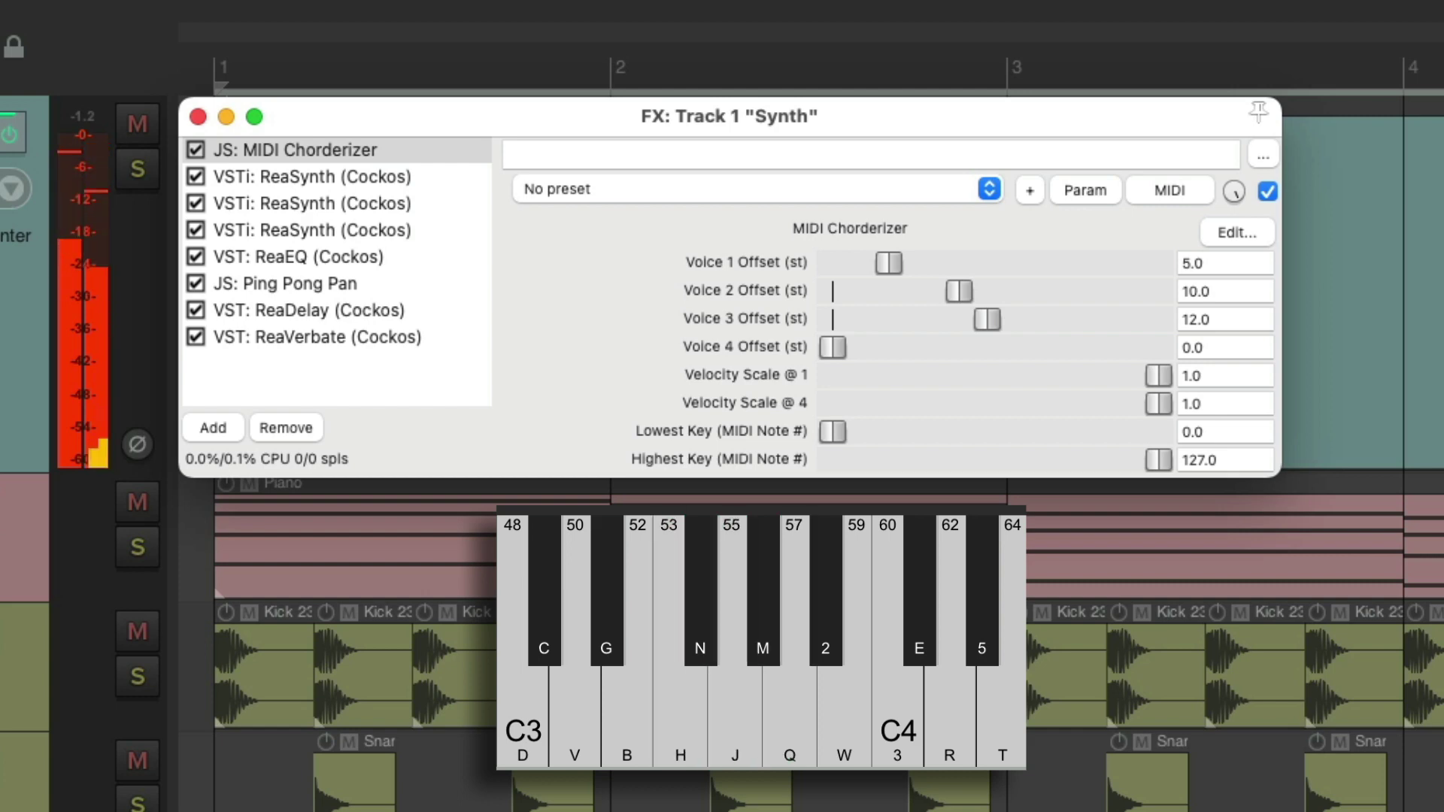
pyautogui.press('h')
pyautogui.press('h')
pyautogui.press('b')
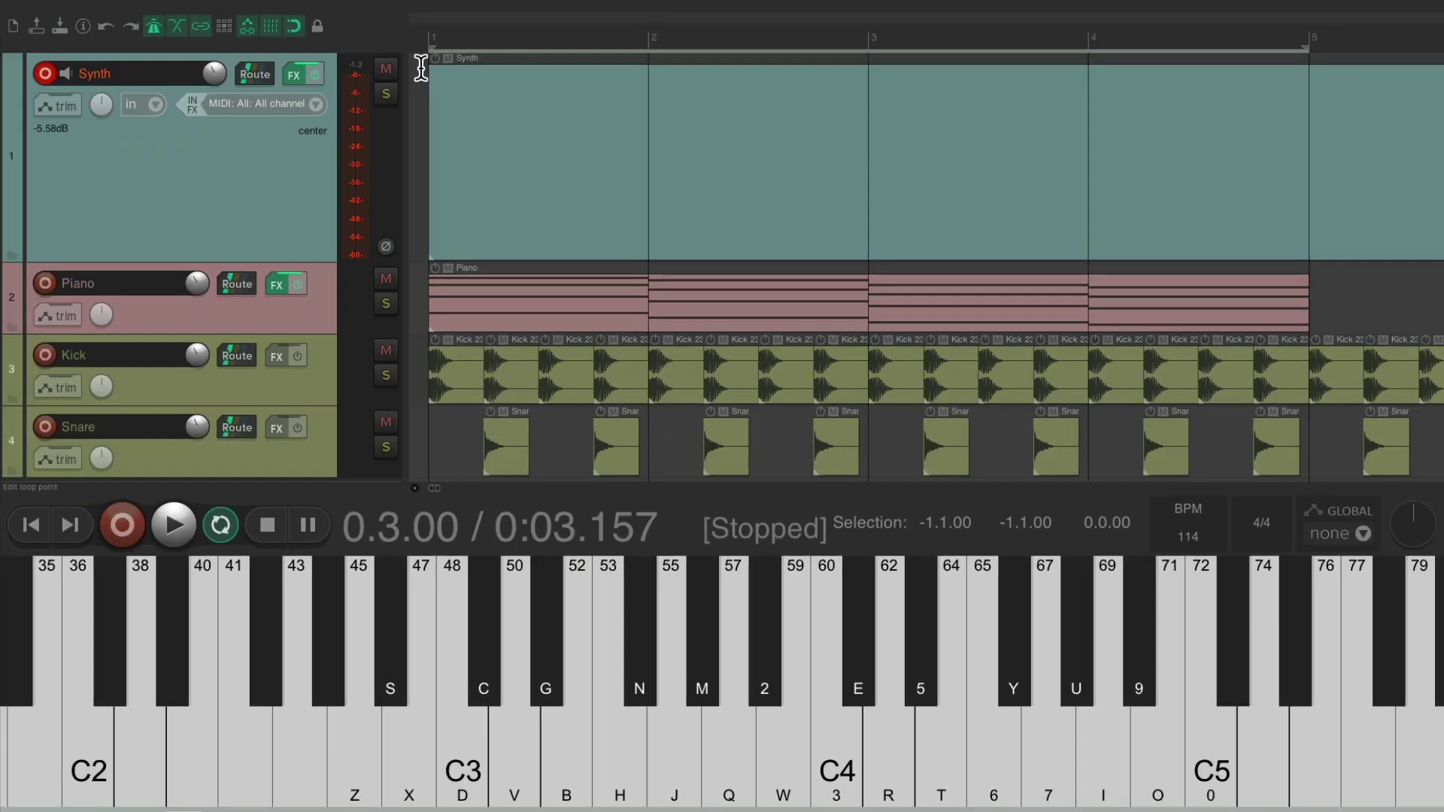
pyautogui.press('super+r')
# Record repeated notes 57, 55, 53, 52 over four bars with a closing rising run, then play back
pyautogui.press('q')
pyautogui.press('q')
pyautogui.press('q')
pyautogui.press('q')
pyautogui.press('q')
pyautogui.press('q')
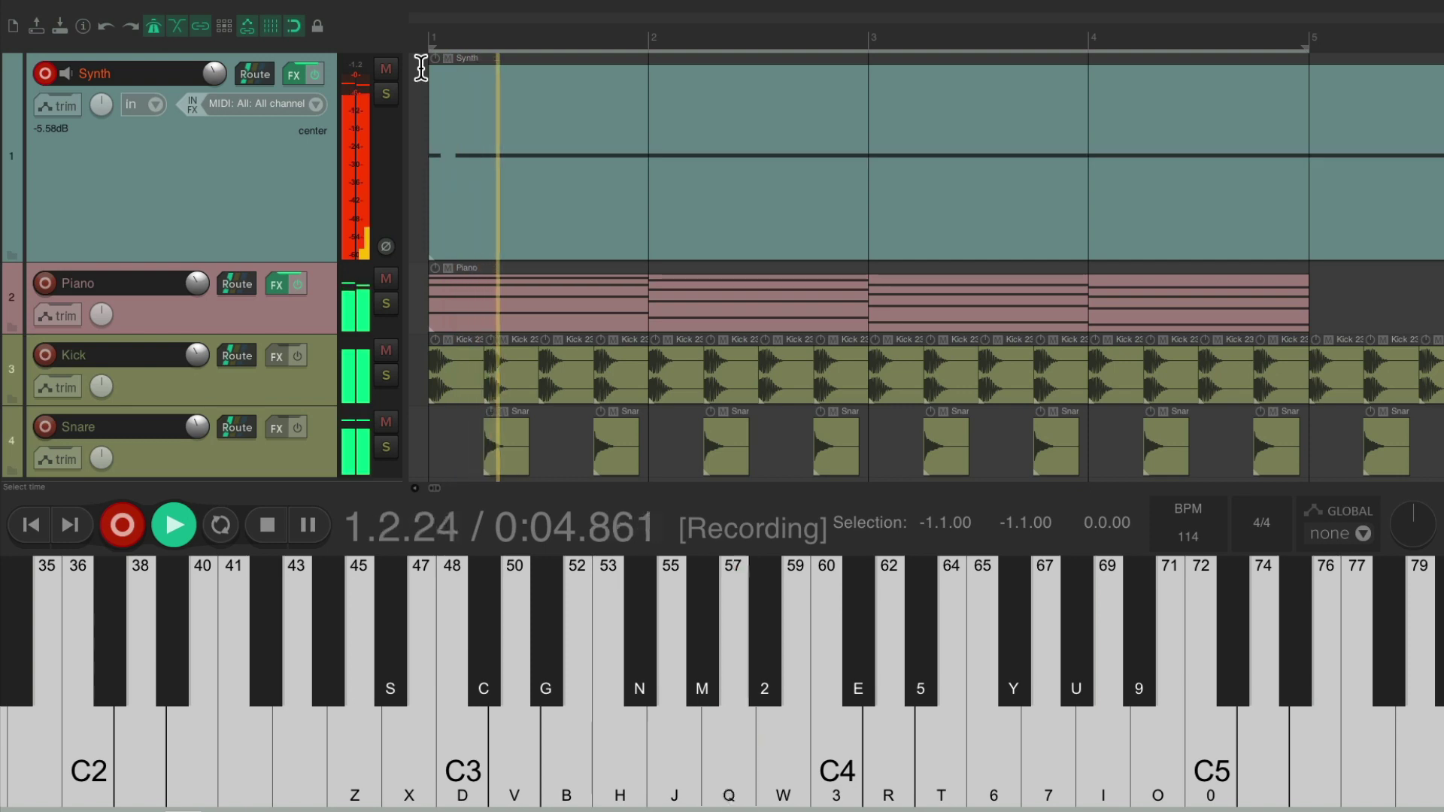
pyautogui.press('j')
pyautogui.press('j')
pyautogui.press('j')
pyautogui.press('j')
pyautogui.press('j')
pyautogui.press('j')
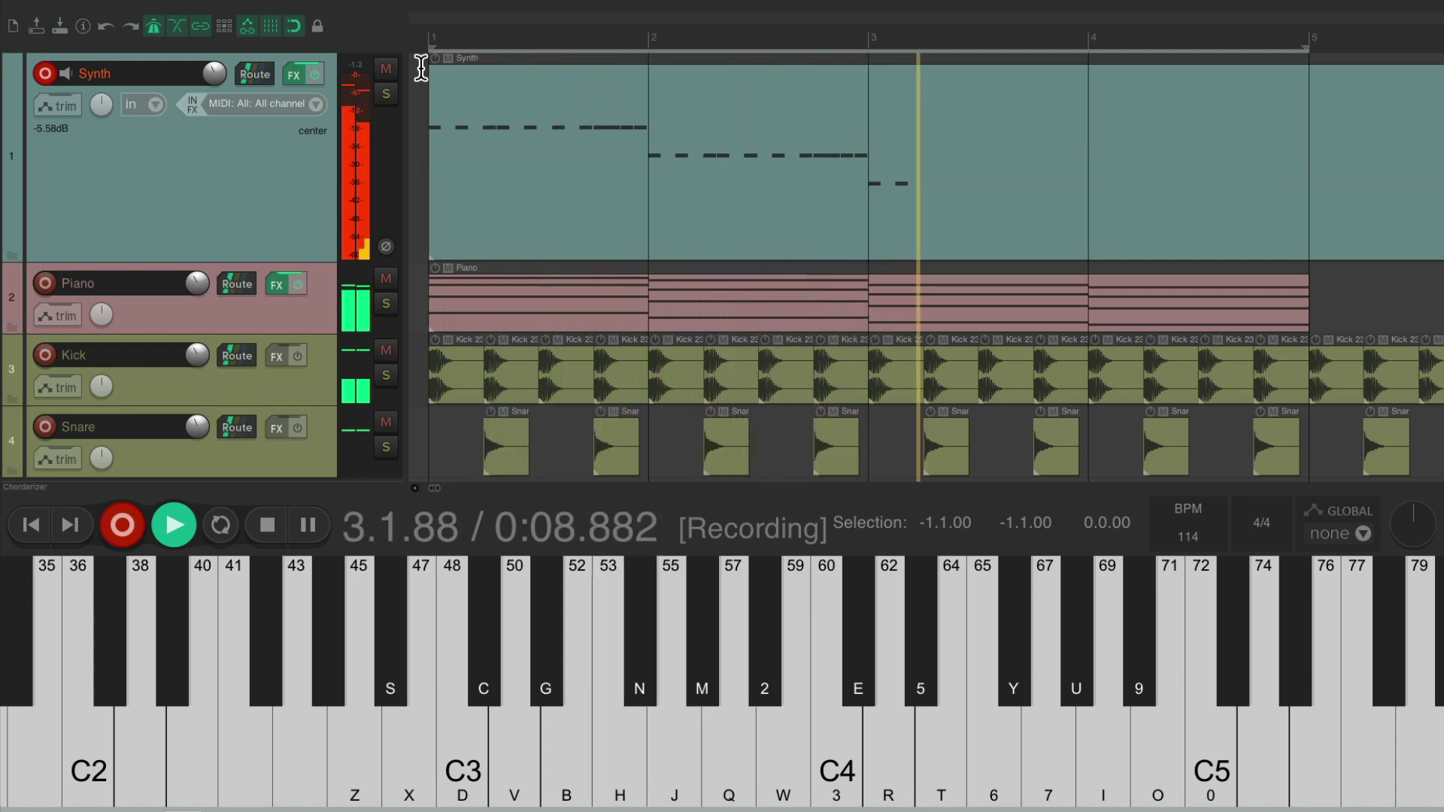
pyautogui.press('h')
pyautogui.press('h')
pyautogui.press('h')
pyautogui.press('h')
pyautogui.press('h')
pyautogui.press('h')
pyautogui.press('b')
pyautogui.press('b')
pyautogui.press('b')
pyautogui.press('b')
pyautogui.press('b')
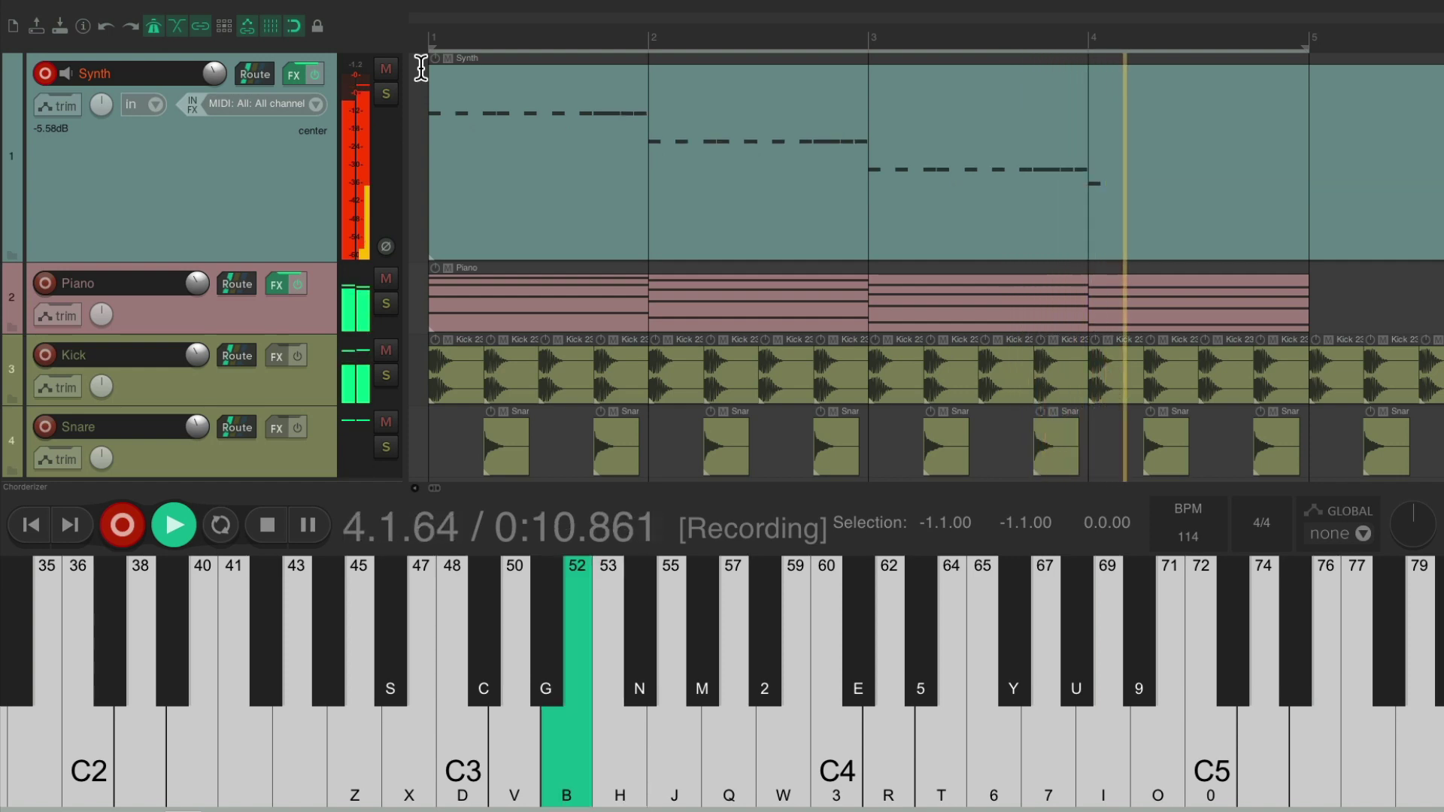
pyautogui.press('j')
pyautogui.press('m')
pyautogui.press('q')
pyautogui.press('3')
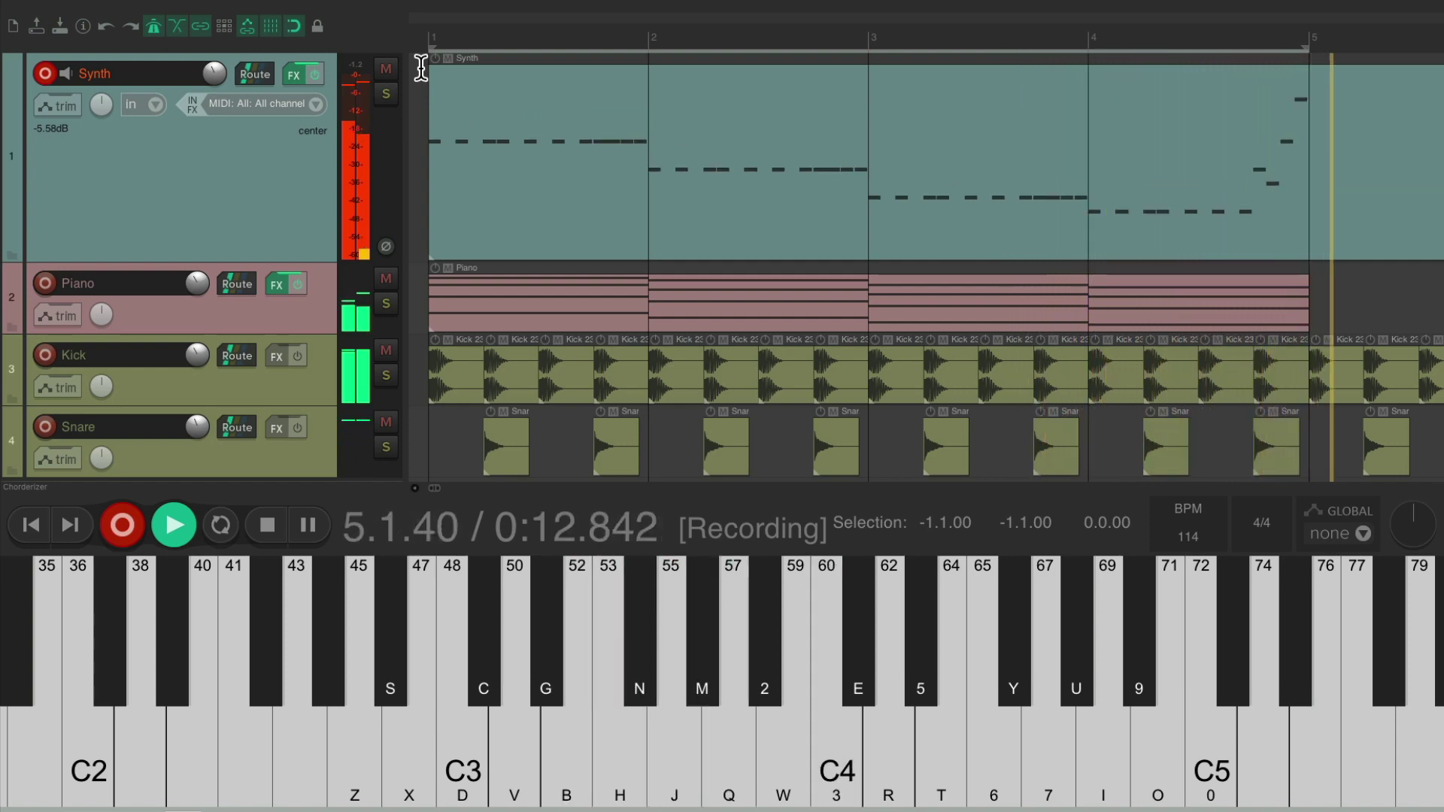
pyautogui.press('space')
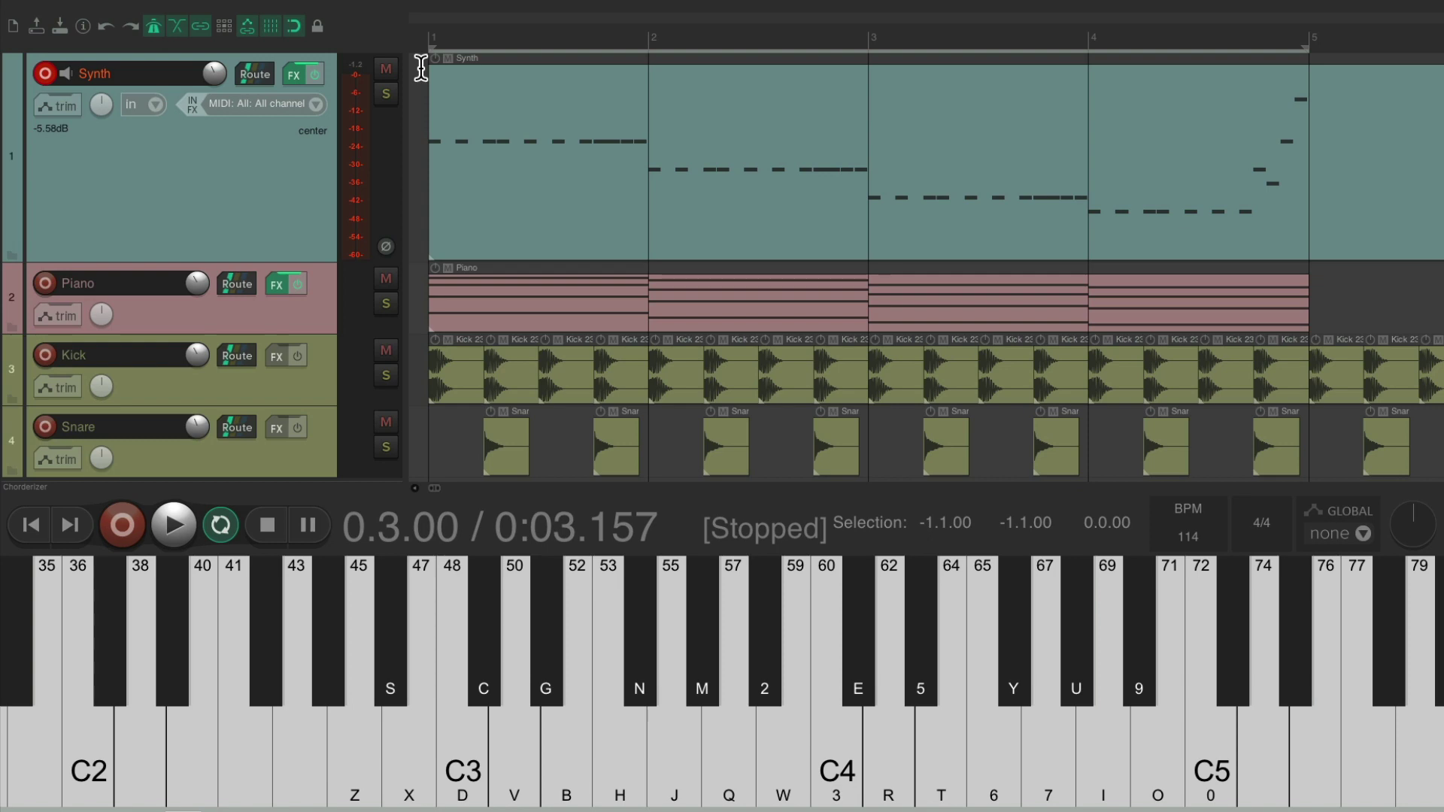
pyautogui.press('space')
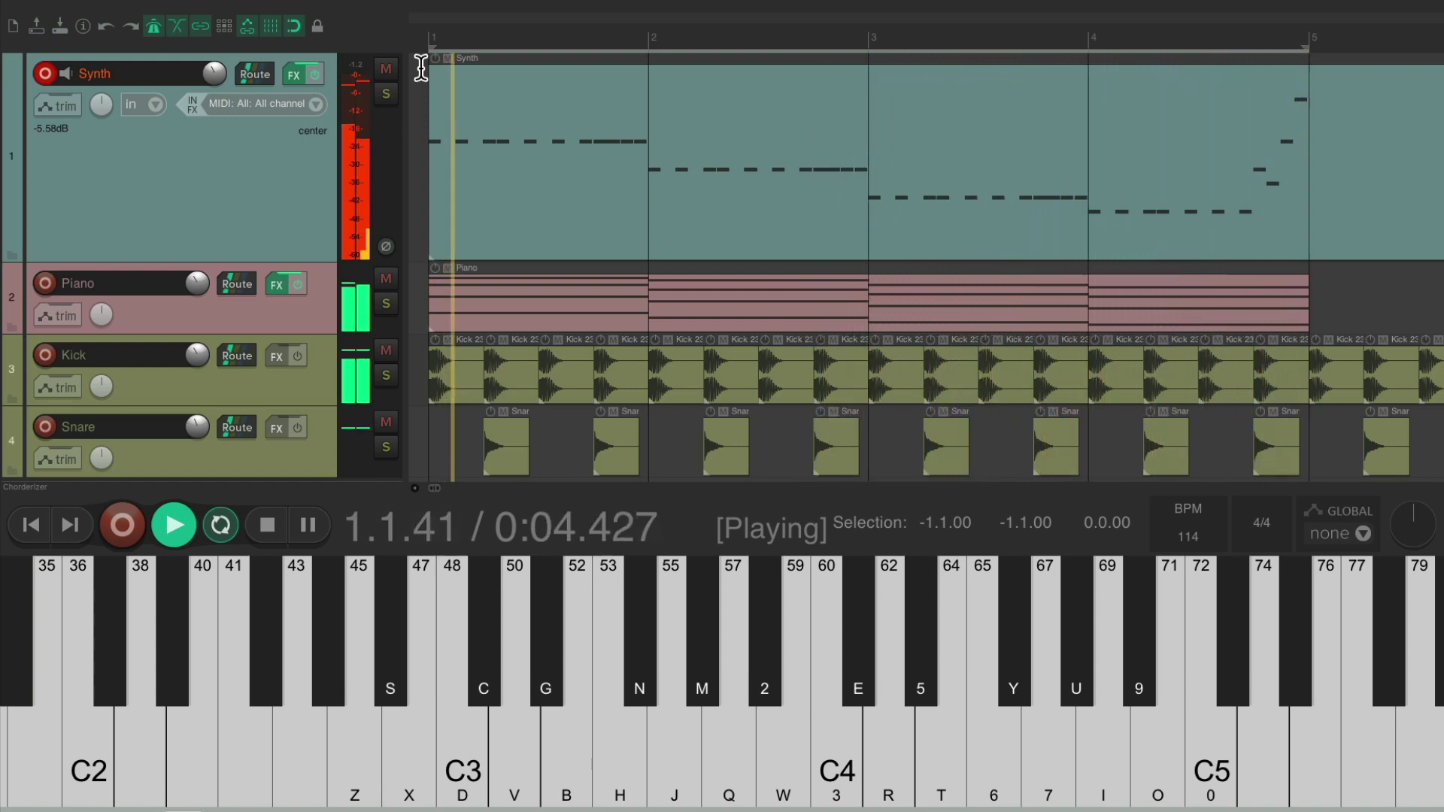
pyautogui.press('space')
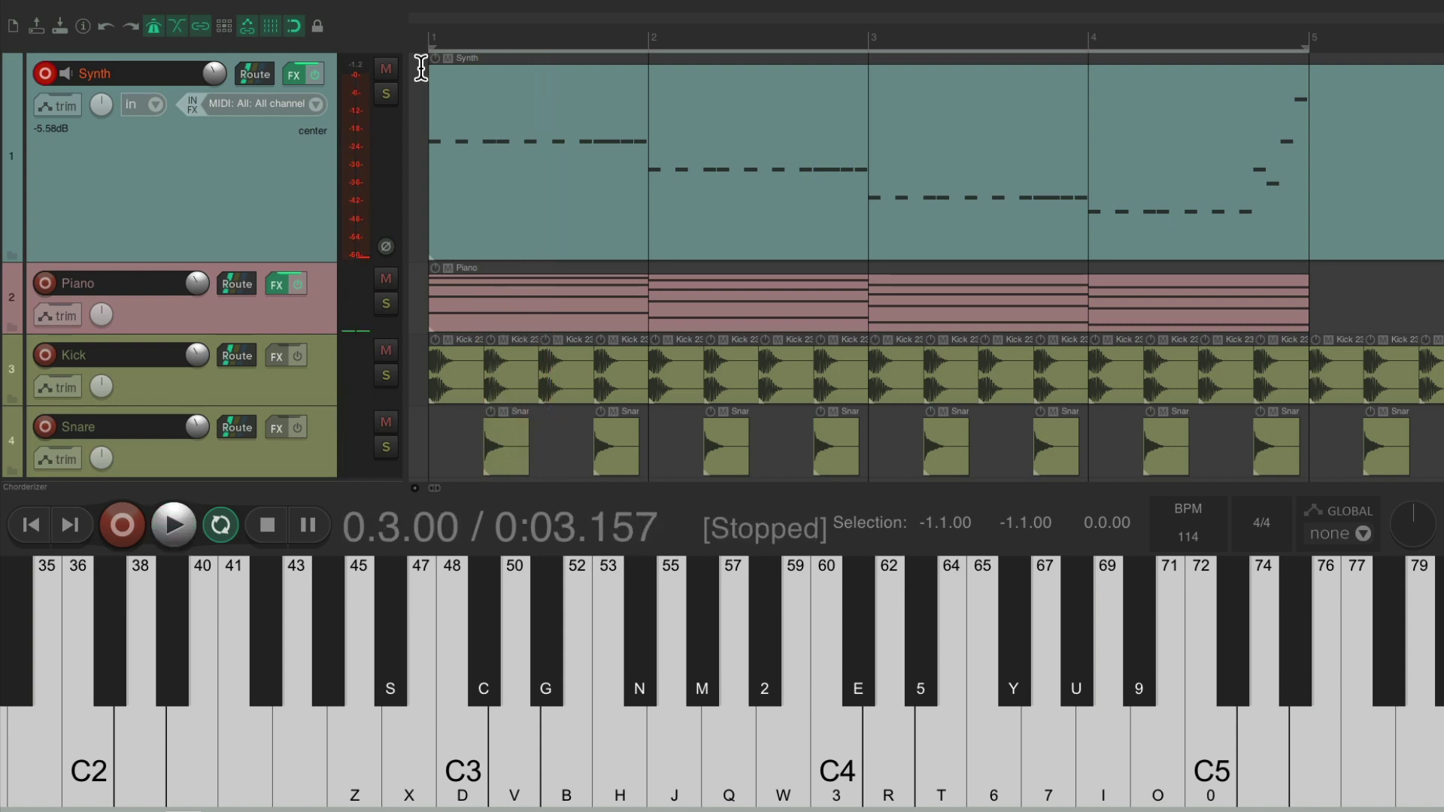
# Alt-drag JS: MIDI Chorderizer from the Synth FX chain onto the IN FX button
pyautogui.doubleClick(529, 105)
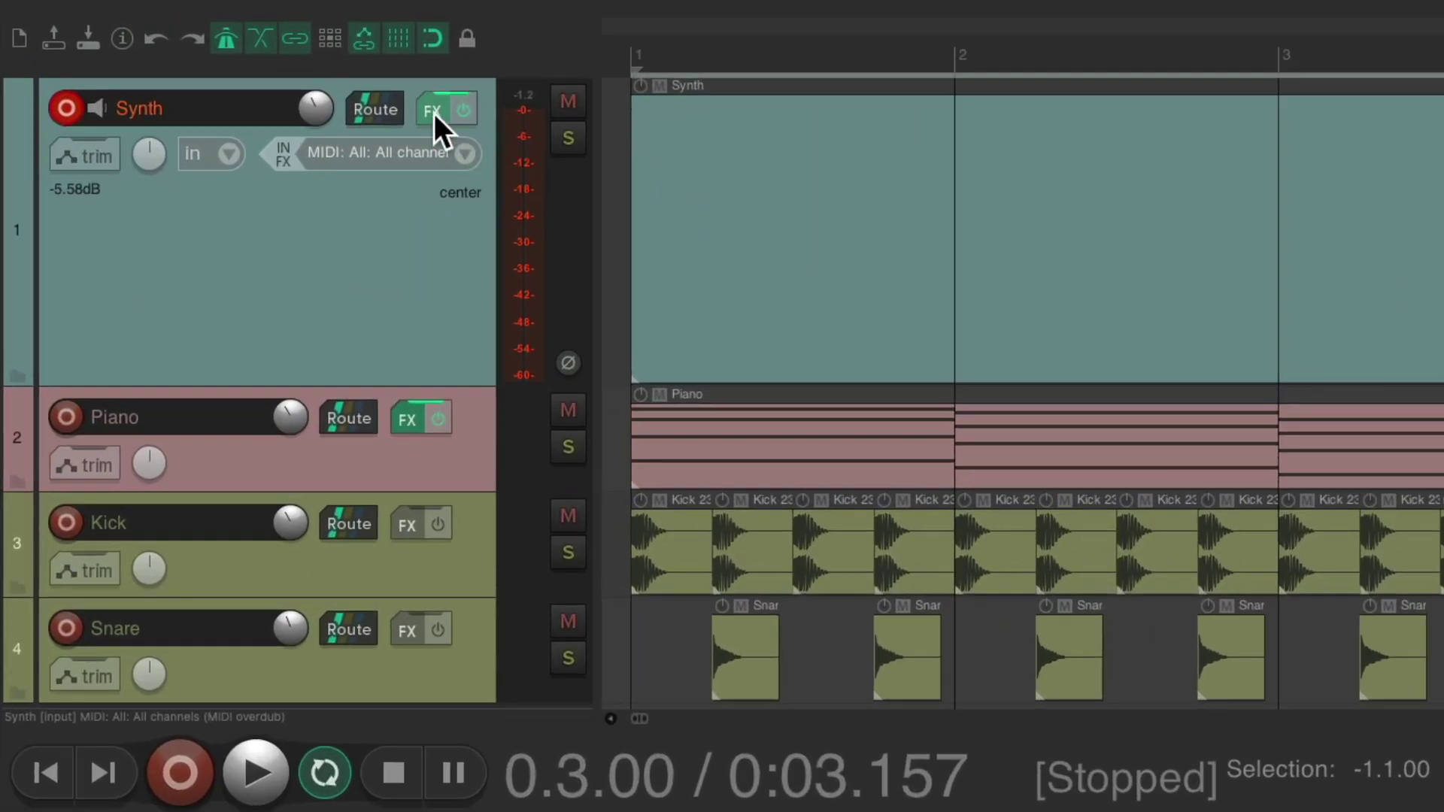
pyautogui.click(434, 112)
pyautogui.click(774, 125)
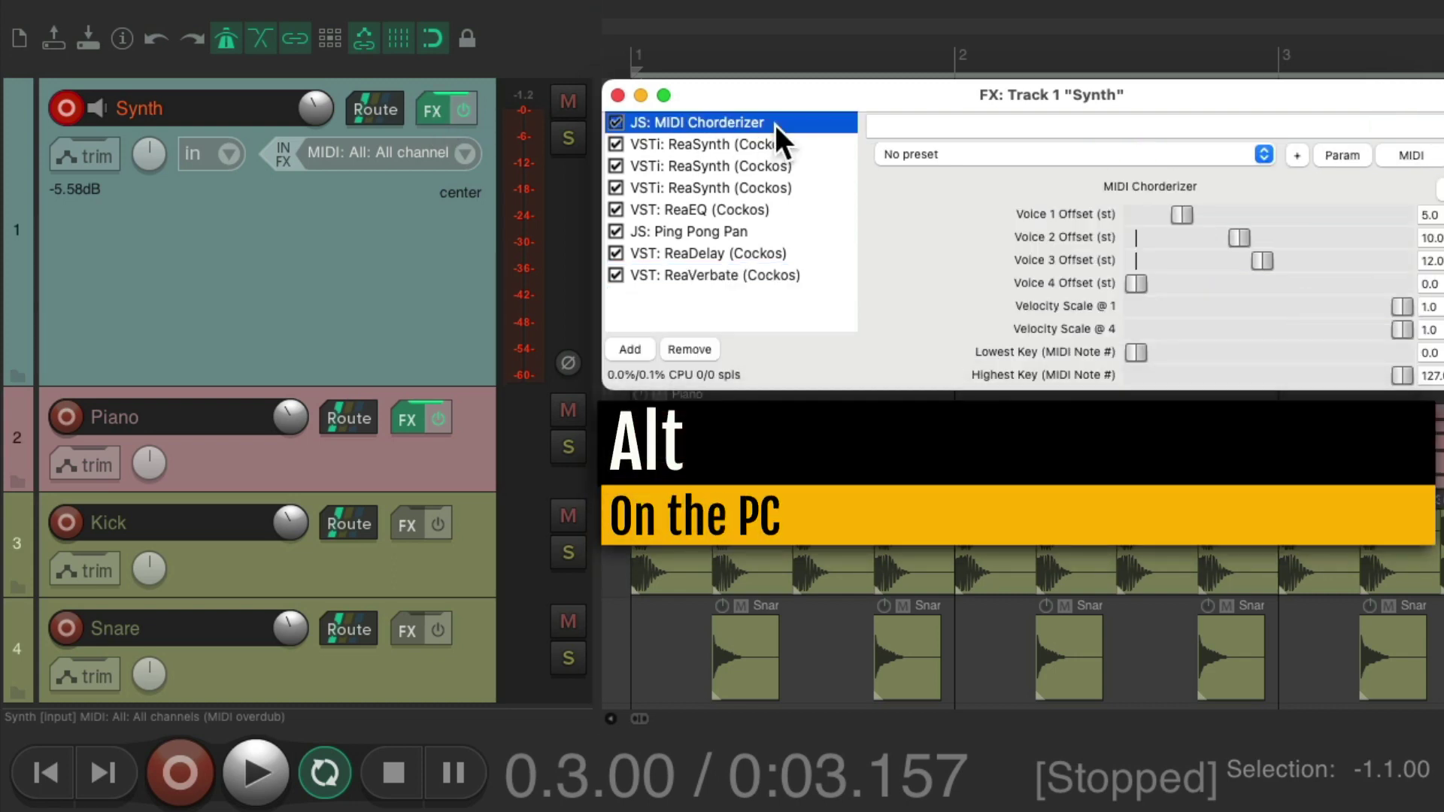
pyautogui.moveTo(750, 123); pyautogui.dragTo(282, 162)
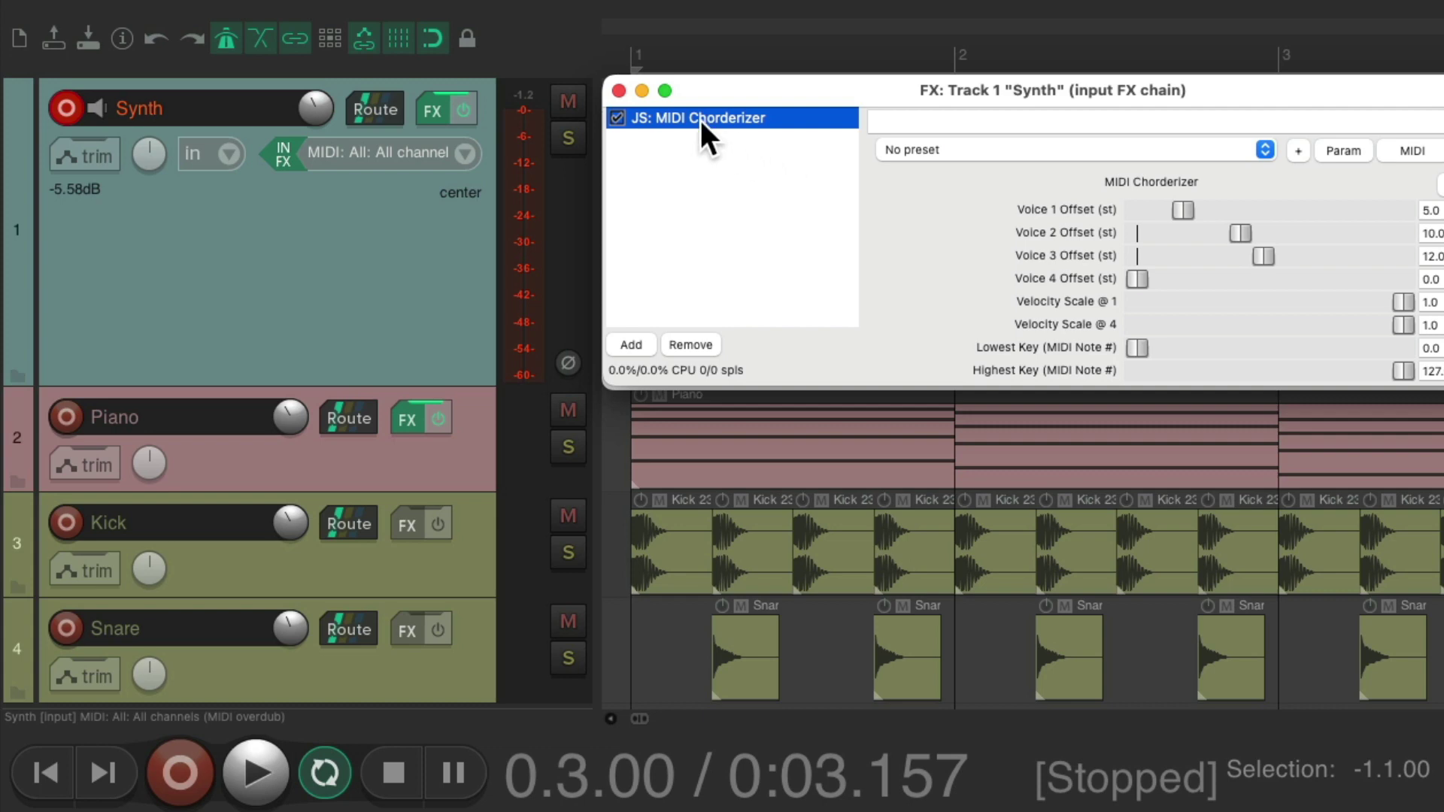
pyautogui.click(618, 90)
pyautogui.click(811, 121)
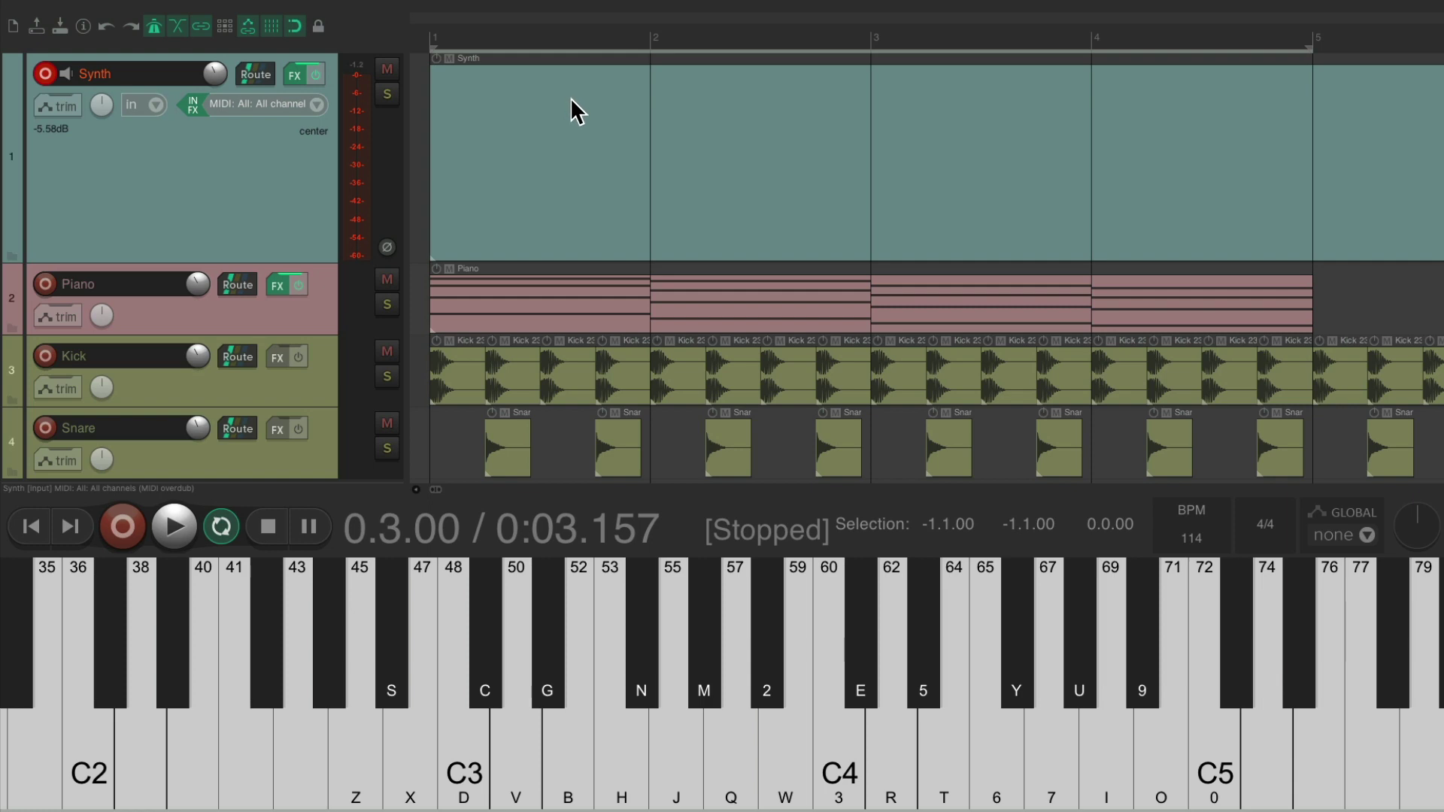
# Check MIDI Chorderizer in the Synth input FX chain, auditioning chords on notes 57, 55, 53, 52
pyautogui.hotkey('q', 'r', '6', '7')
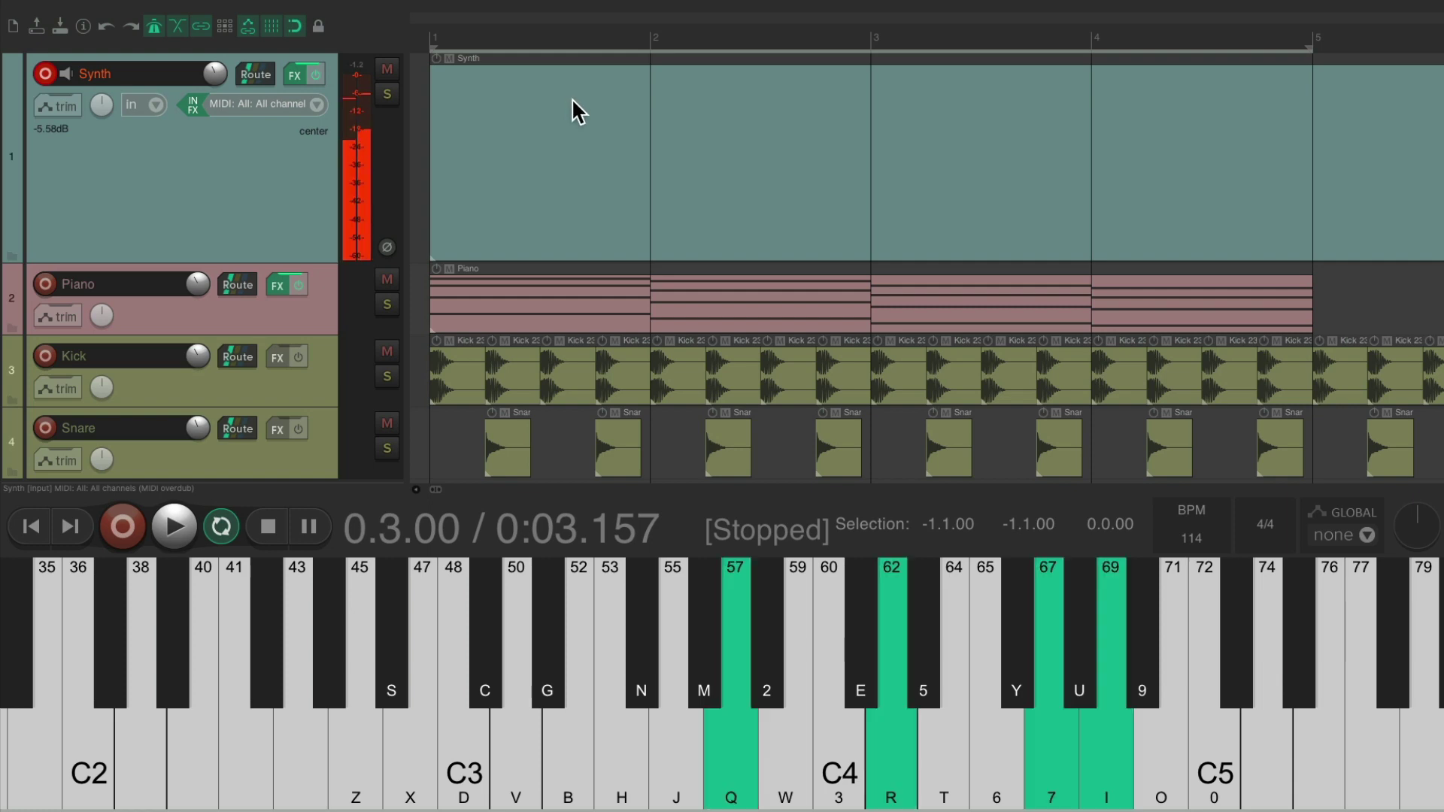
pyautogui.hotkey('j', '3')
pyautogui.hotkey('h', '6')
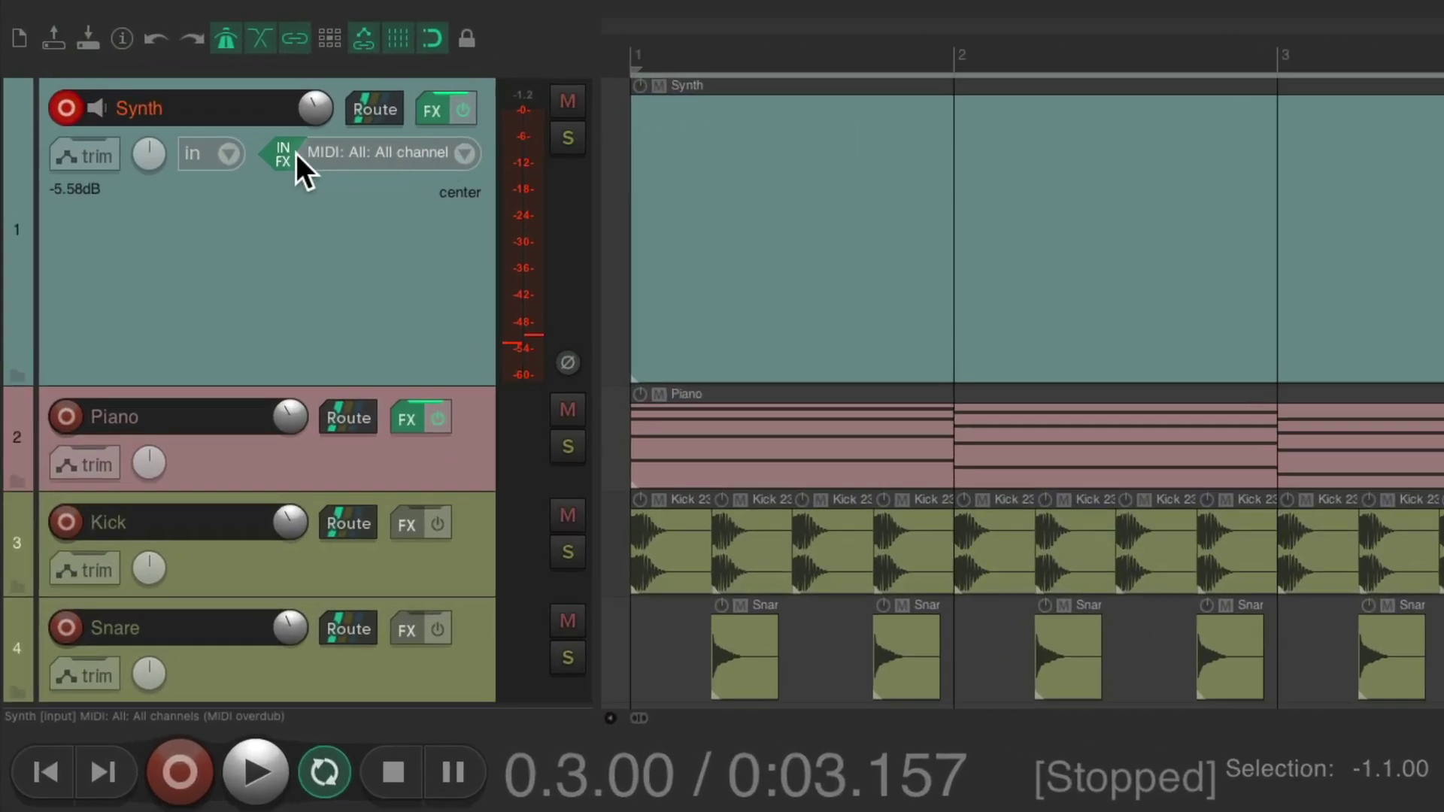
pyautogui.click(193, 105)
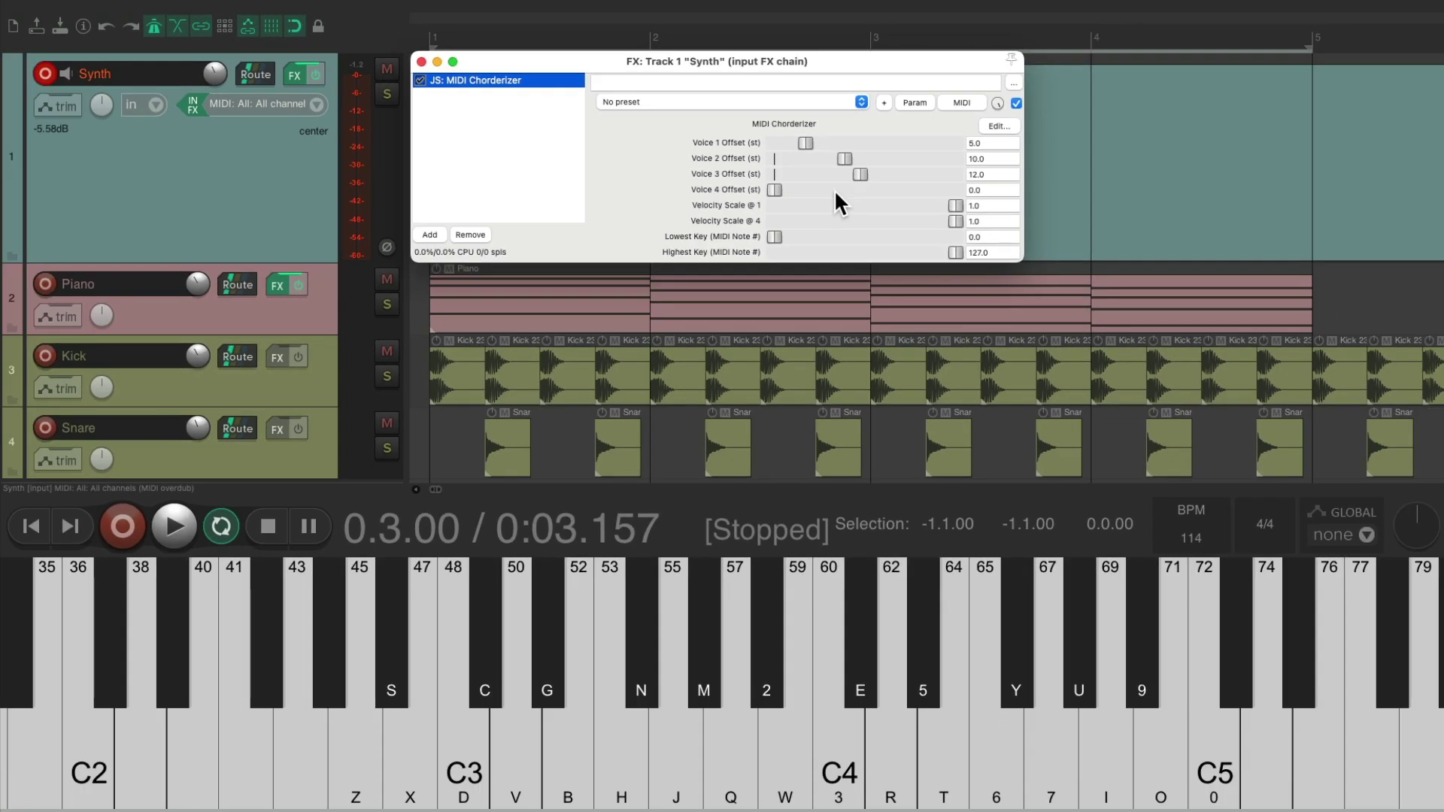
pyautogui.press('q')
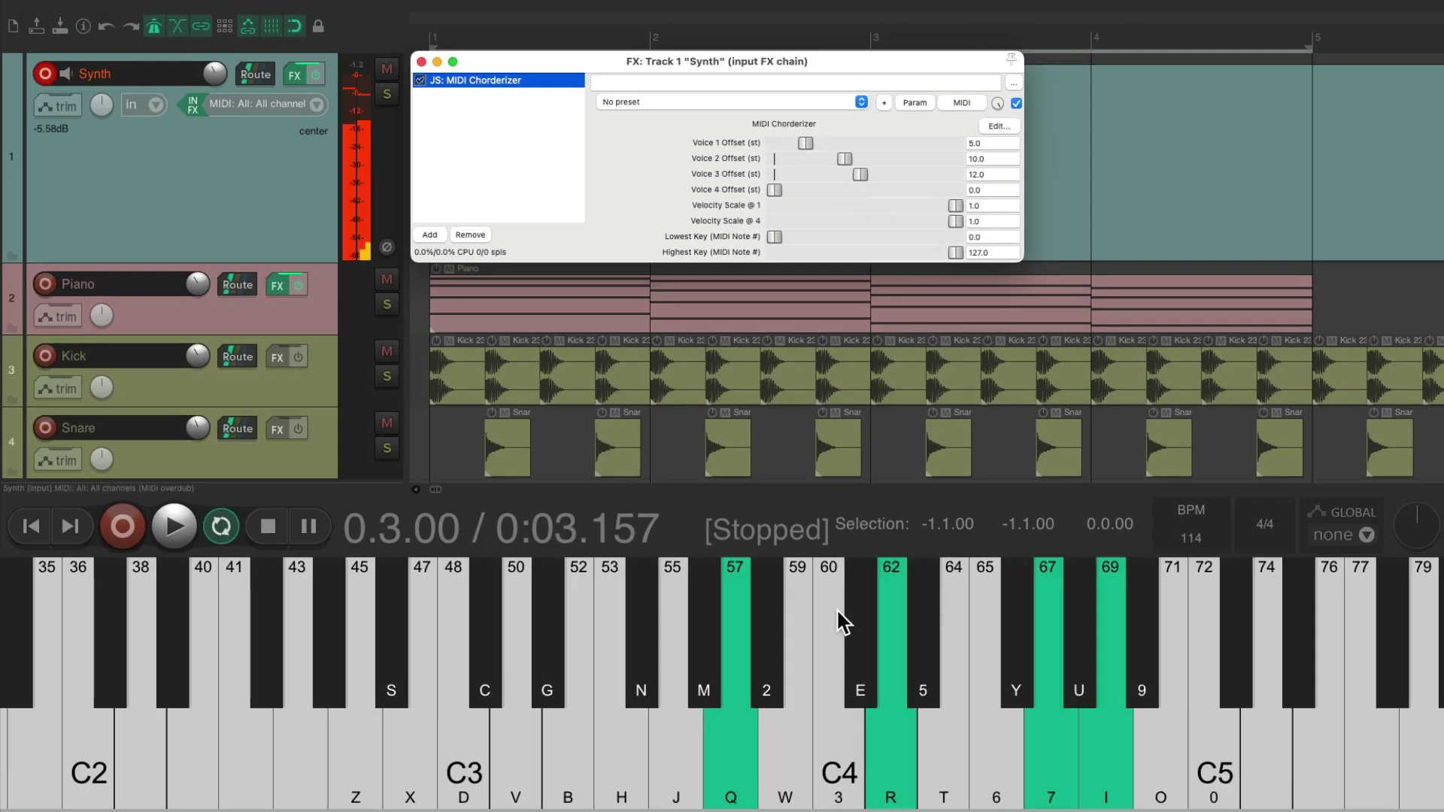
pyautogui.press('j')
pyautogui.press('h')
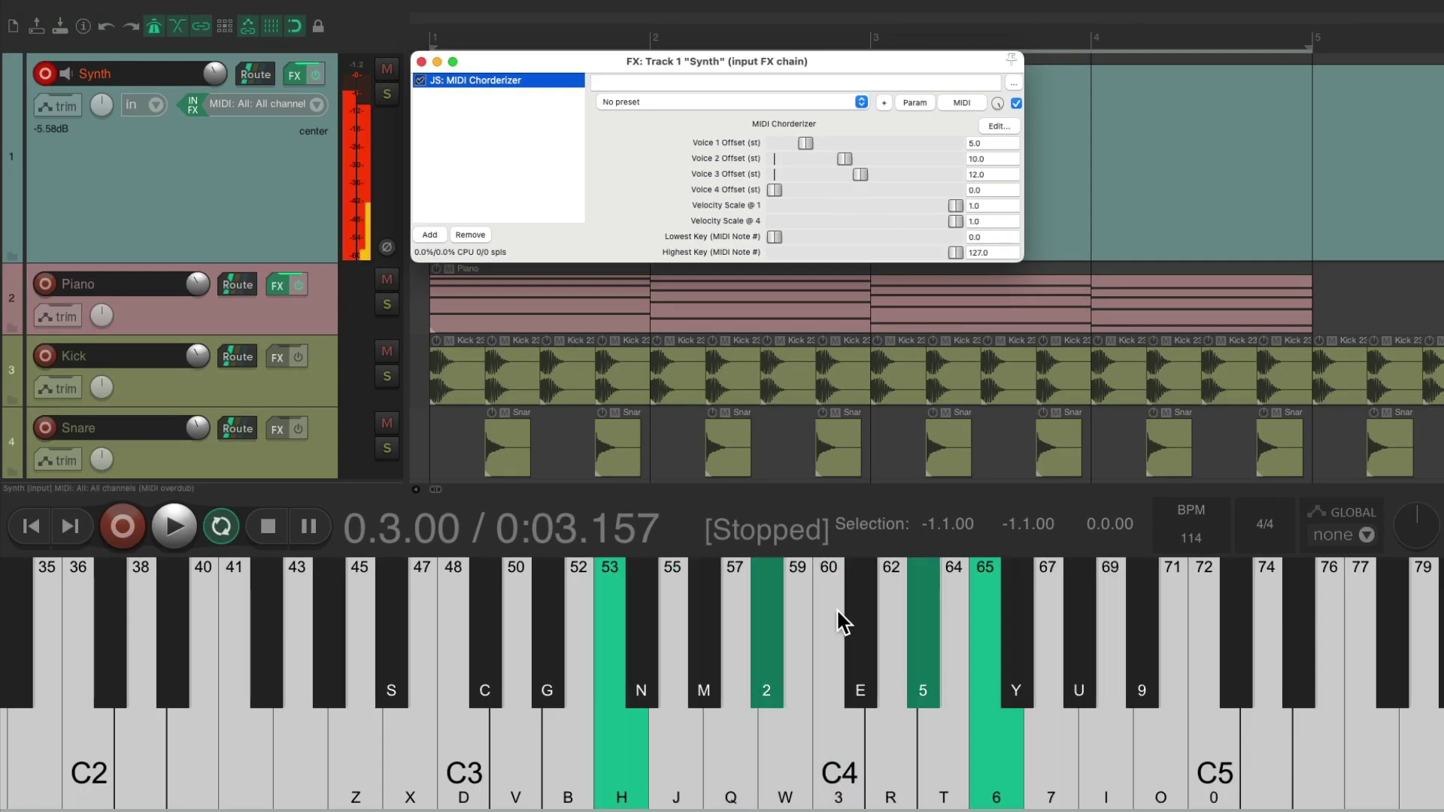
pyautogui.press('j')
pyautogui.press('b')
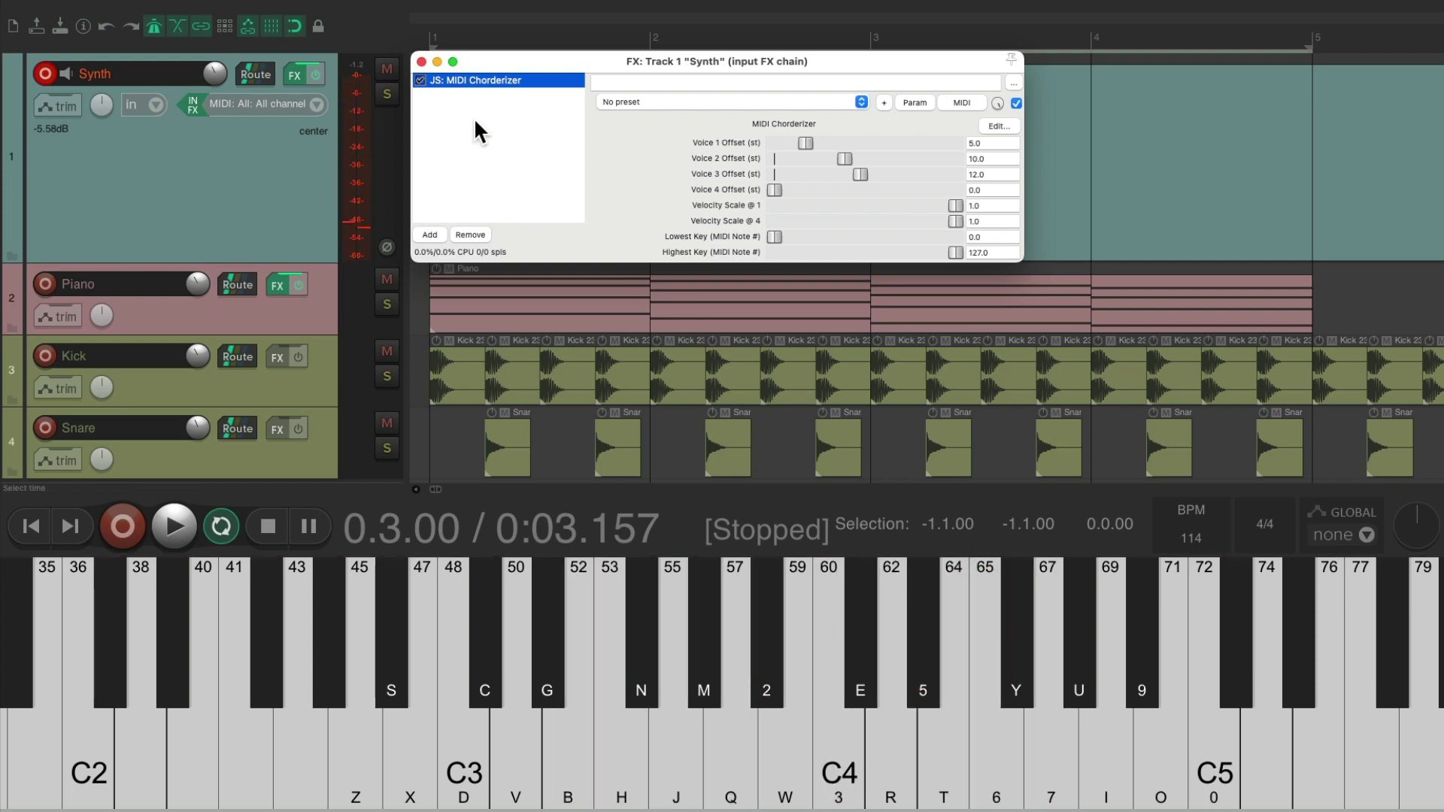
pyautogui.click(421, 61)
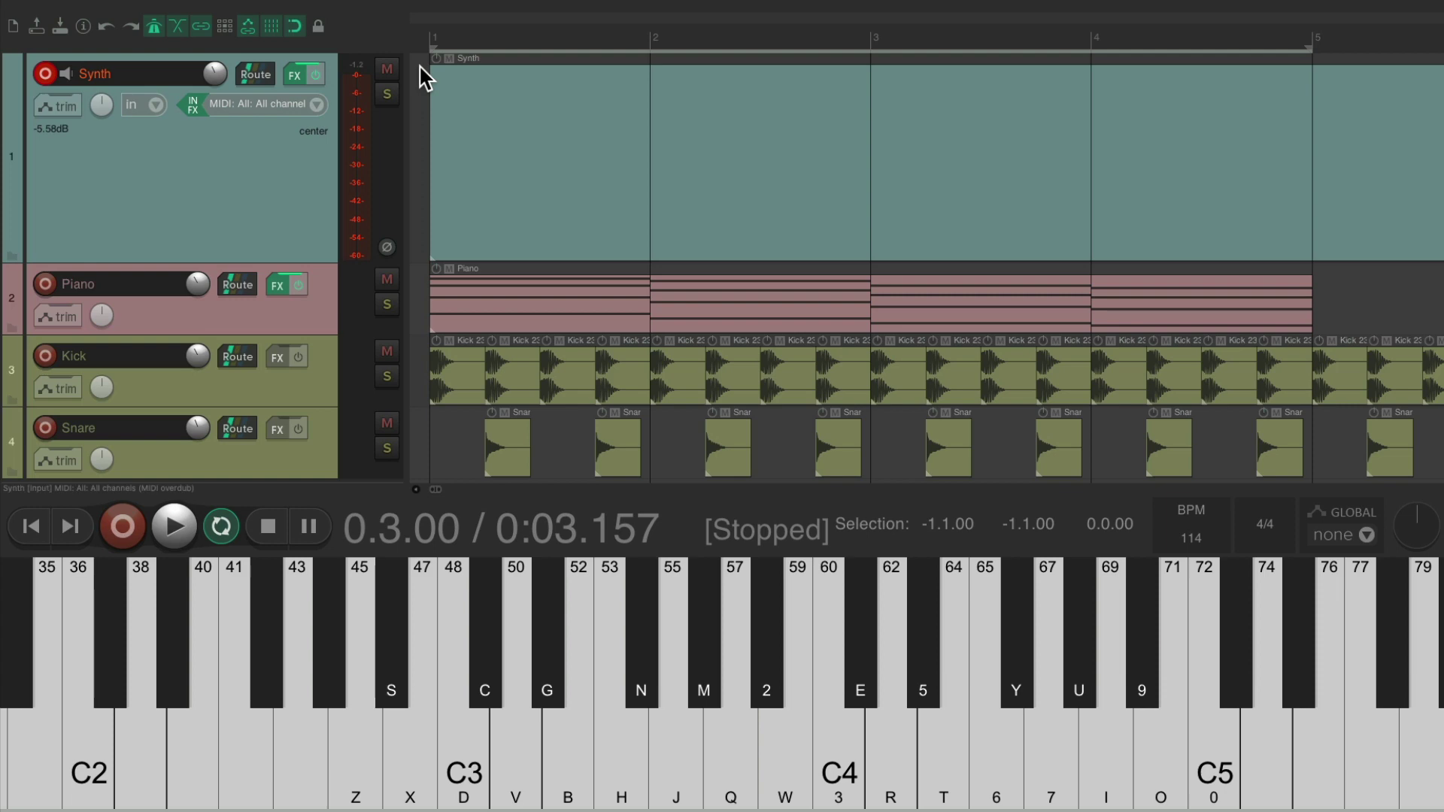
# Record chords rooted on 57, 55, 53 and 52 with closing chords, then stop
pyautogui.hotkey('ctrl', 'r')
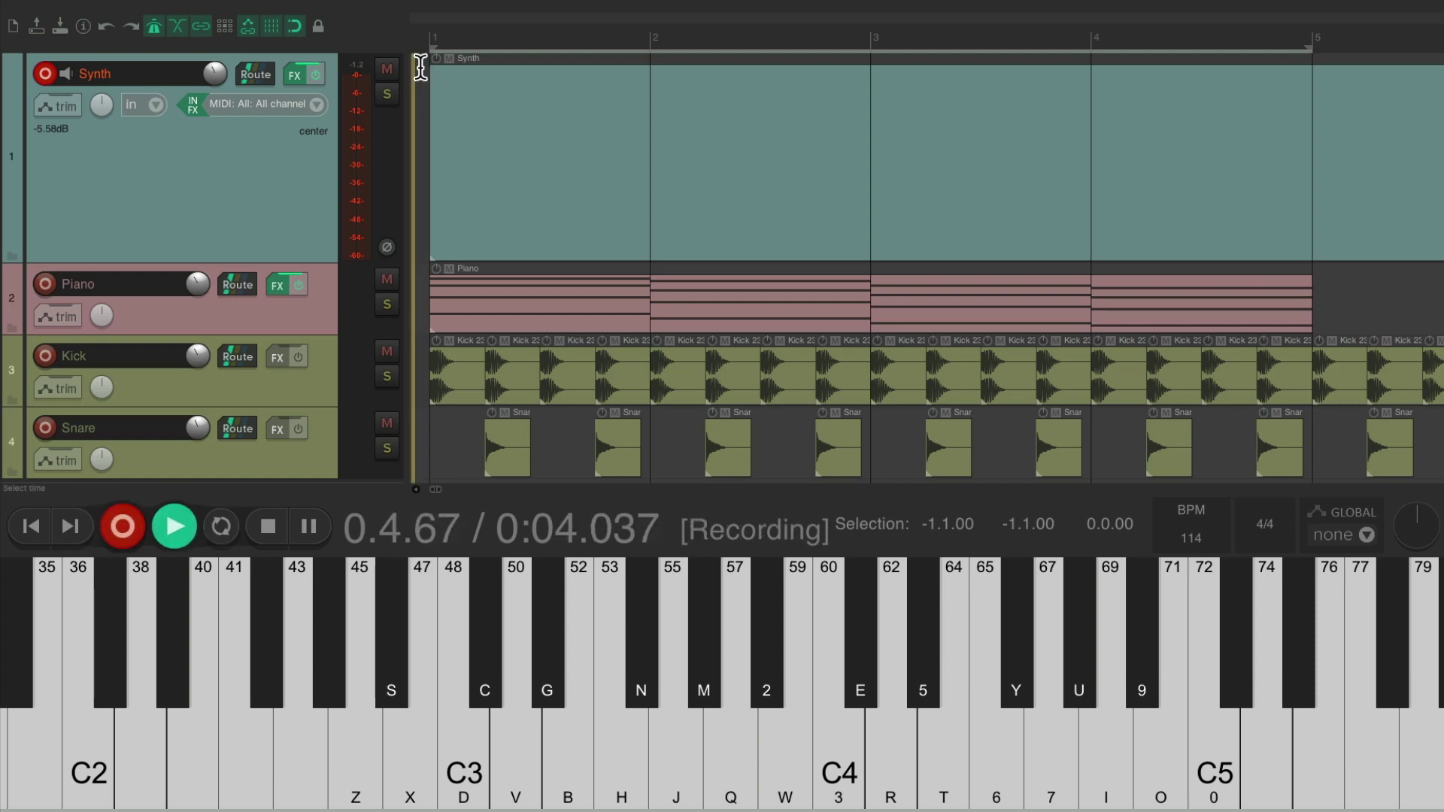
pyautogui.press('q')
pyautogui.press('q')
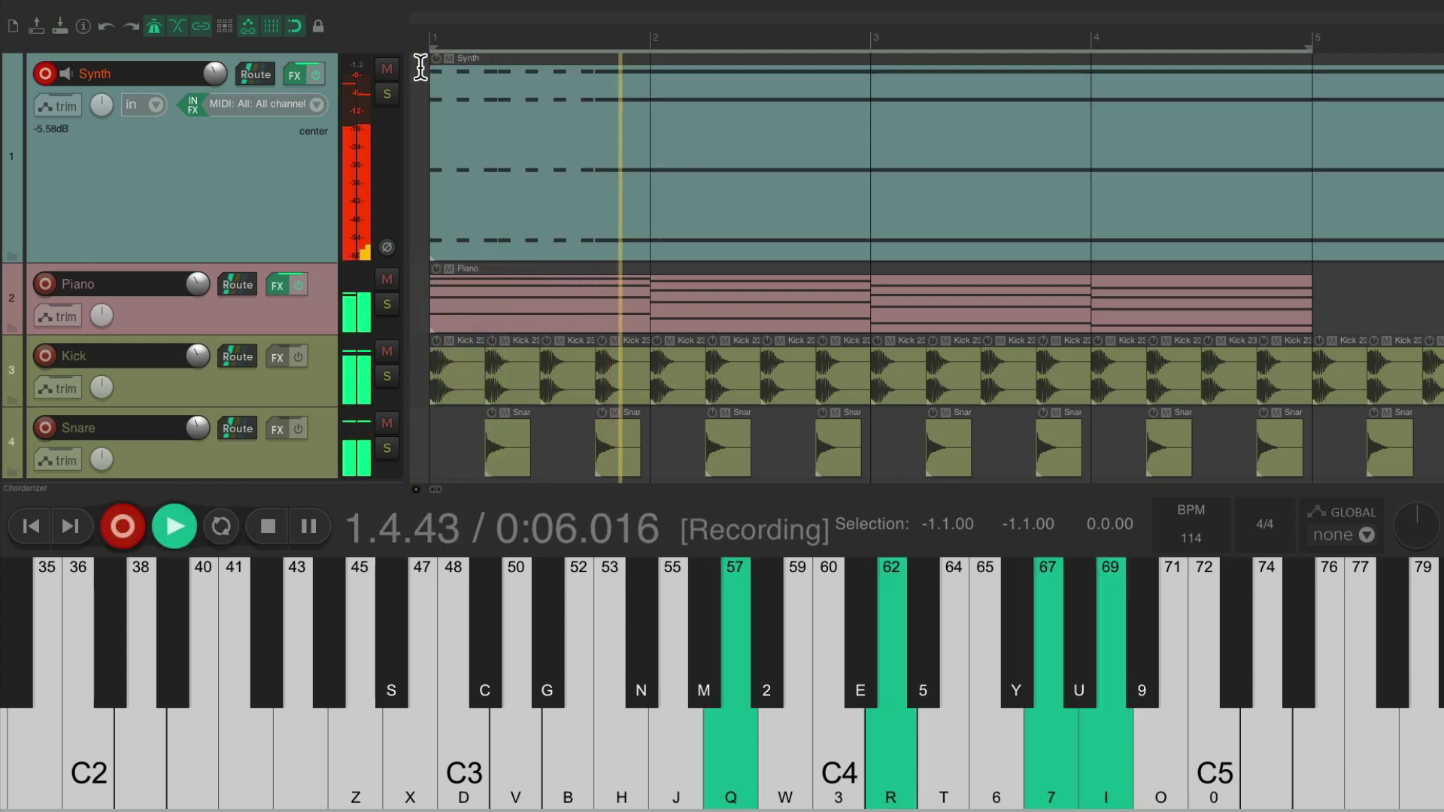
pyautogui.press('j')
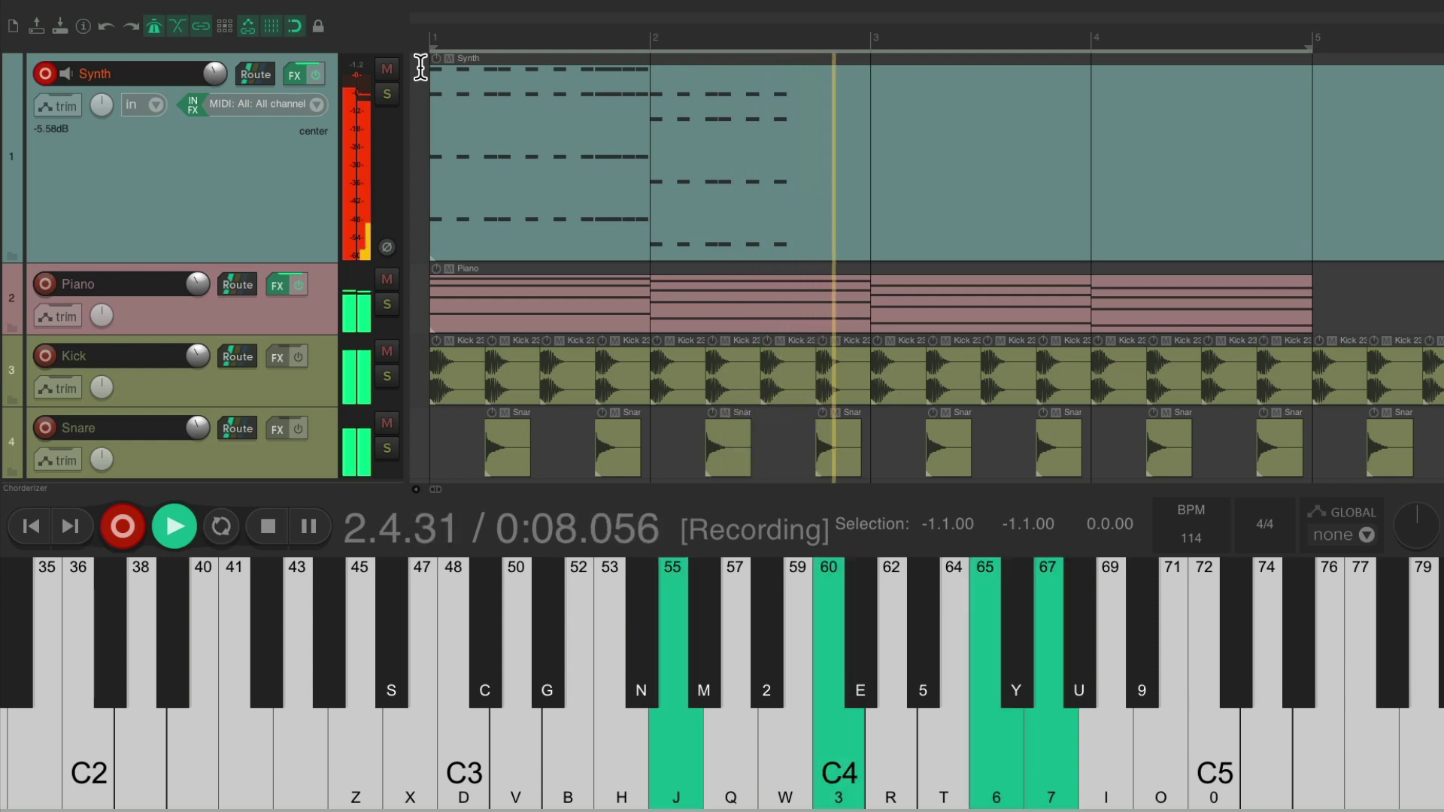
pyautogui.press('h')
pyautogui.press('h')
pyautogui.press('b')
pyautogui.press('b')
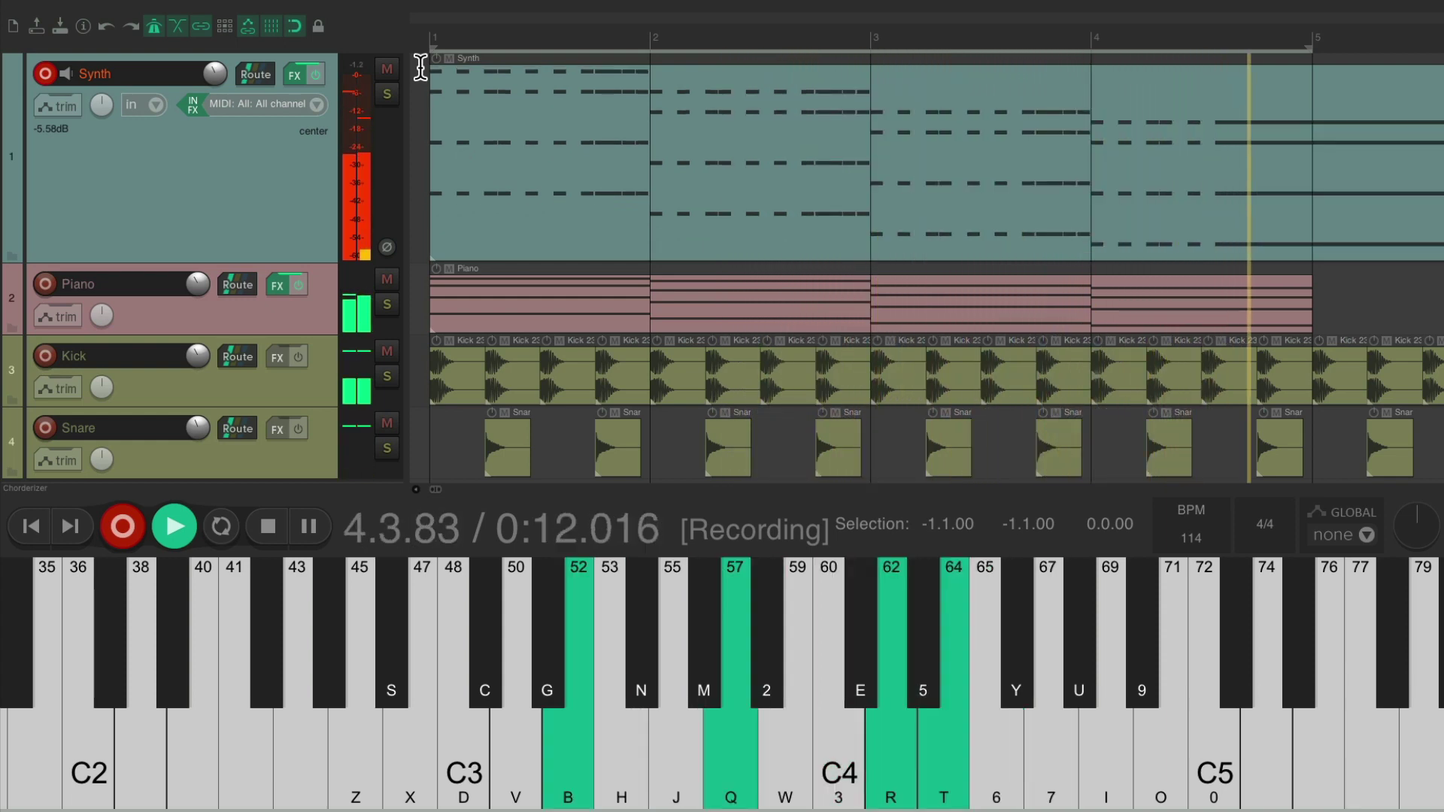
pyautogui.press('3')
pyautogui.press('space')
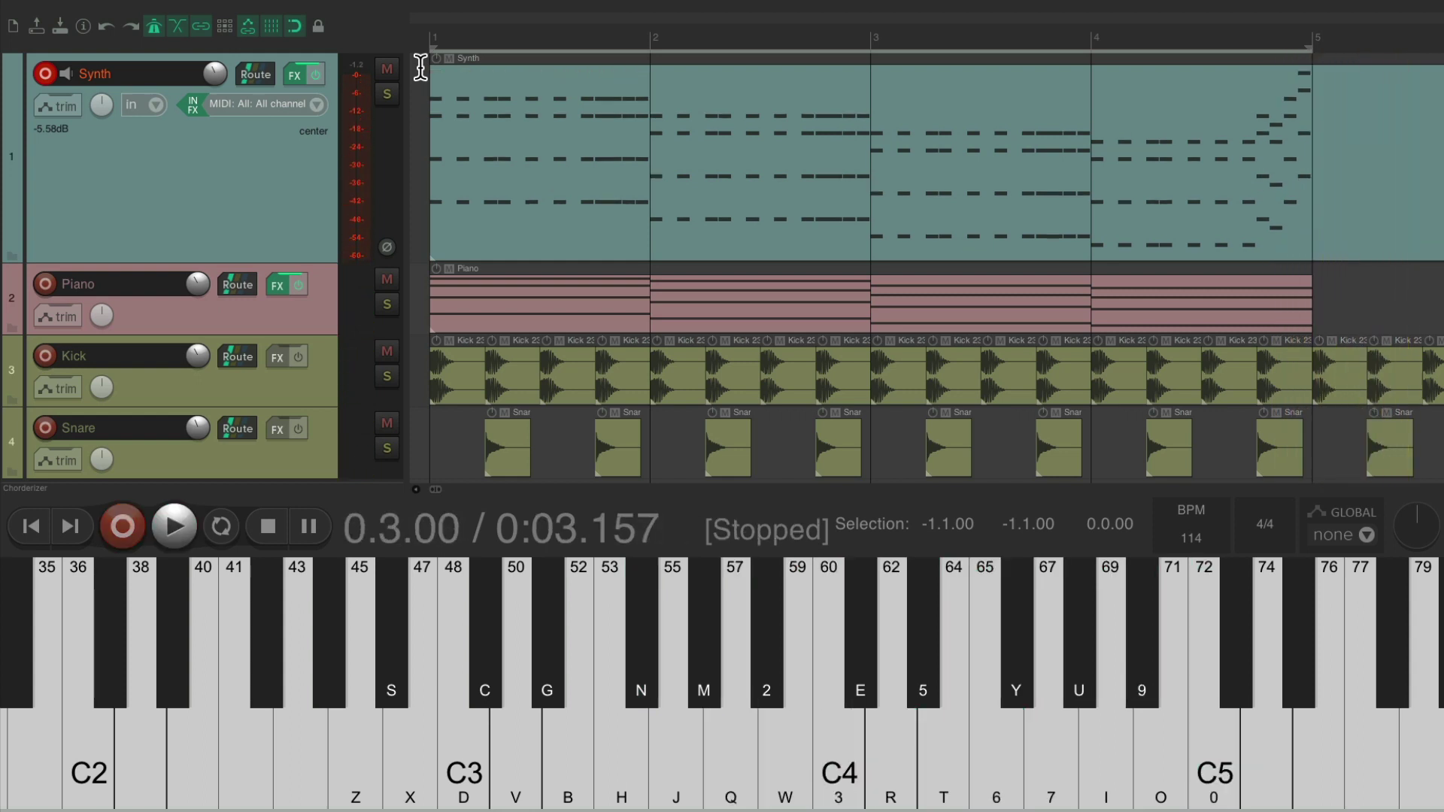
# Open the recorded chord take in the MIDI editor and play it through
pyautogui.doubleClick(544, 88)
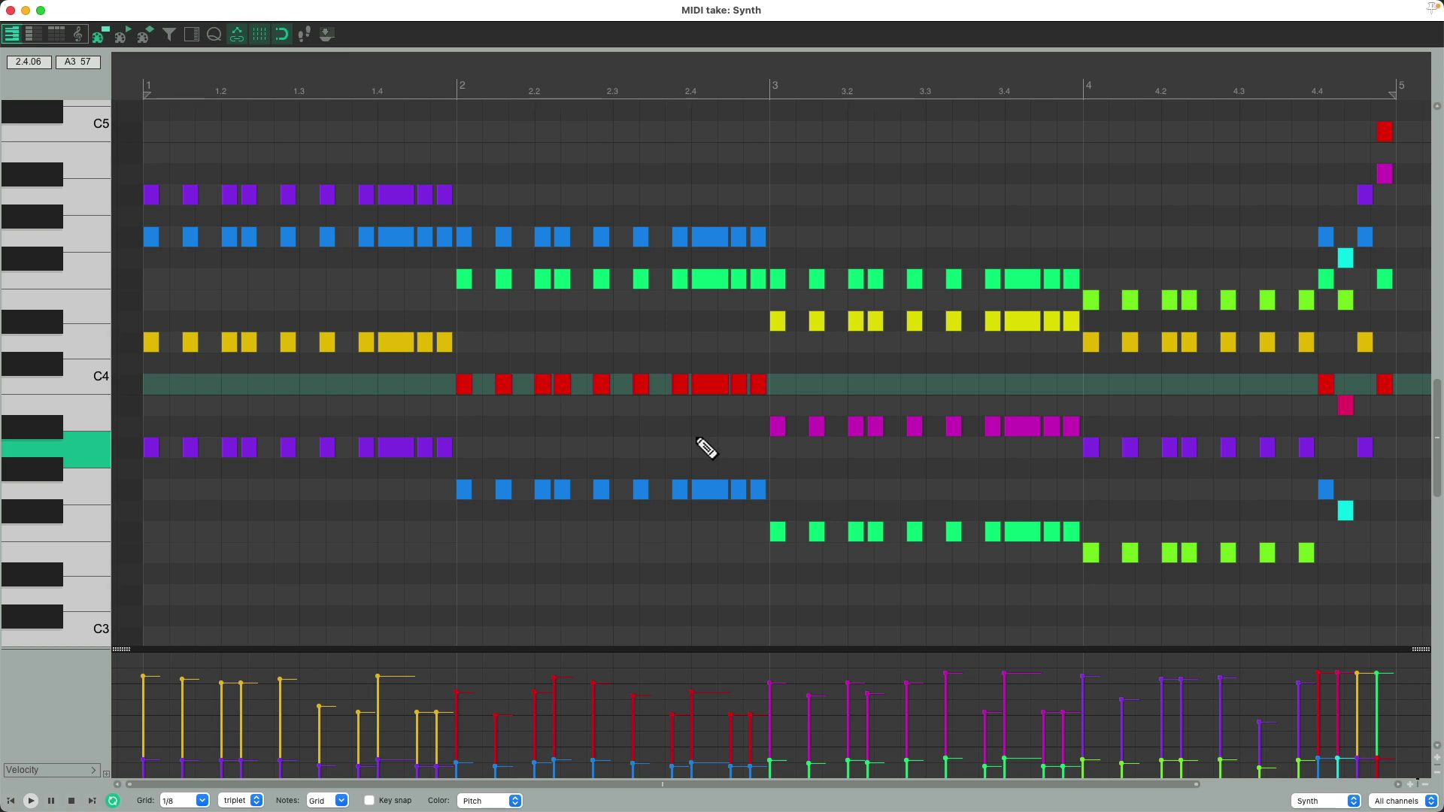
pyautogui.press('space')
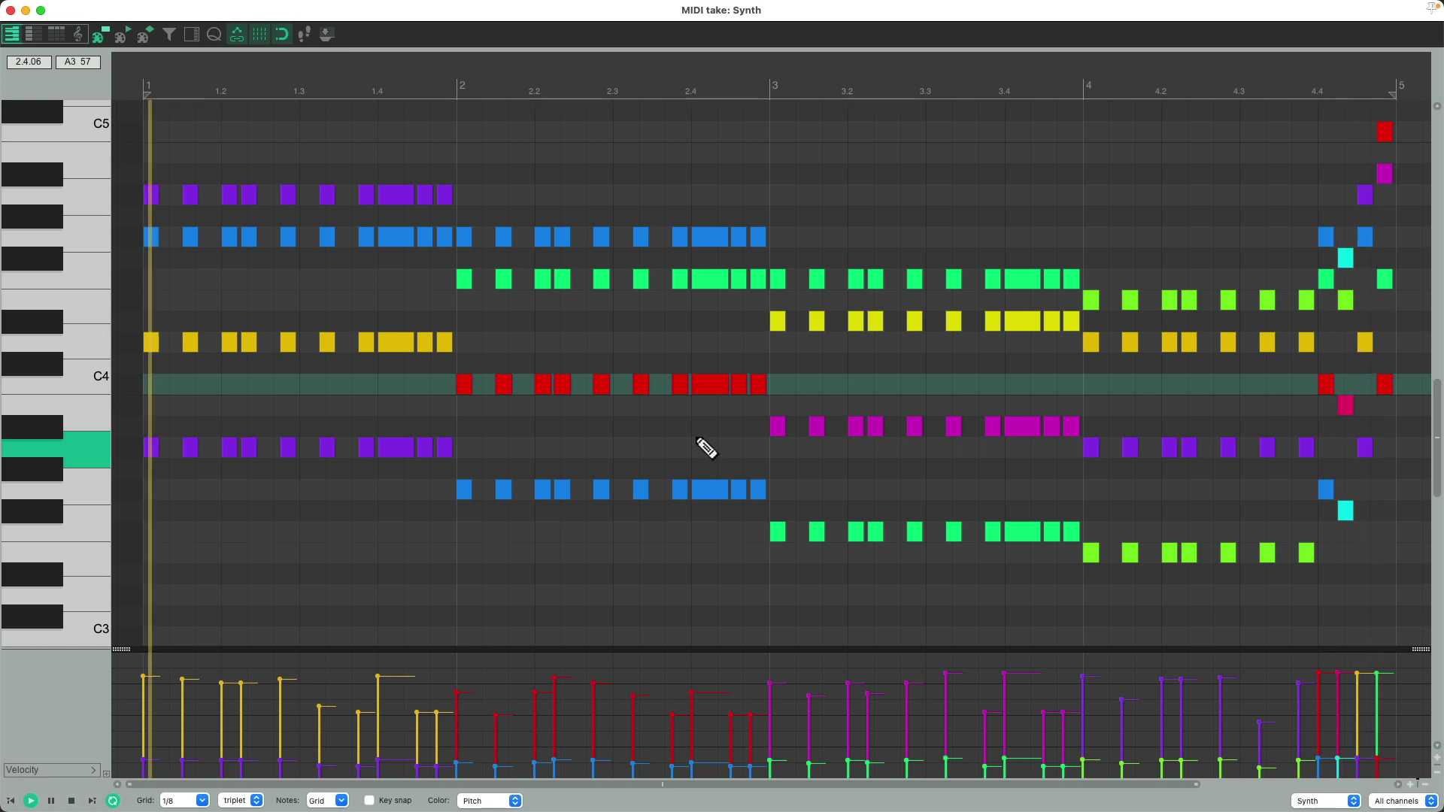
pyautogui.press('space')
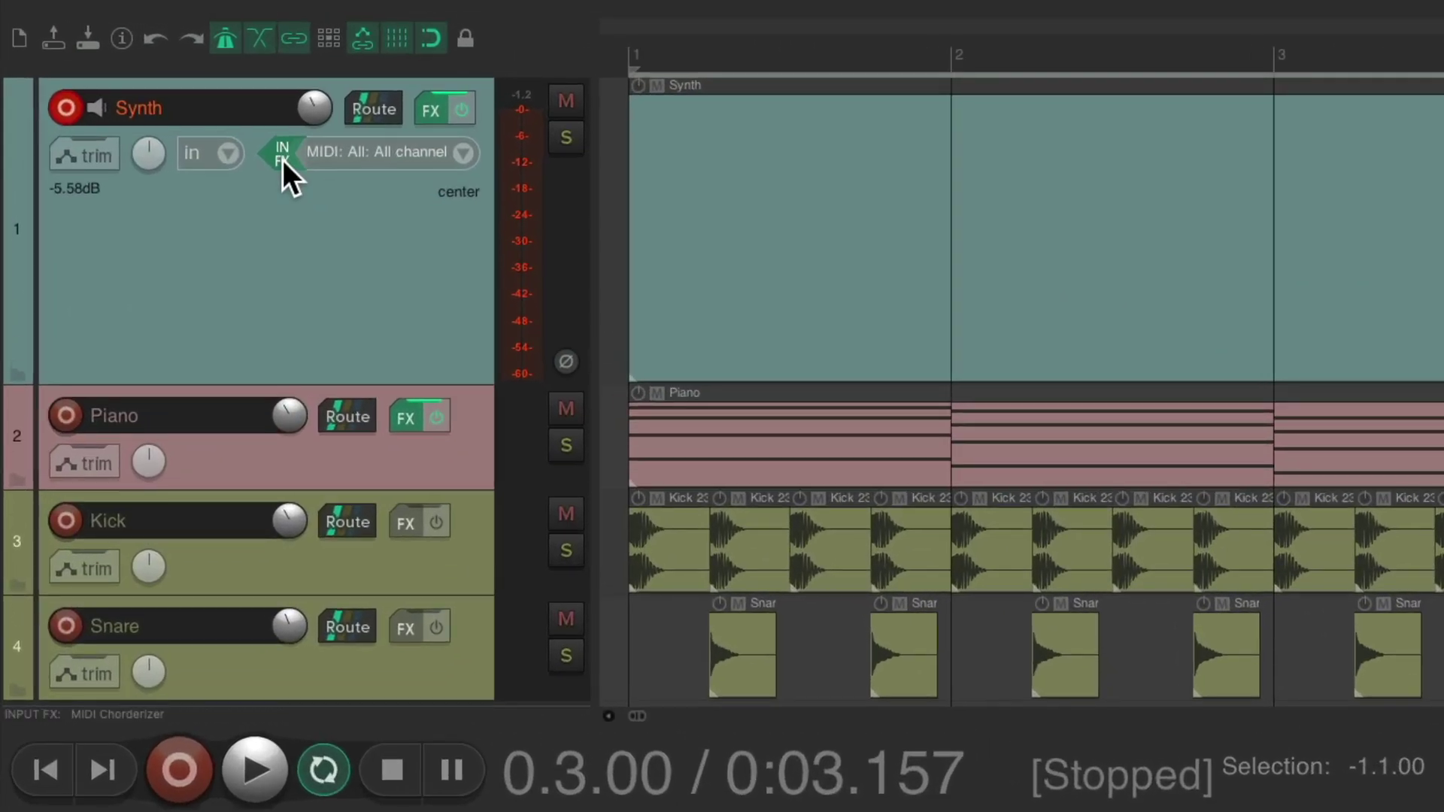
# Add JS: MIDI Note Repeater and move it to the top of the Synth FX chain
pyautogui.click(422, 117)
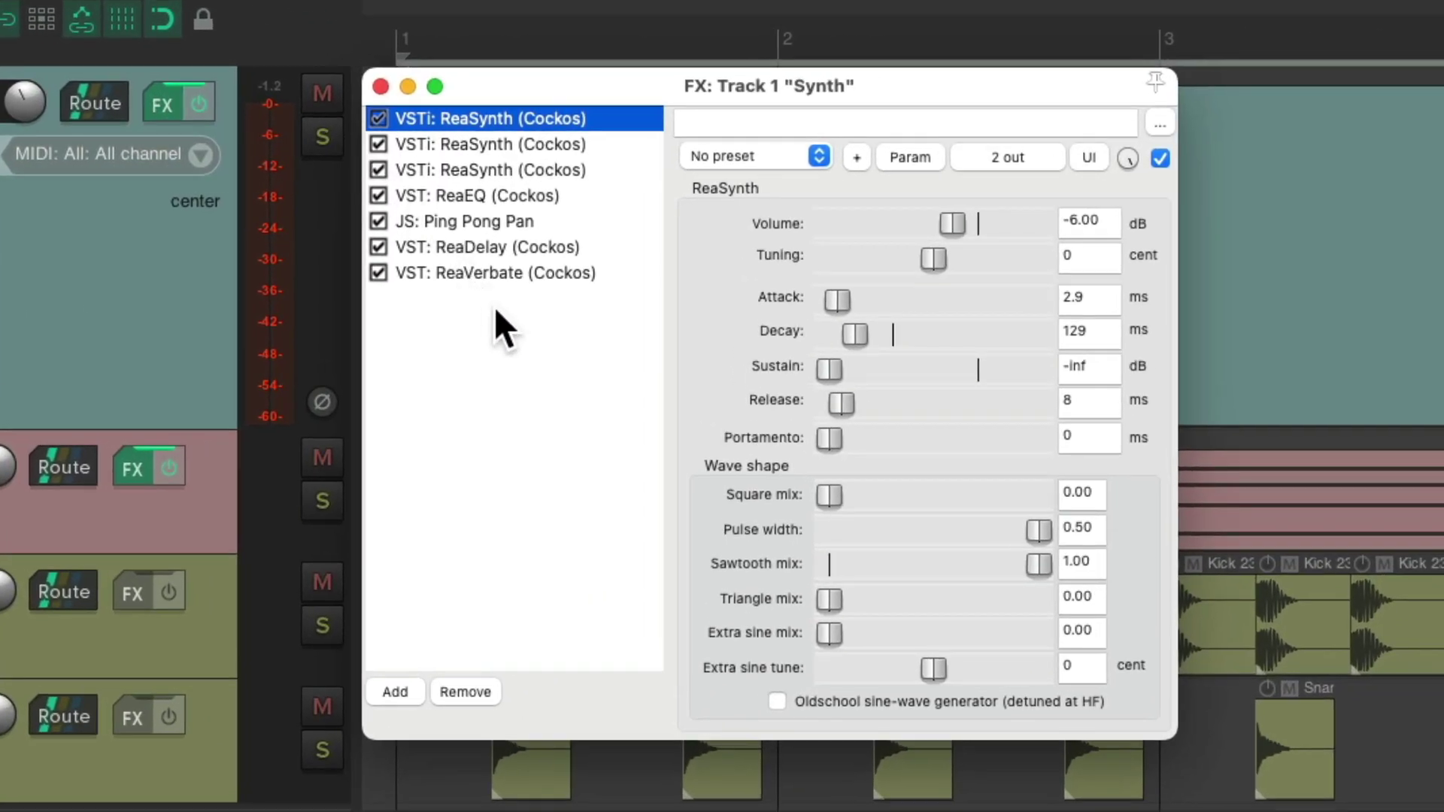
pyautogui.doubleClick(722, 300)
pyautogui.scroll(-10, 926, 448)
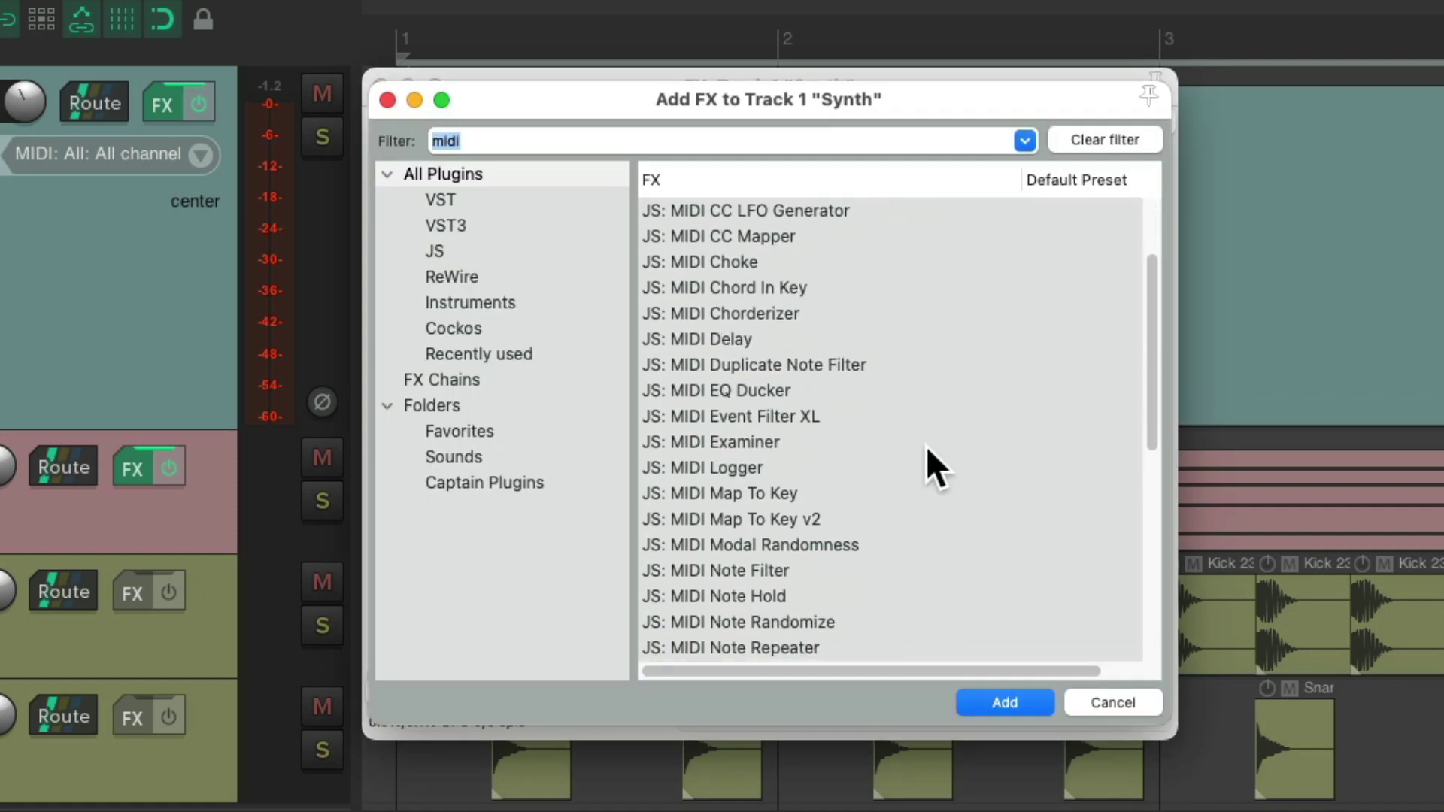
pyautogui.click(875, 524)
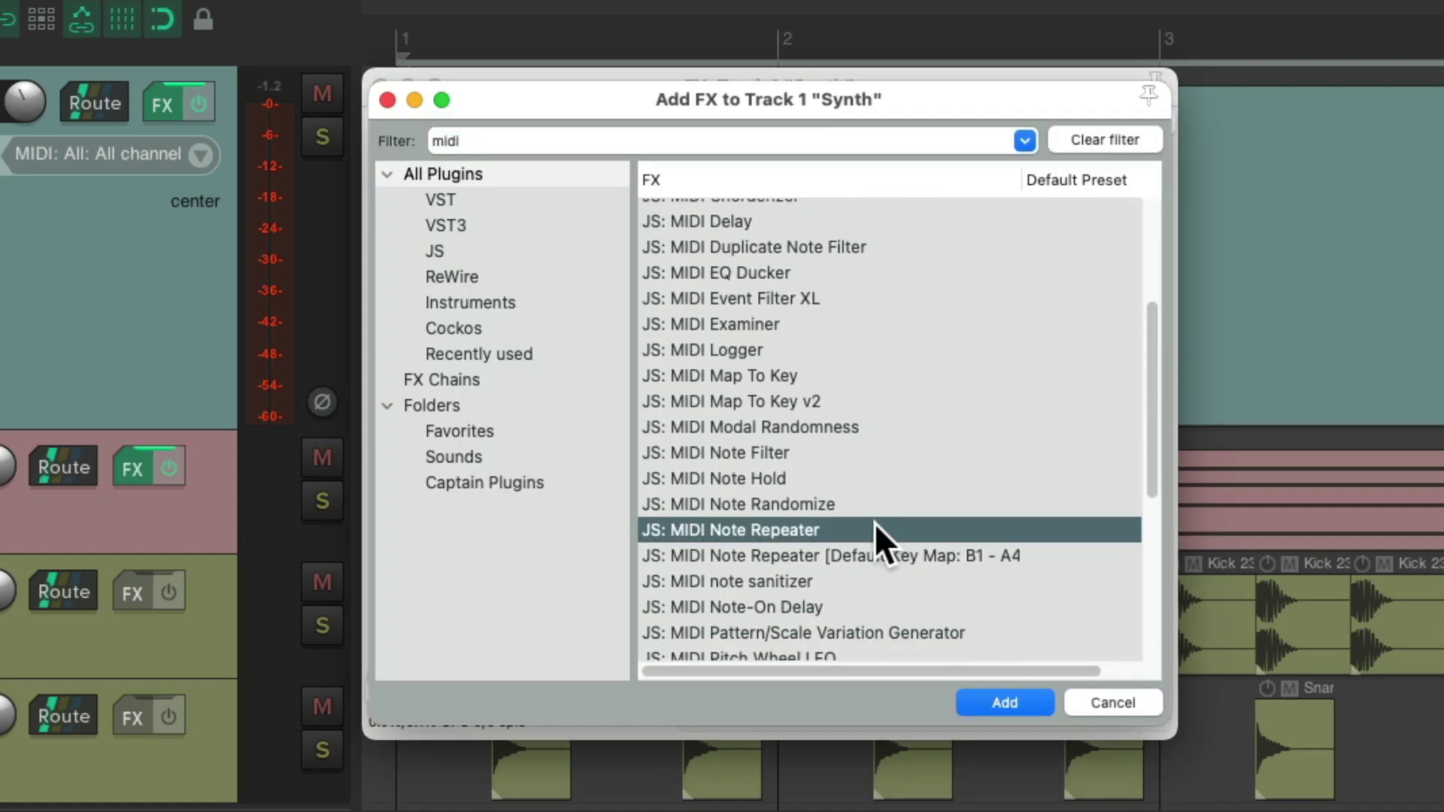
pyautogui.doubleClick(873, 526)
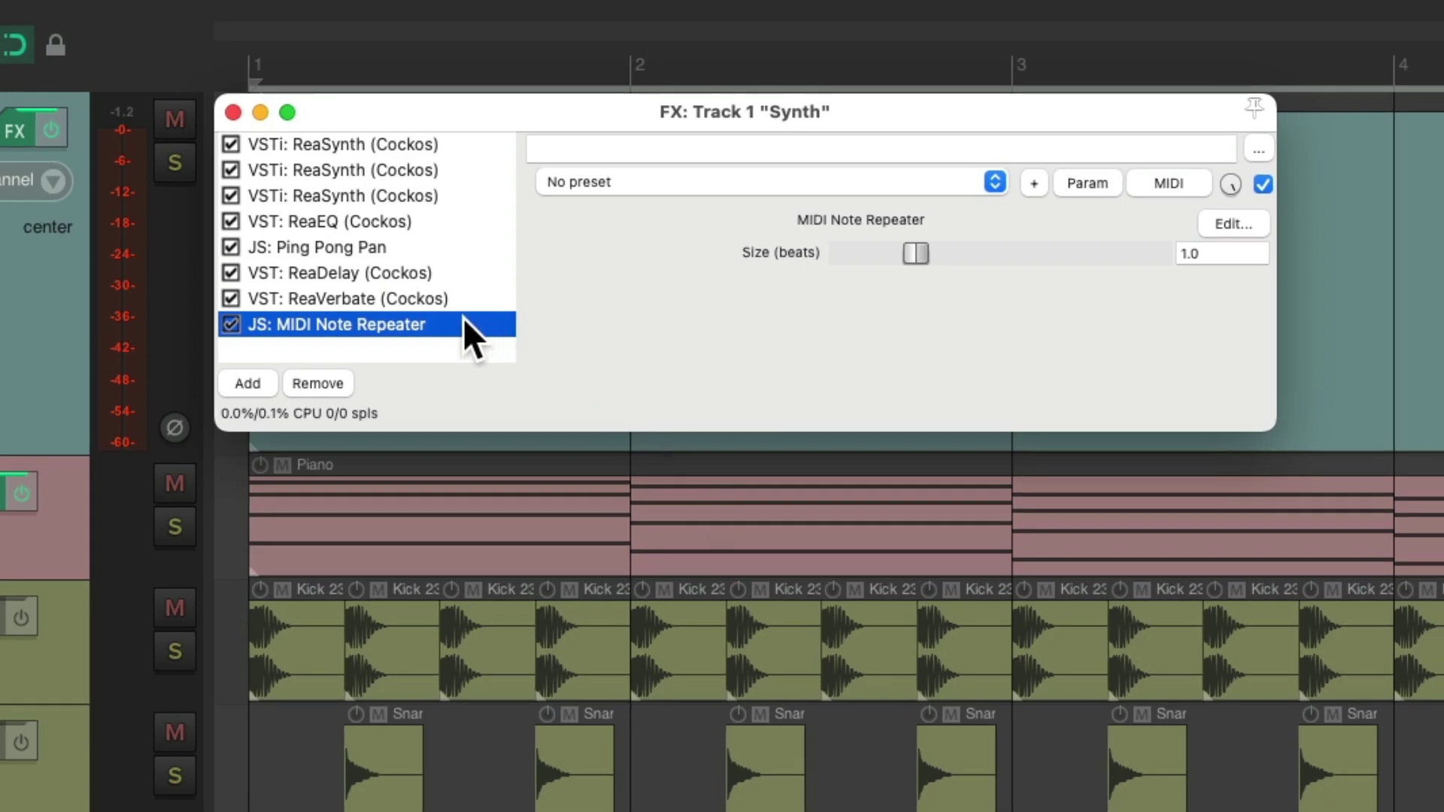
pyautogui.moveTo(457, 319); pyautogui.dragTo(463, 141)
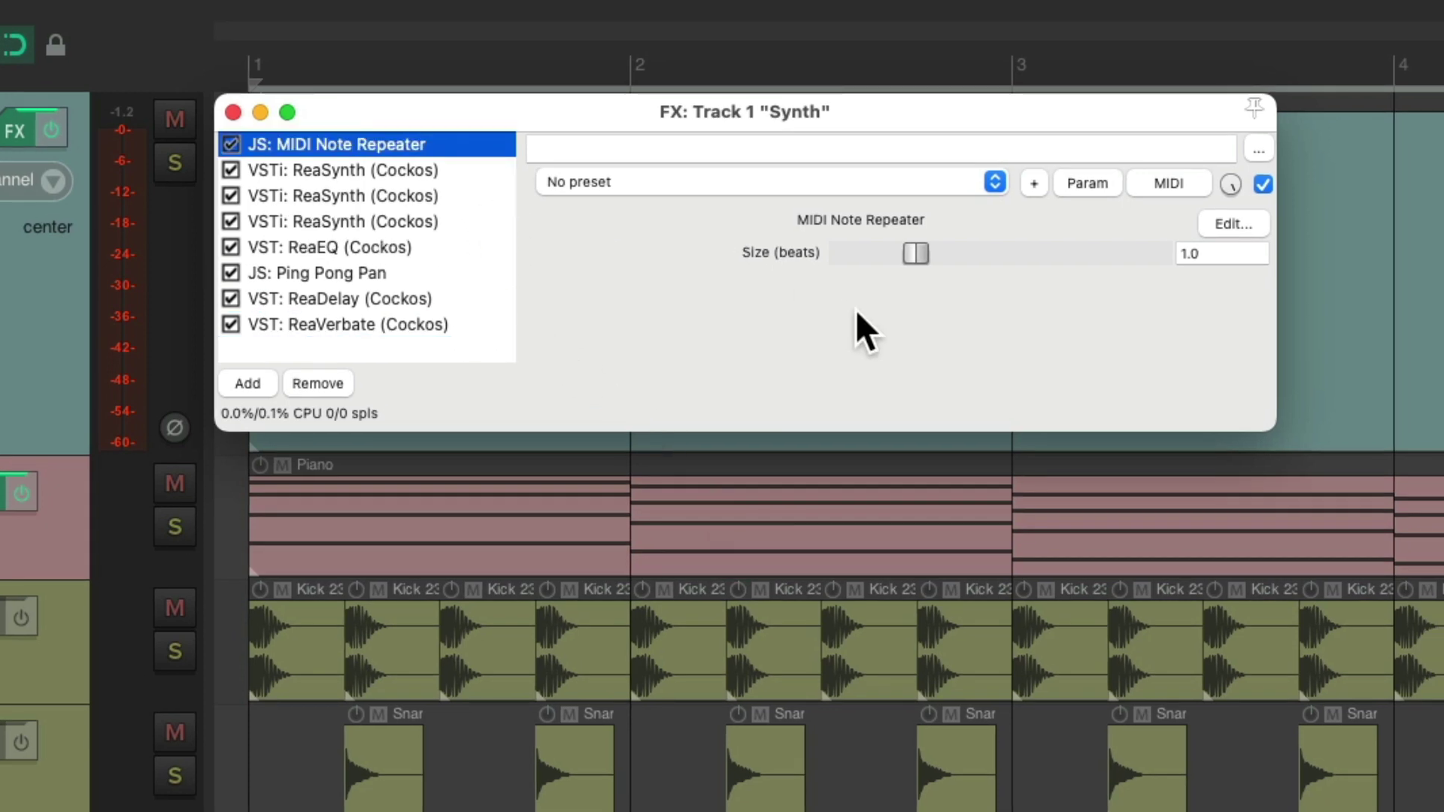
# Set Note Repeater Size to 0.66 beats, auditioning held notes 57, 55 and 53
pyautogui.hotkey('alt', 'b')
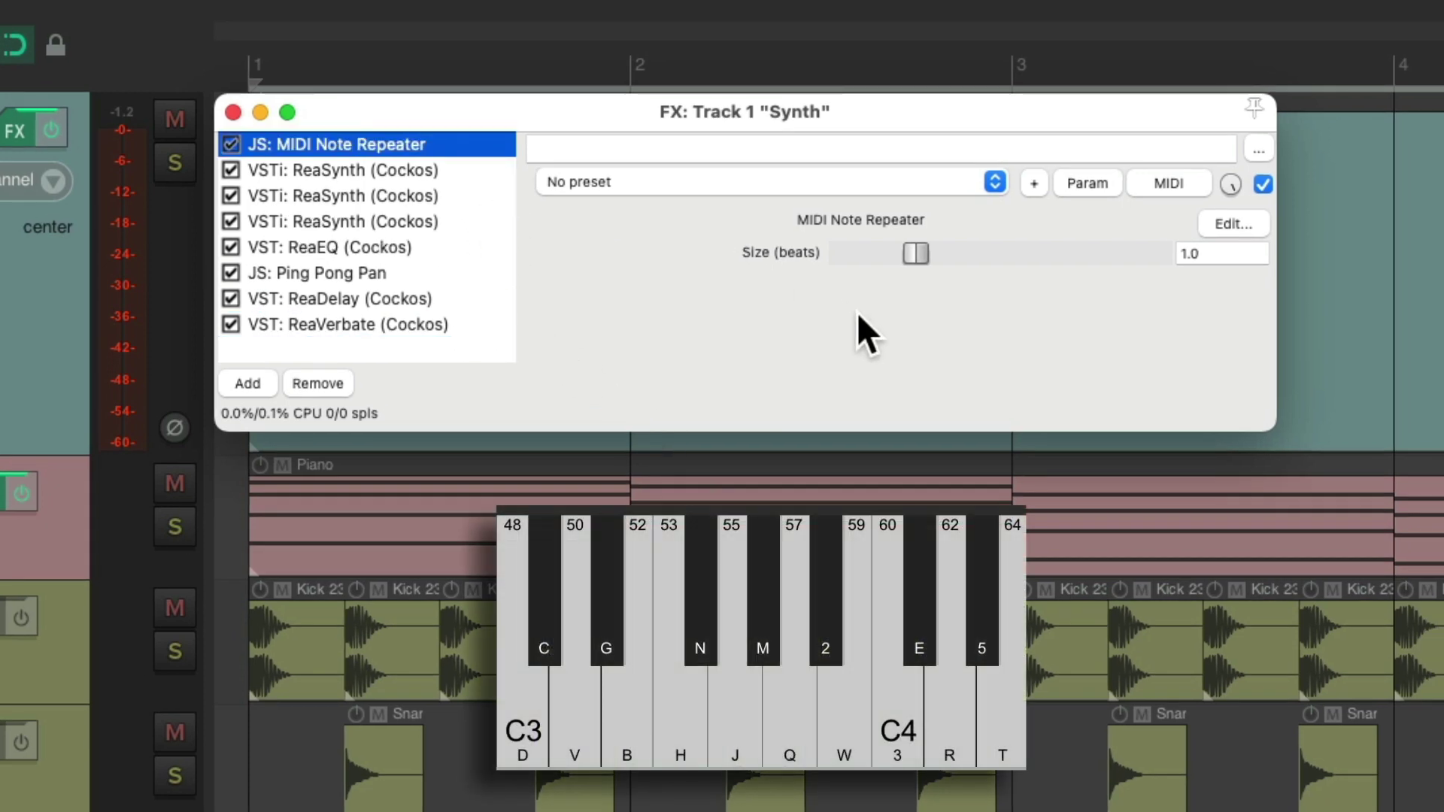
pyautogui.press('q')
pyautogui.moveTo(899, 253); pyautogui.dragTo(895, 260)
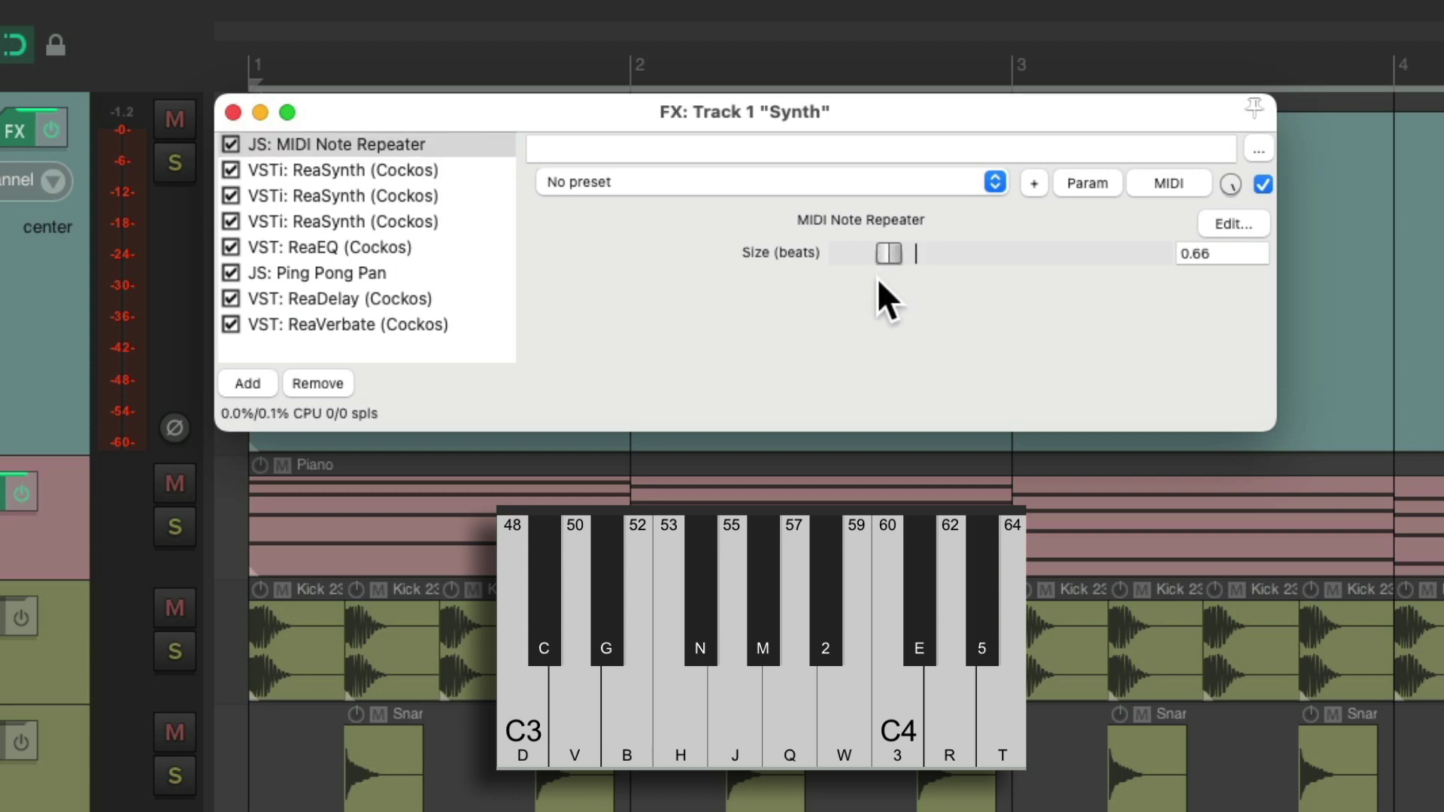
pyautogui.press('q')
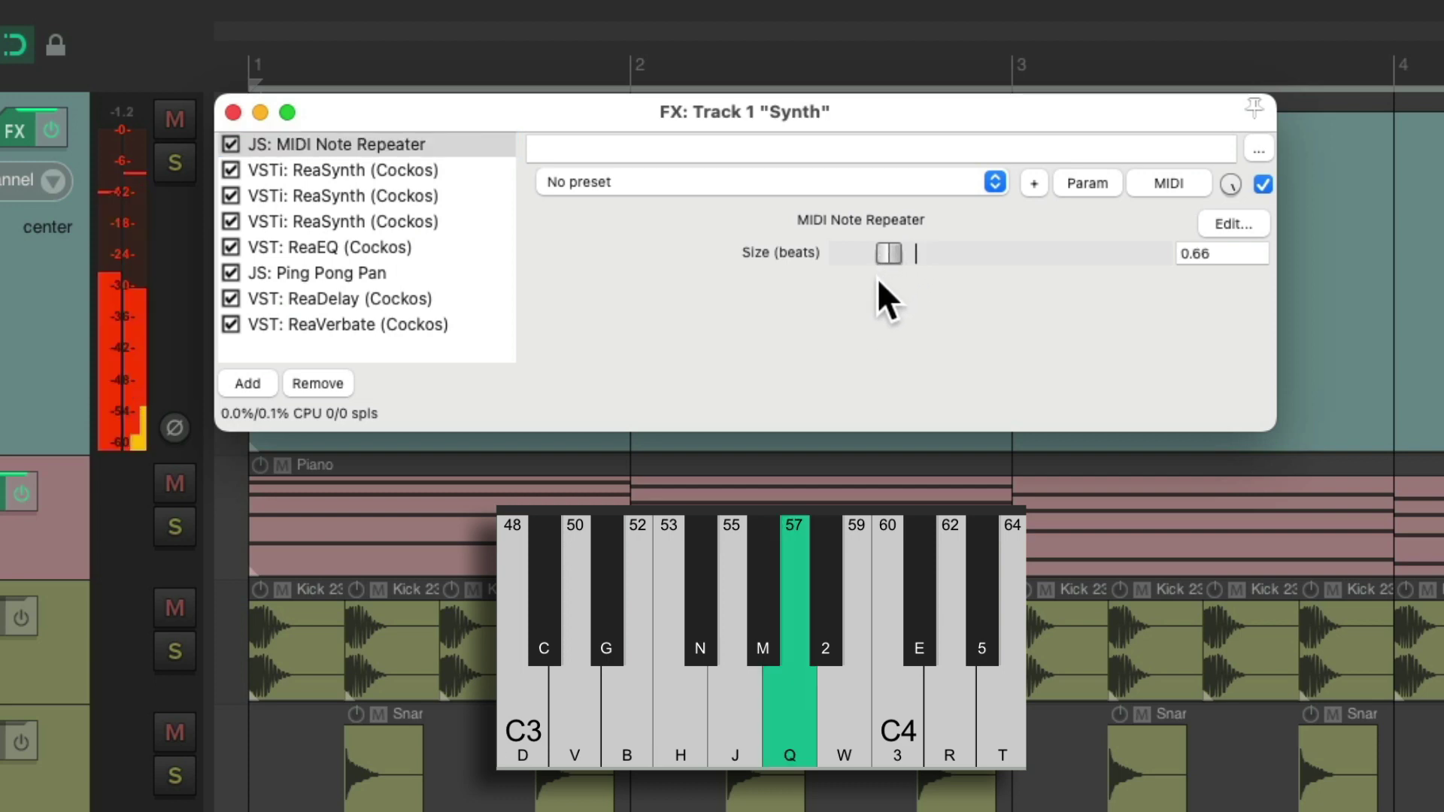
pyautogui.press('j')
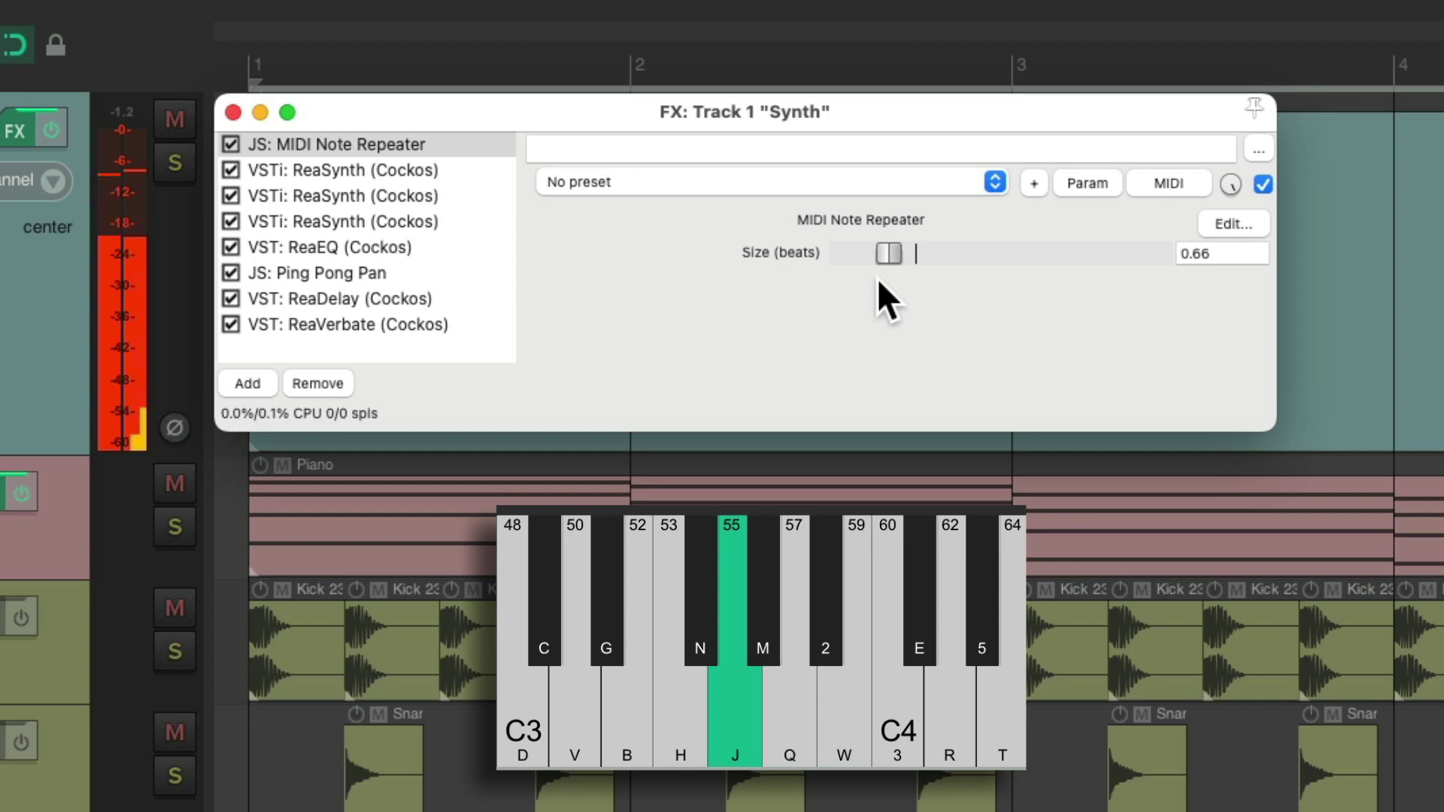
pyautogui.press('h')
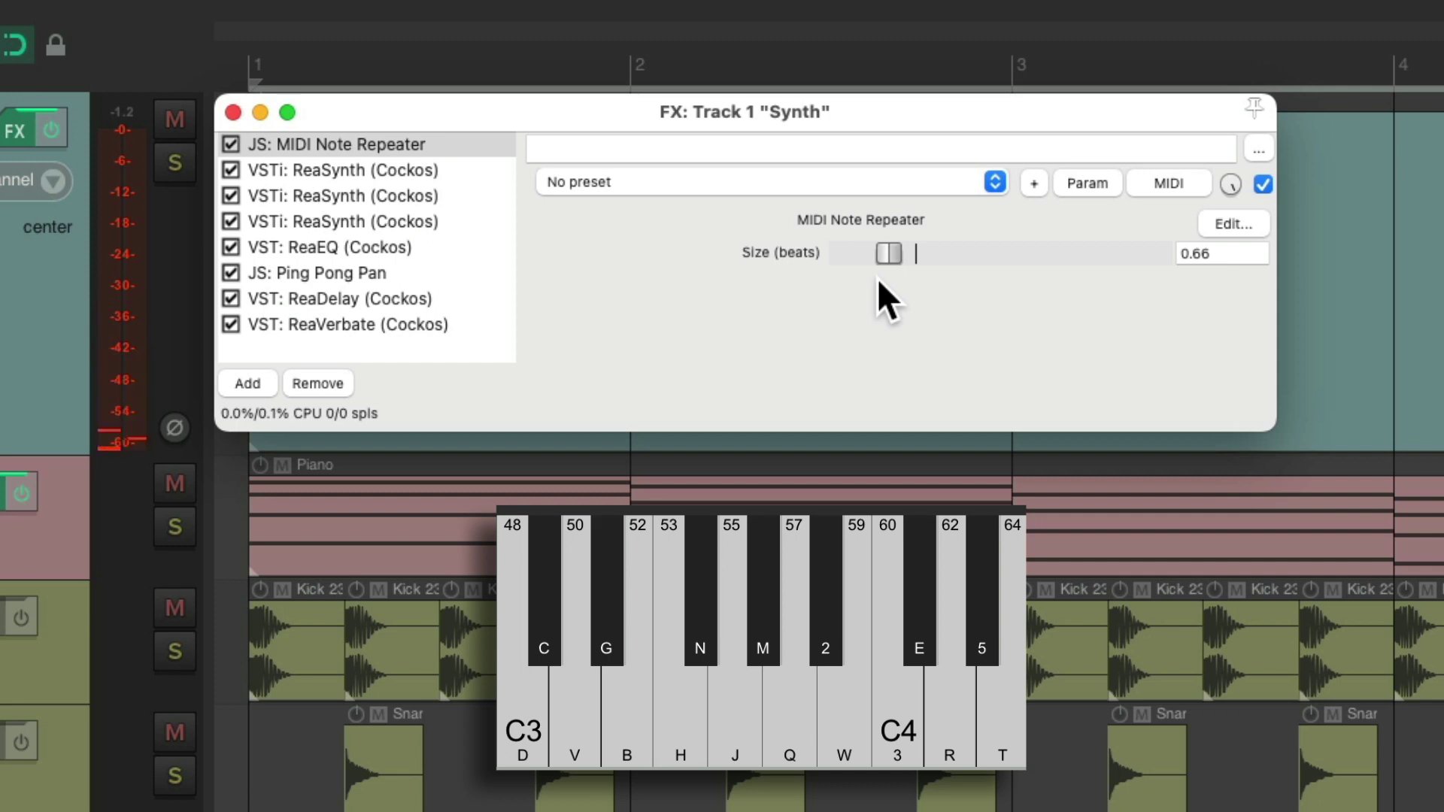
# Record a four-bar melody of repeated notes (57, 62, 65, 55, 60, 64, 53, 58…) on the Synth track
pyautogui.press('Escape')
pyautogui.press('super+r')
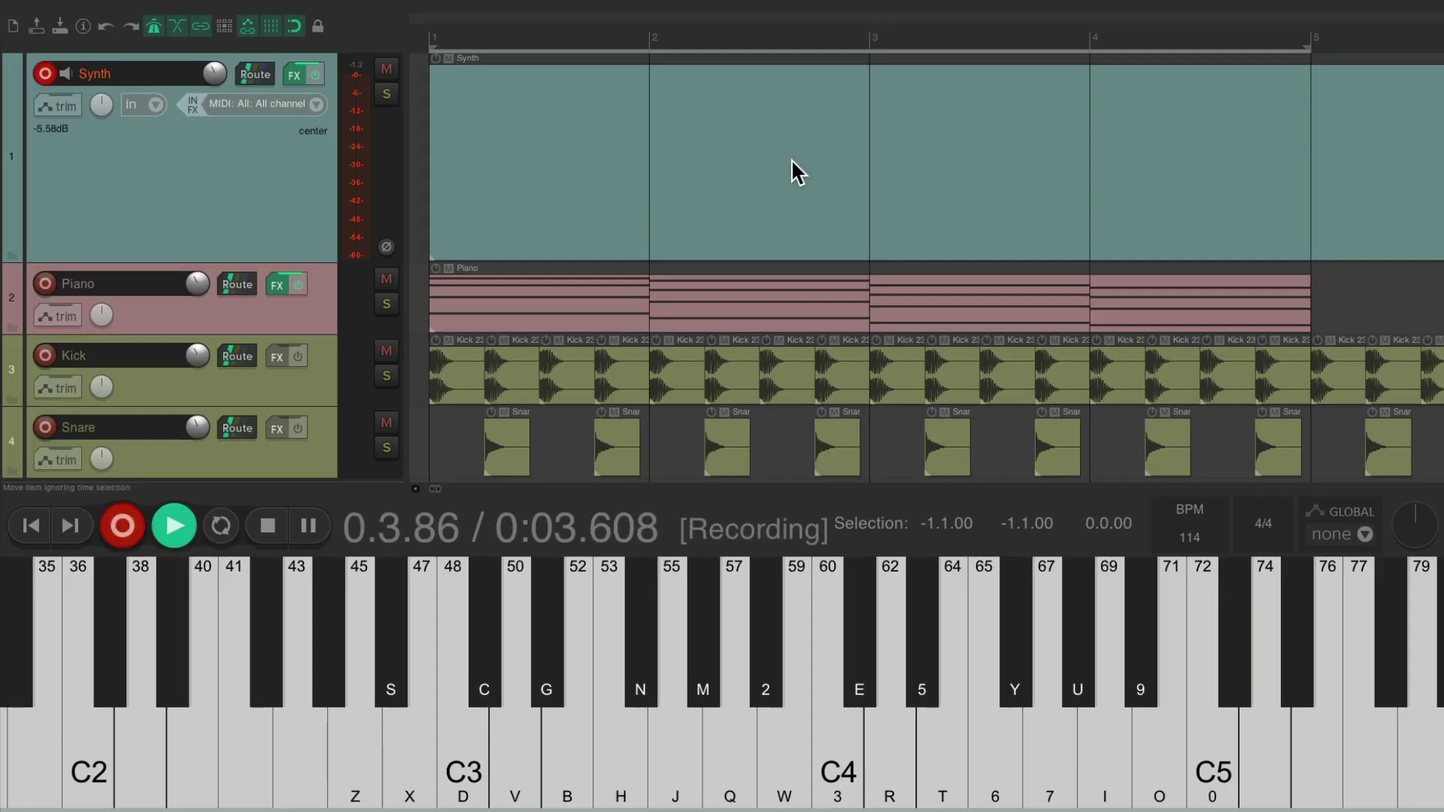
pyautogui.press('q')
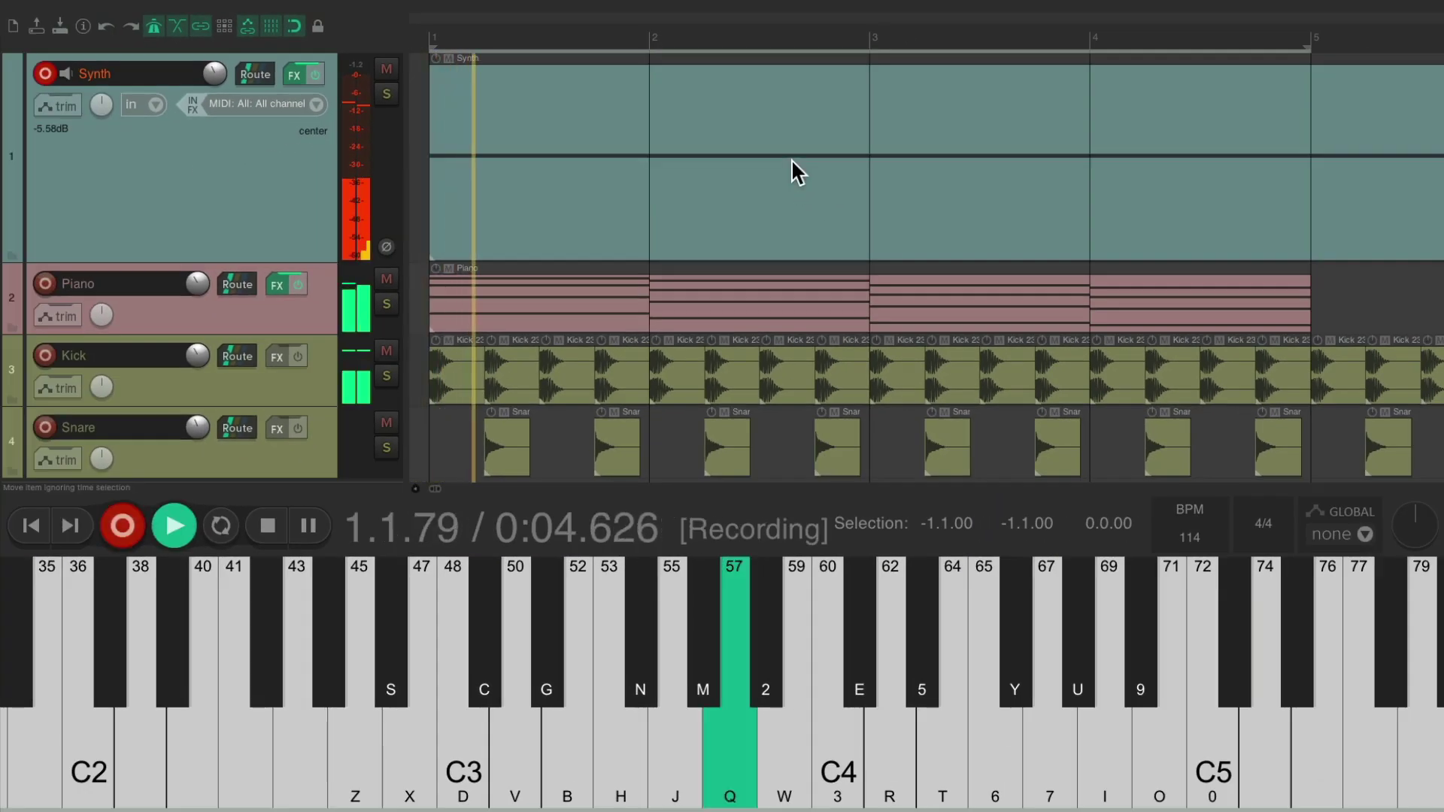
pyautogui.press('r')
pyautogui.press('6')
pyautogui.press('j')
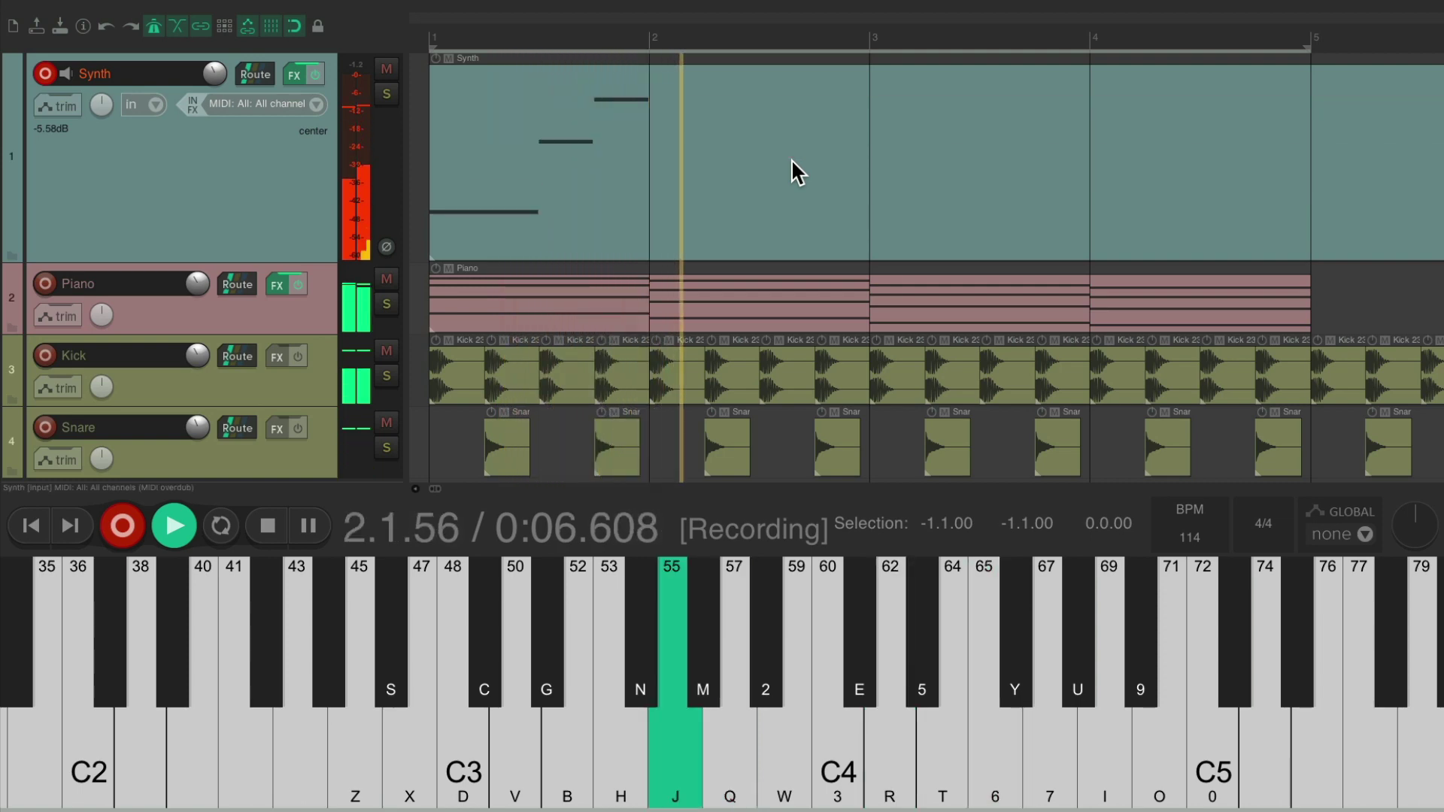
pyautogui.press('3')
pyautogui.press('t')
pyautogui.press('h')
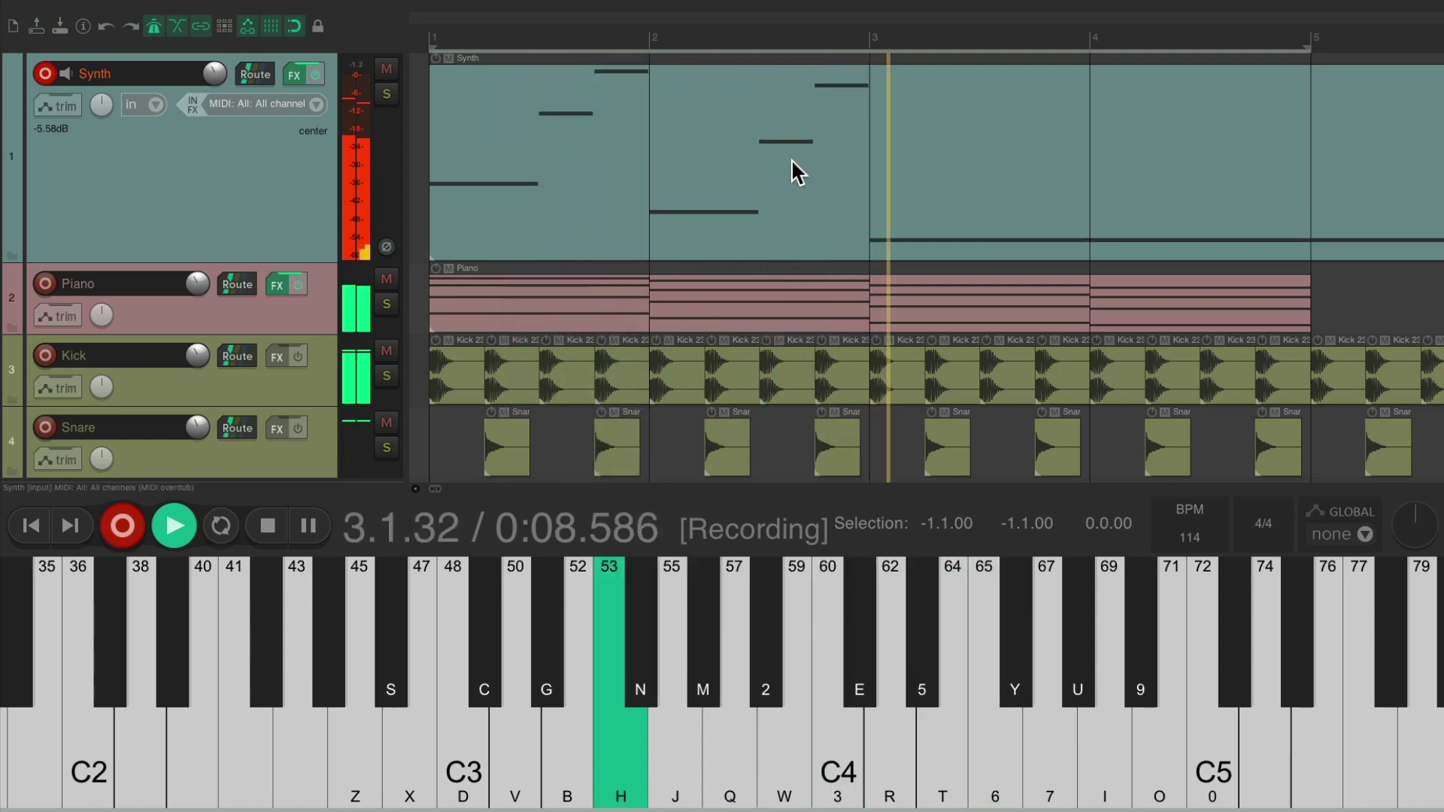
pyautogui.press('2')
pyautogui.press('r')
pyautogui.press('b')
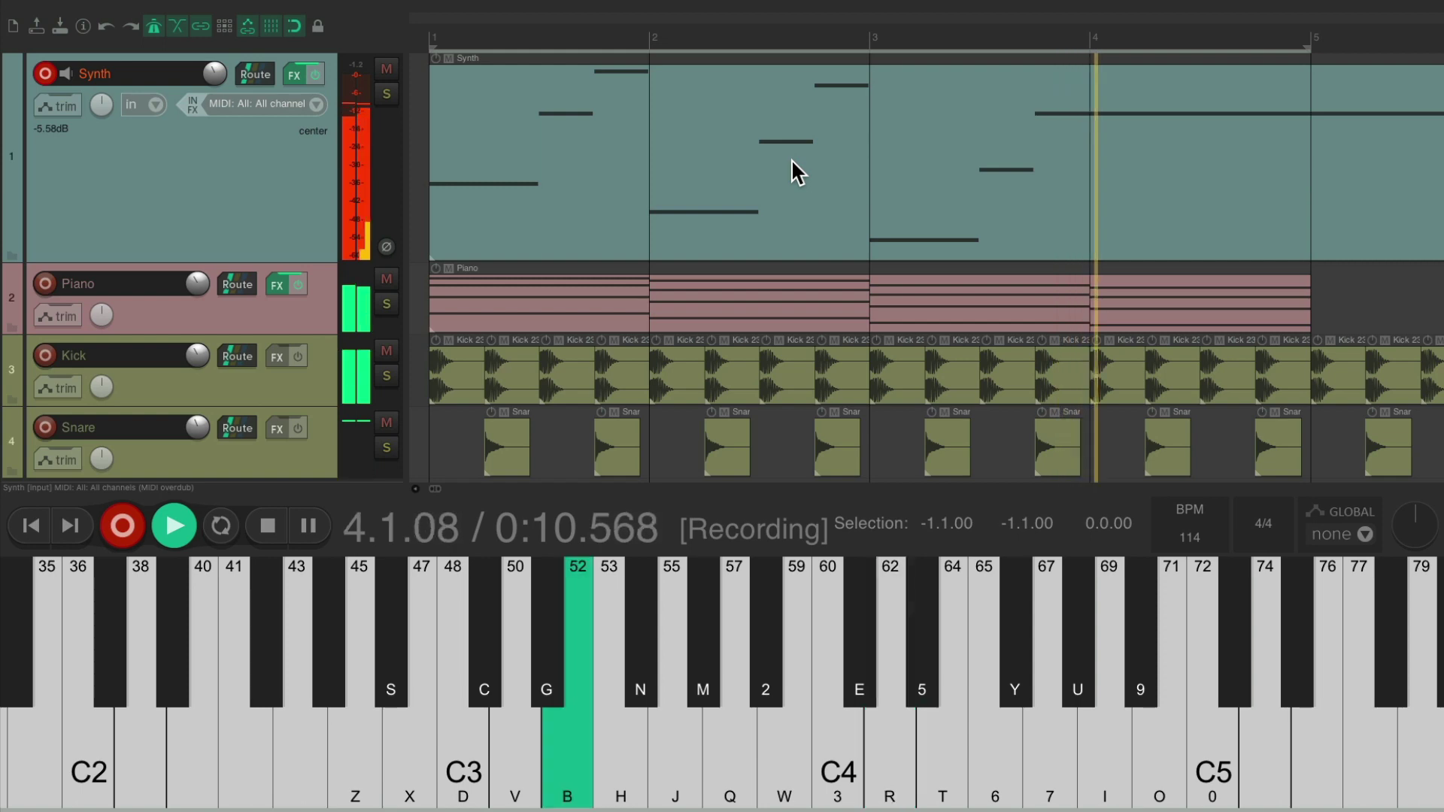
pyautogui.press('t')
pyautogui.press('b')
pyautogui.press('6')
pyautogui.press('t')
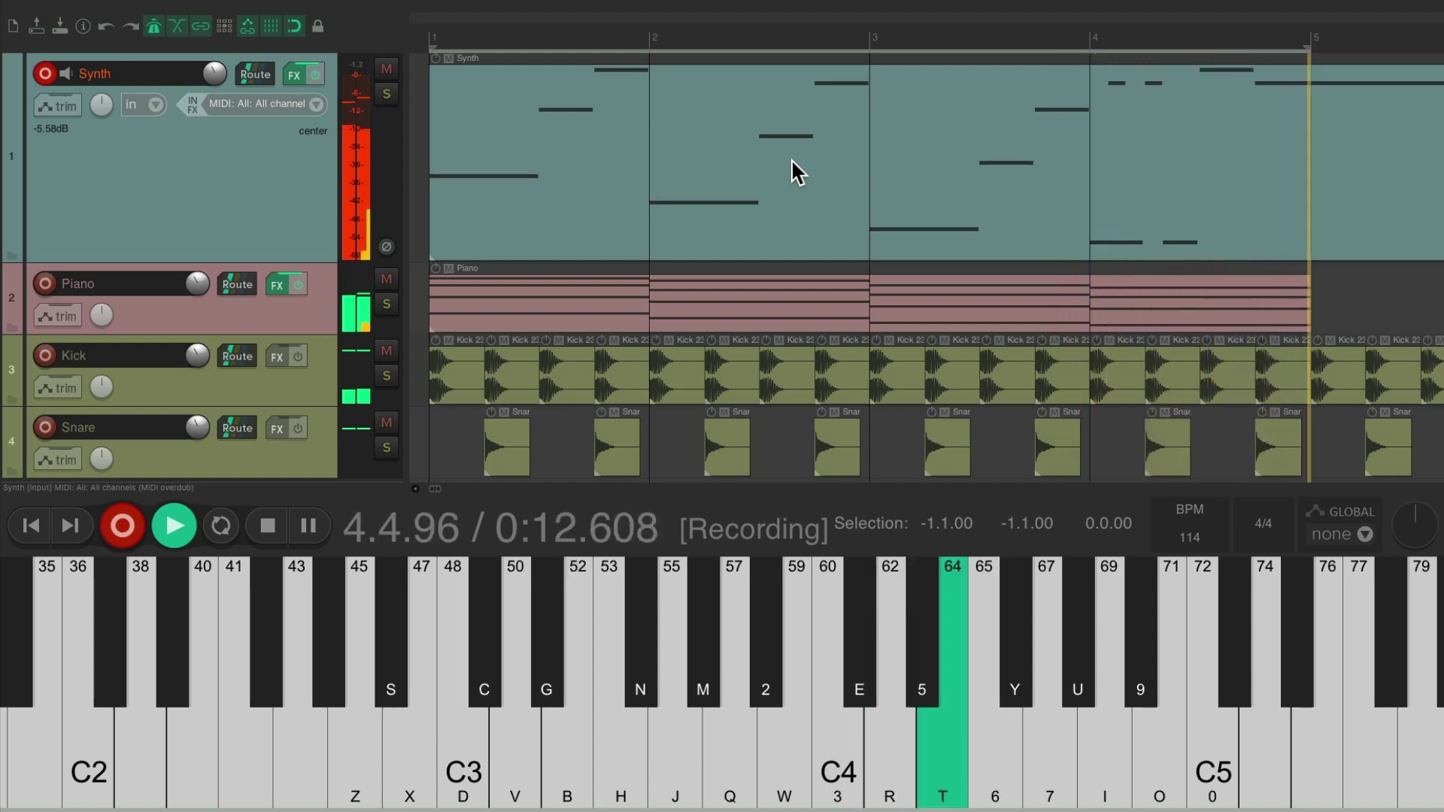
# Stop recording and play back the recorded melody
pyautogui.press('space')
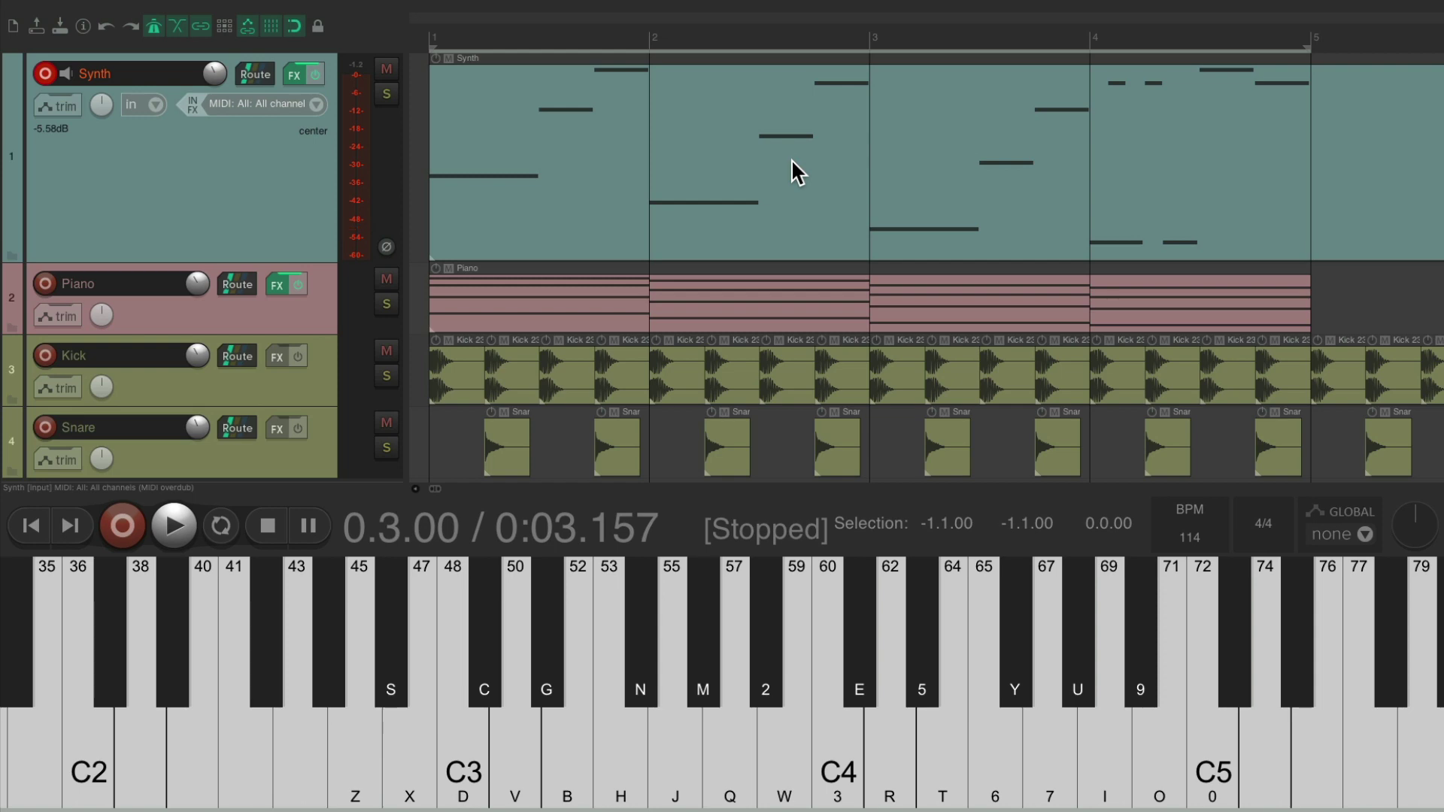
pyautogui.press('space')
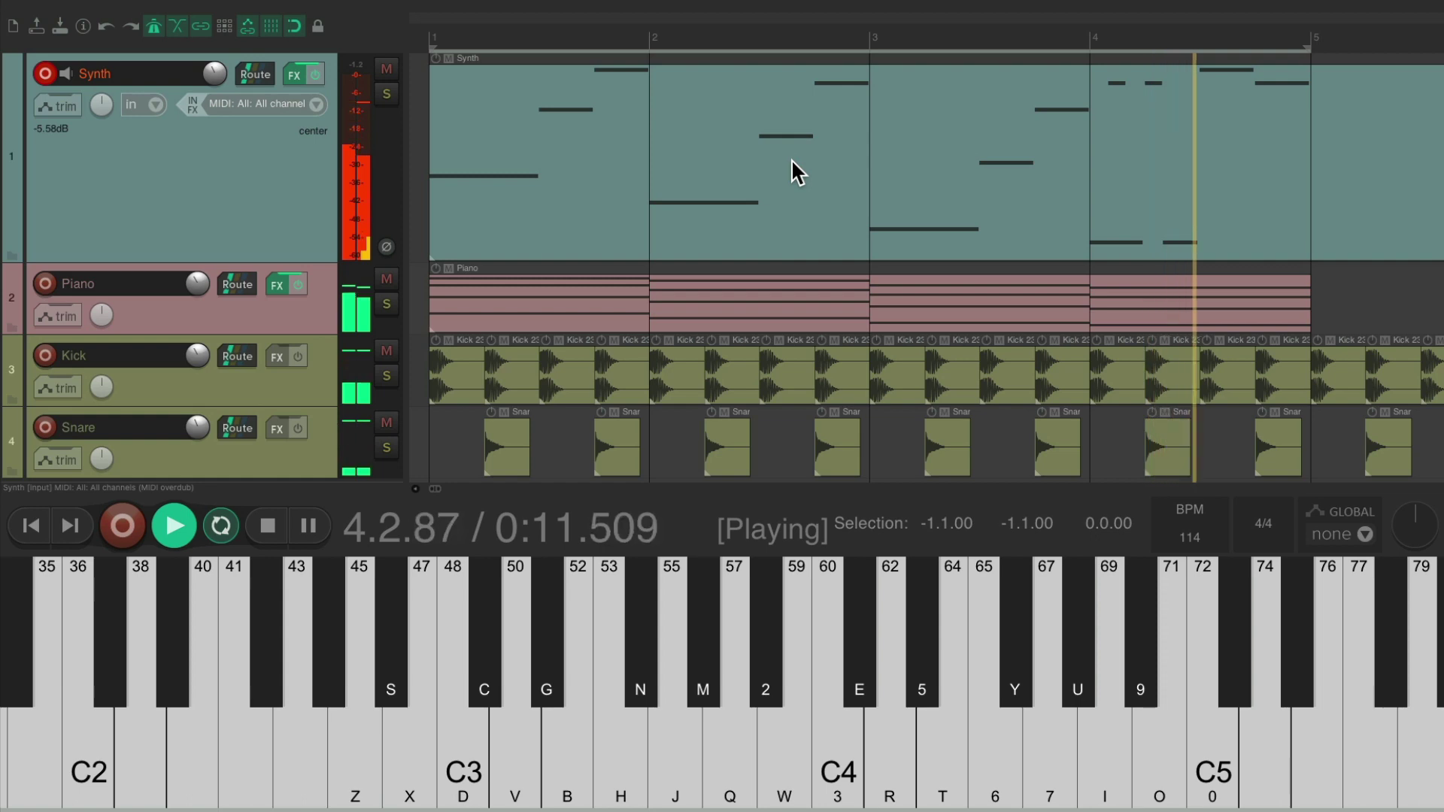
pyautogui.press('space')
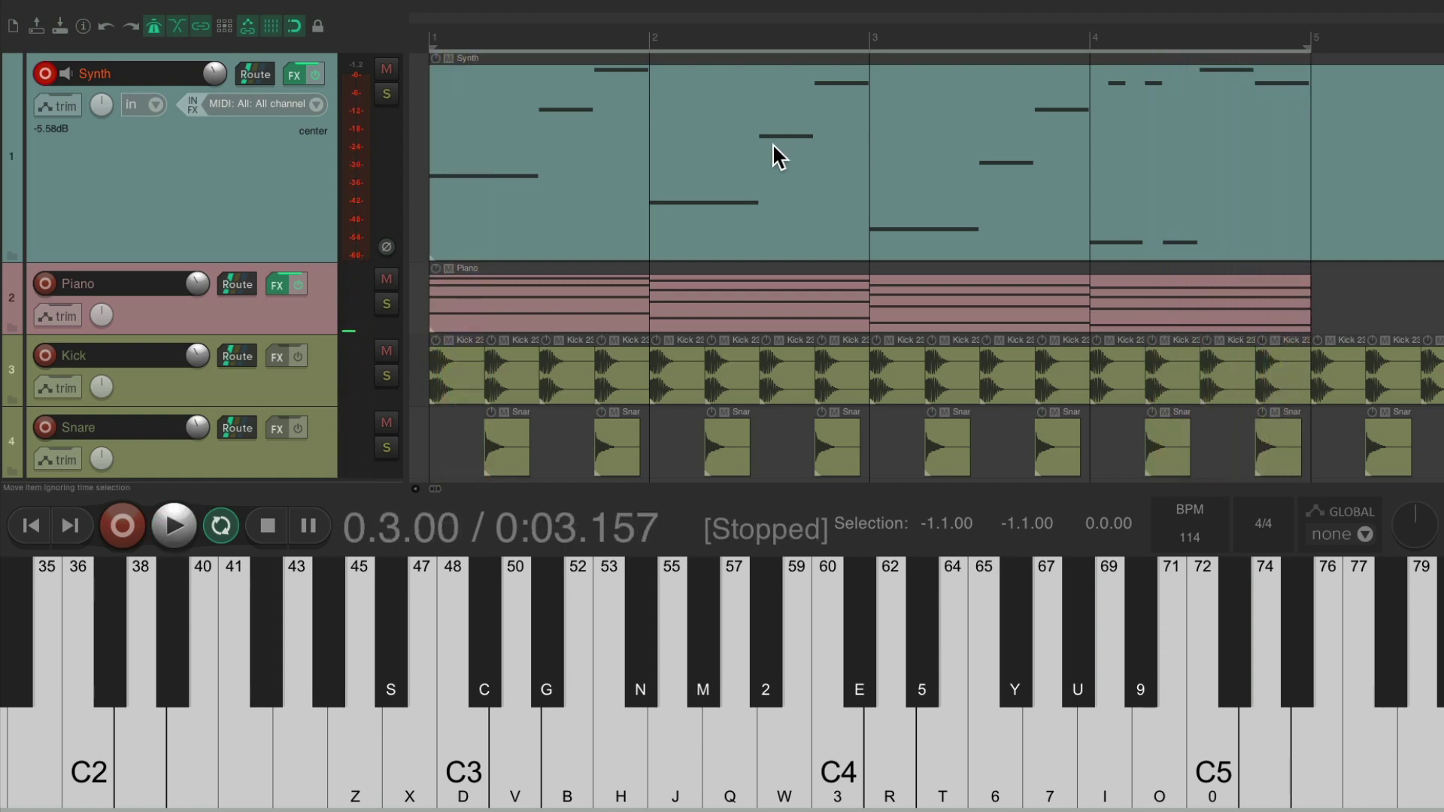
# Open the Synth take in the MIDI editor and play its melody through
pyautogui.doubleClick(773, 143)
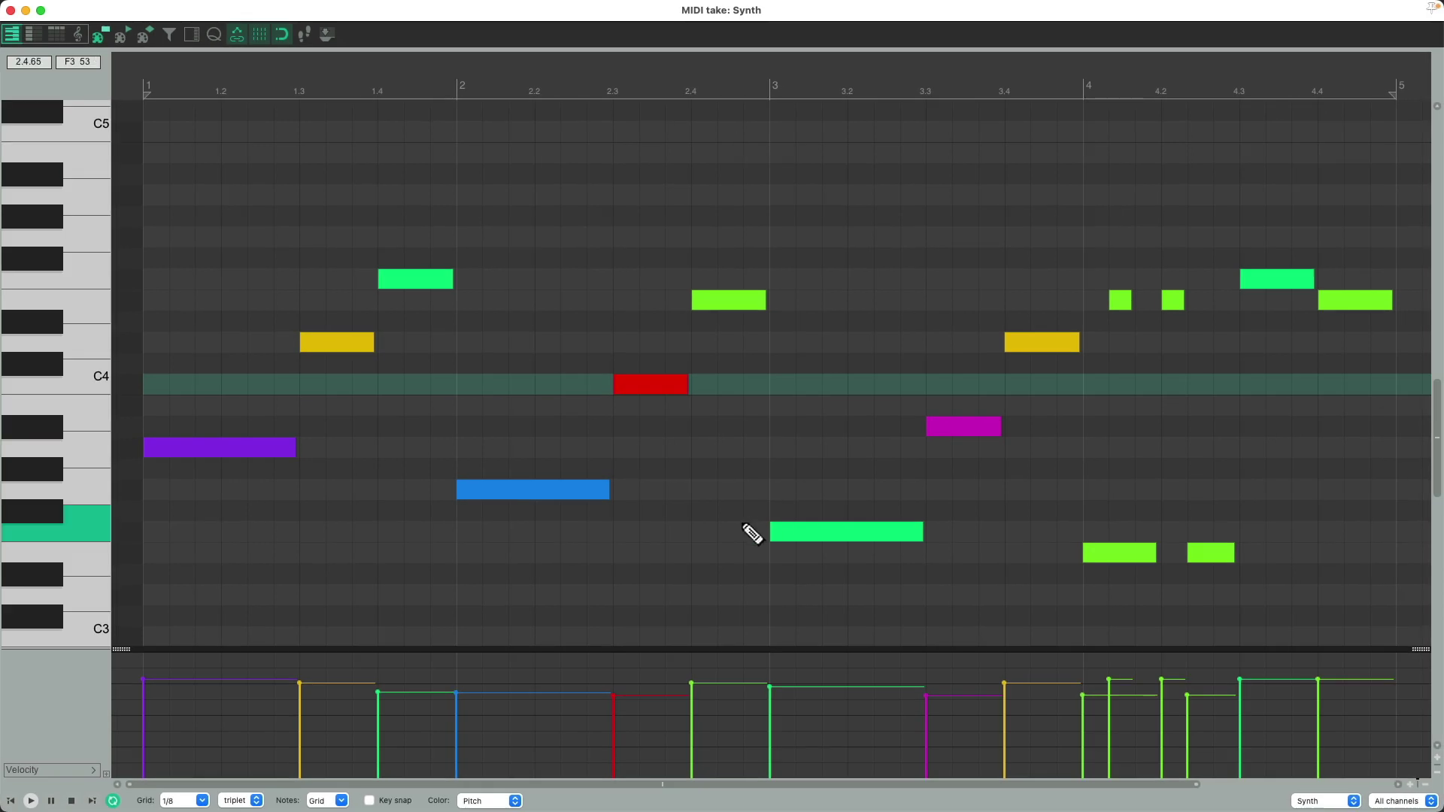
pyautogui.press('space')
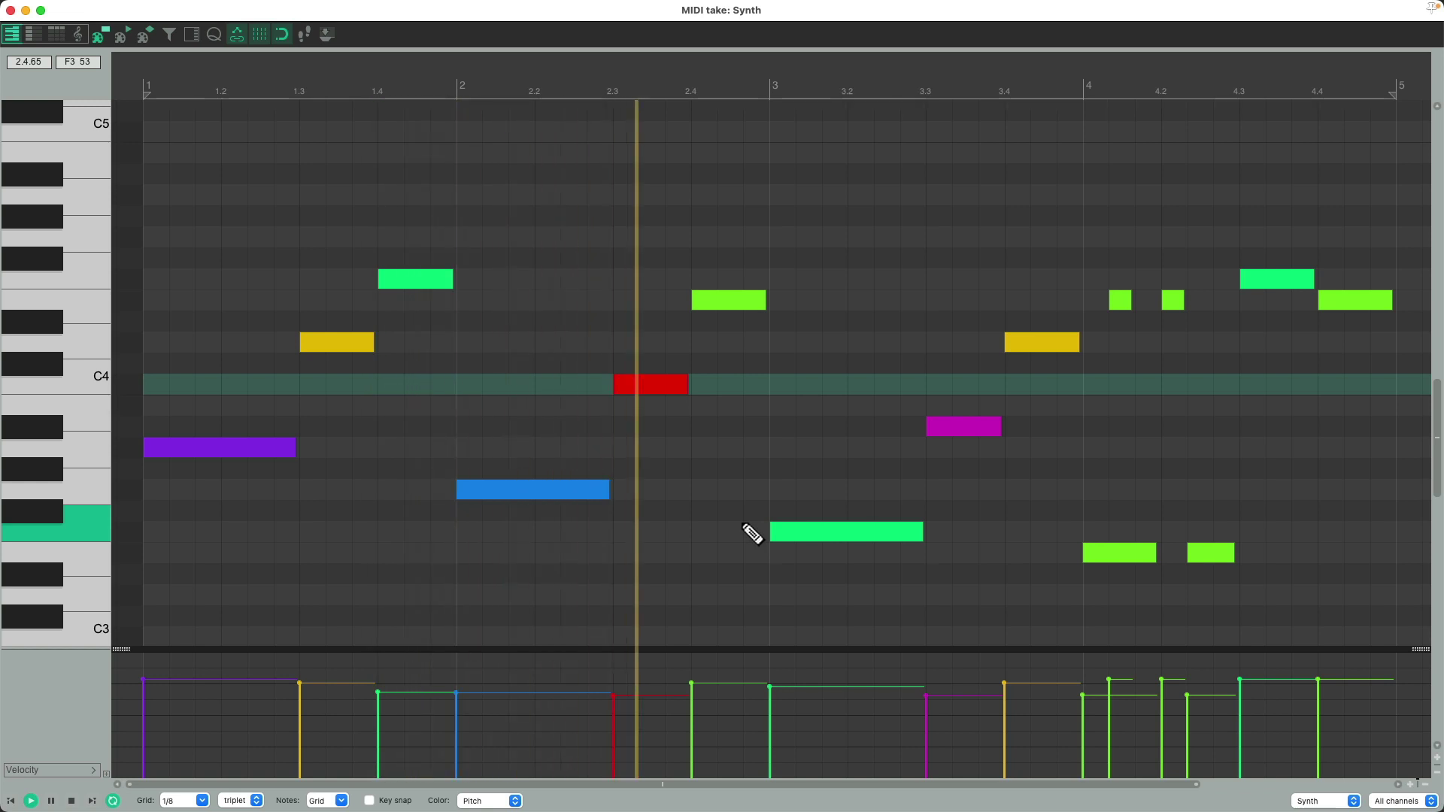
pyautogui.press('space')
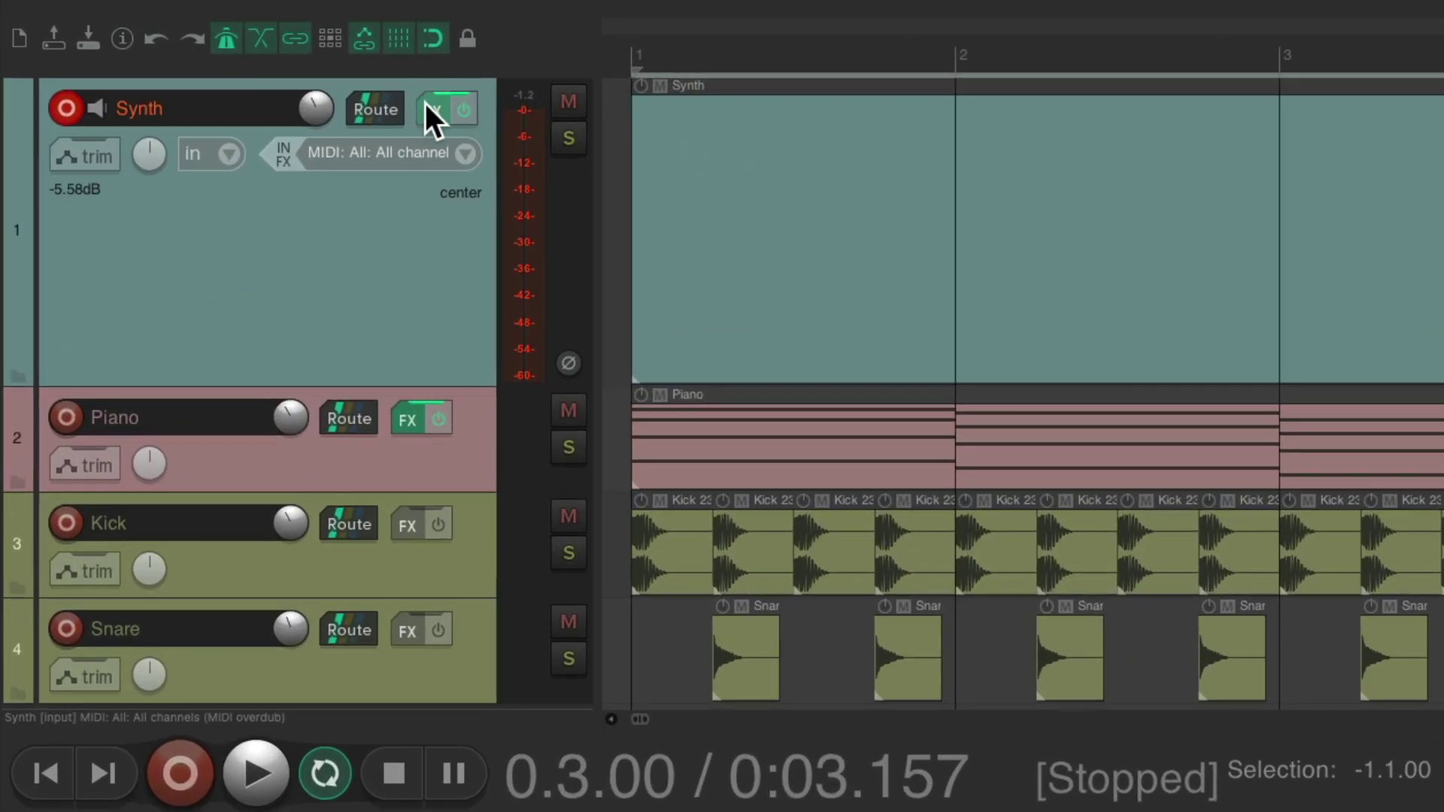
# Move JS: MIDI Note Repeater into the Synth track's input FX, leaving ReaSynth first in the main chain
pyautogui.click(433, 110)
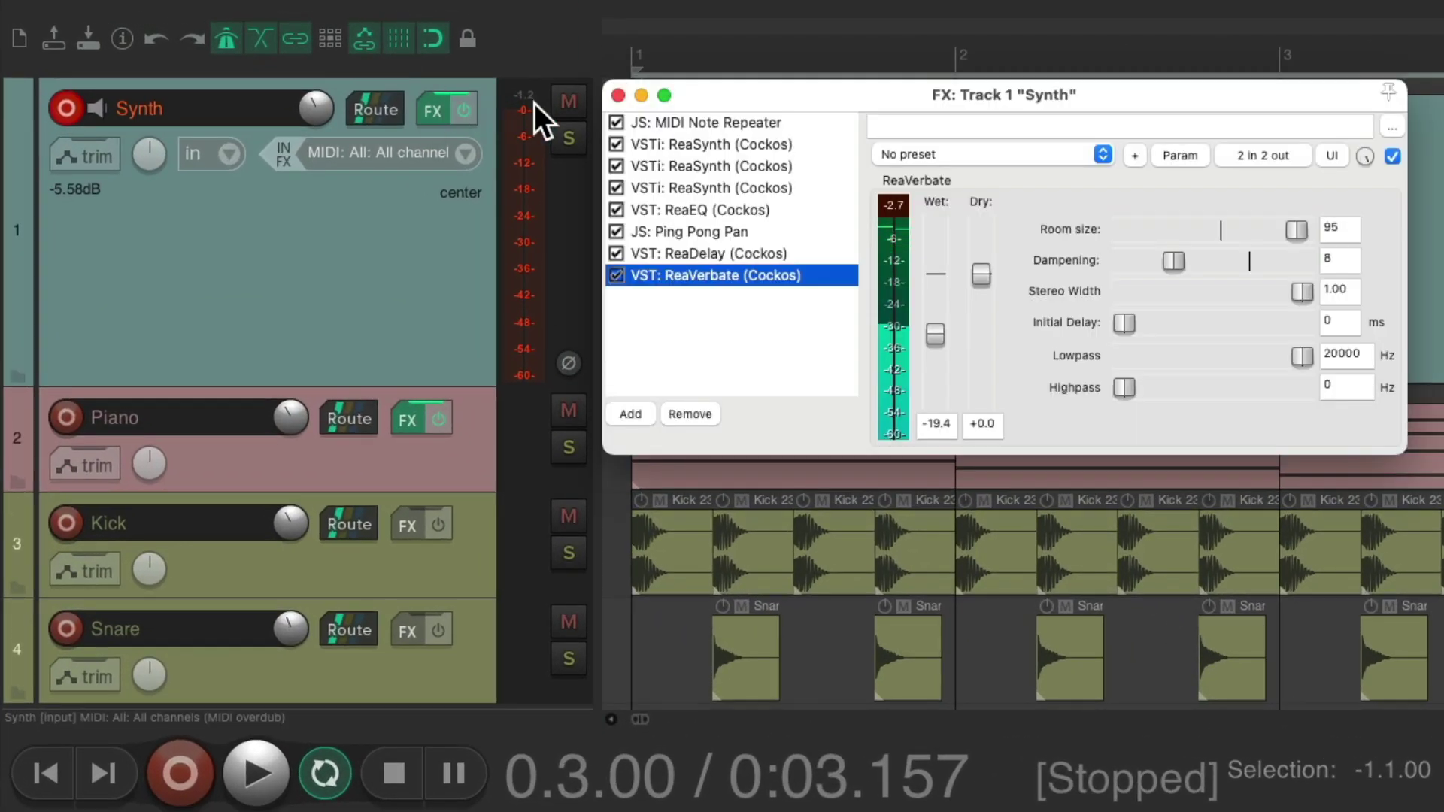
pyautogui.click(750, 119)
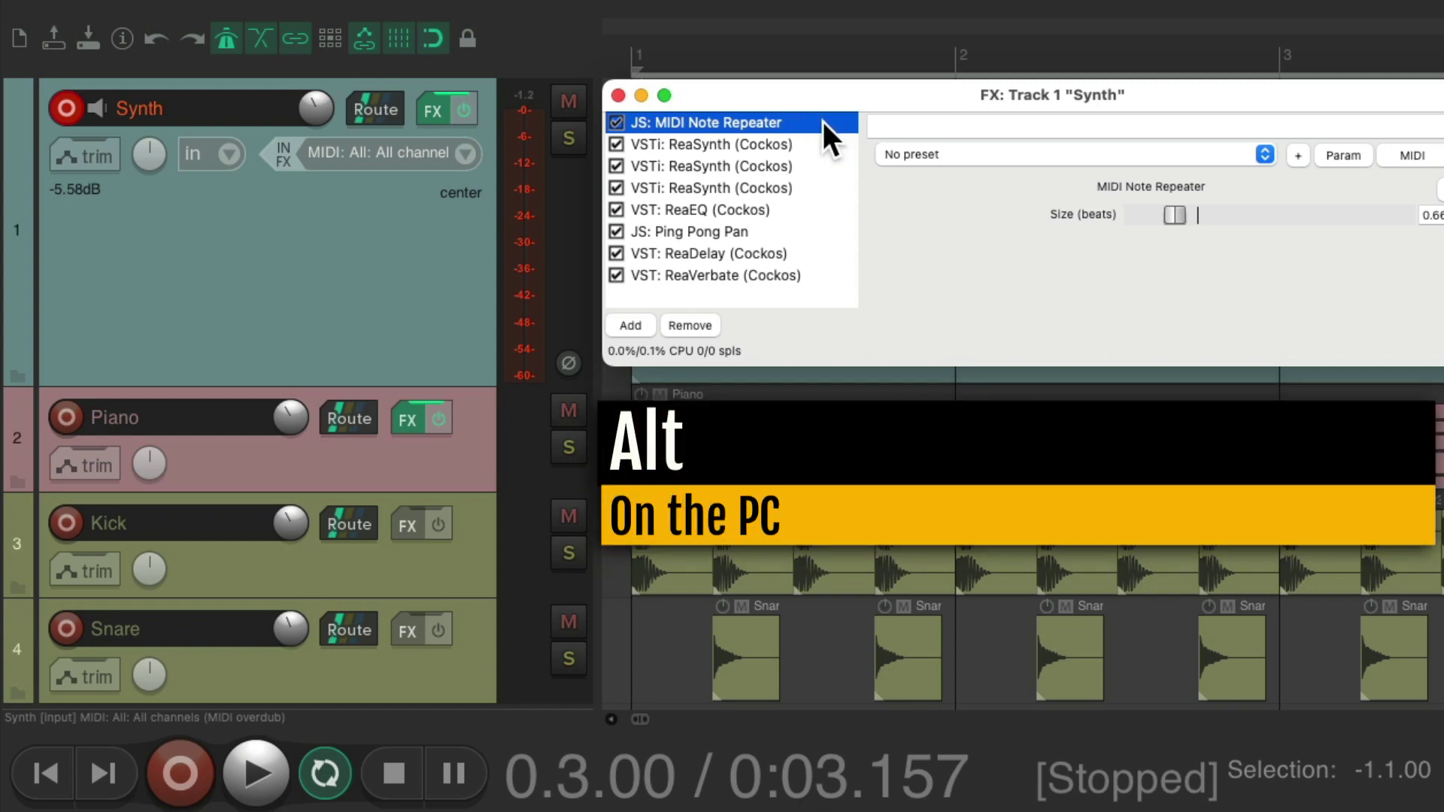
pyautogui.moveTo(815, 125); pyautogui.dragTo(439, 133)
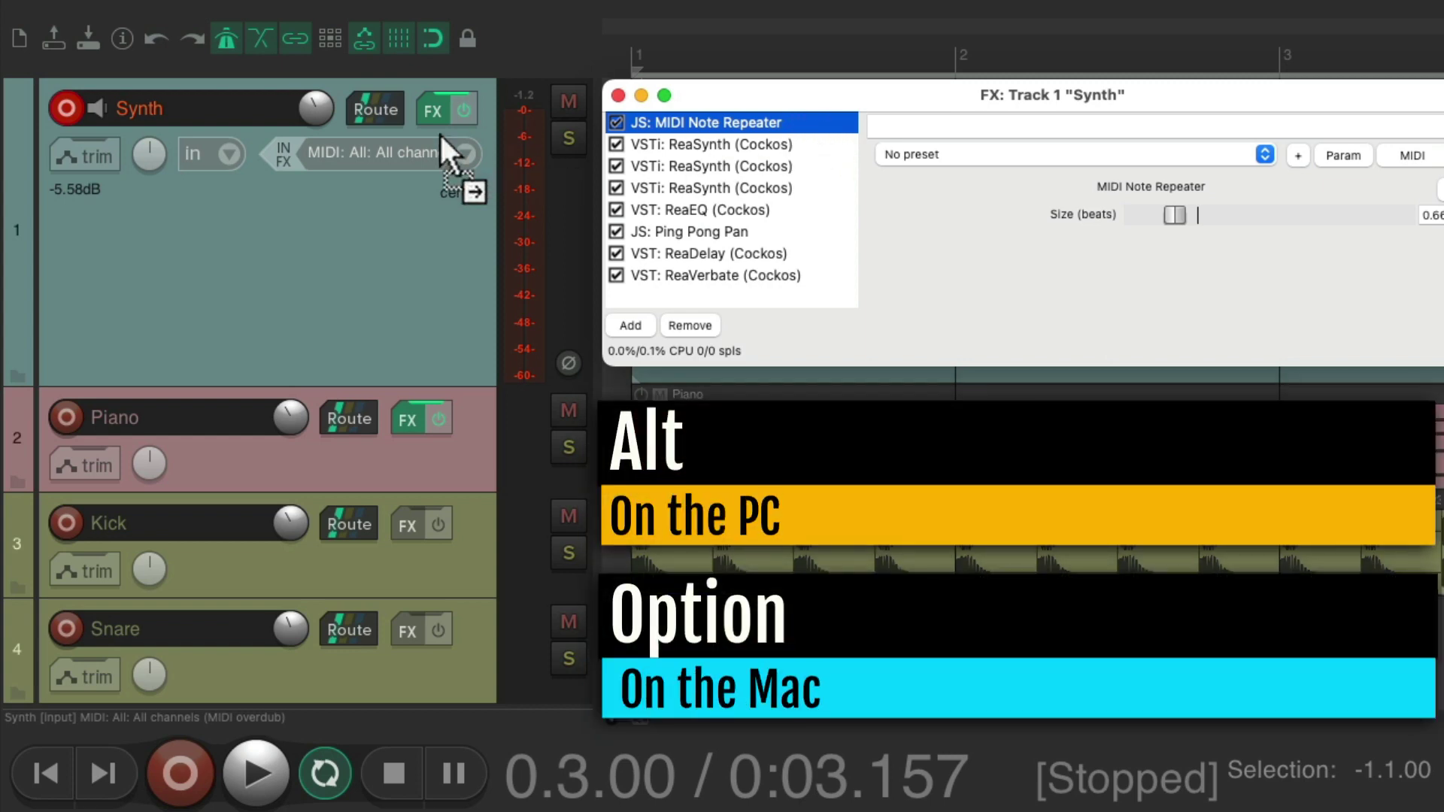
pyautogui.moveTo(286, 146); pyautogui.dragTo(286, 147)
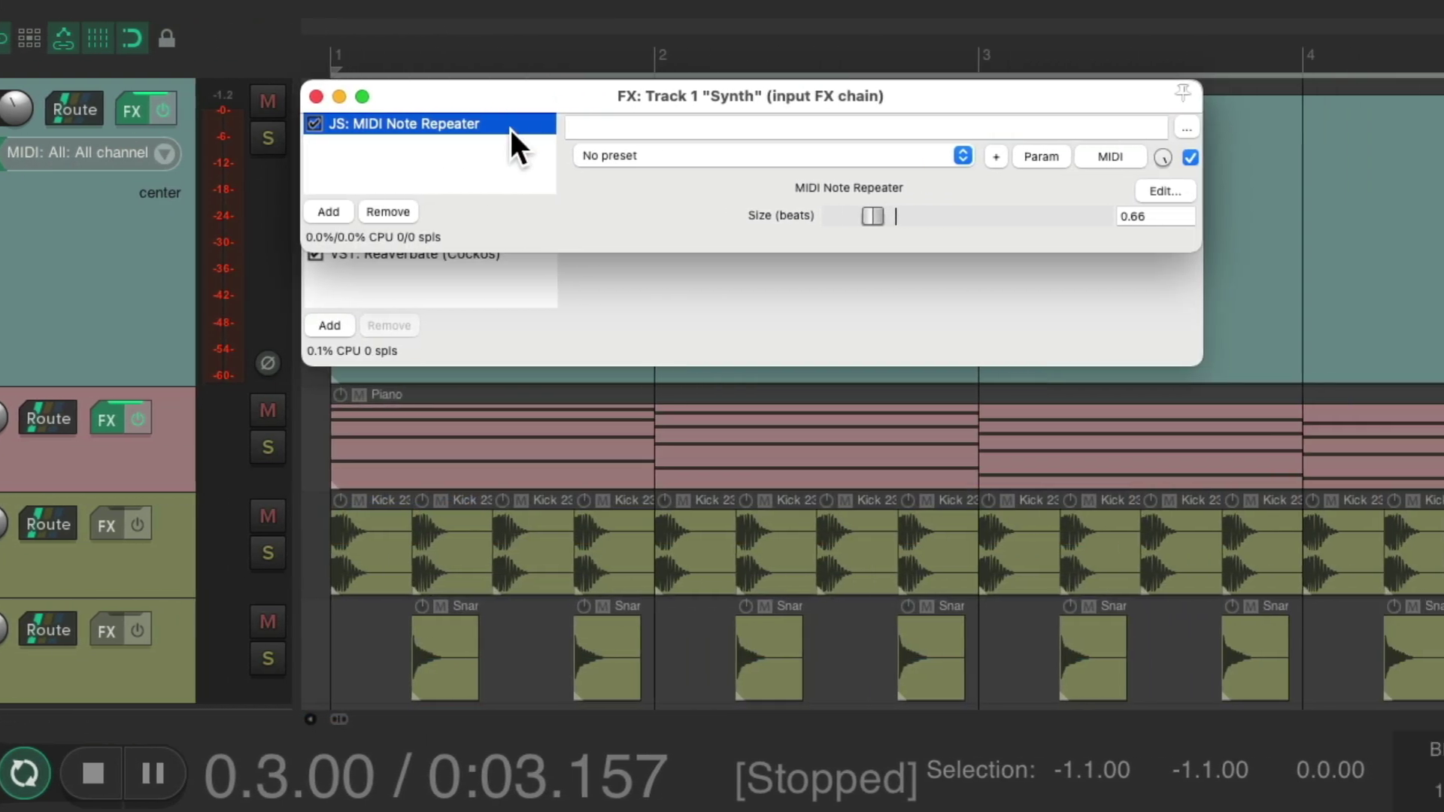
pyautogui.click(316, 96)
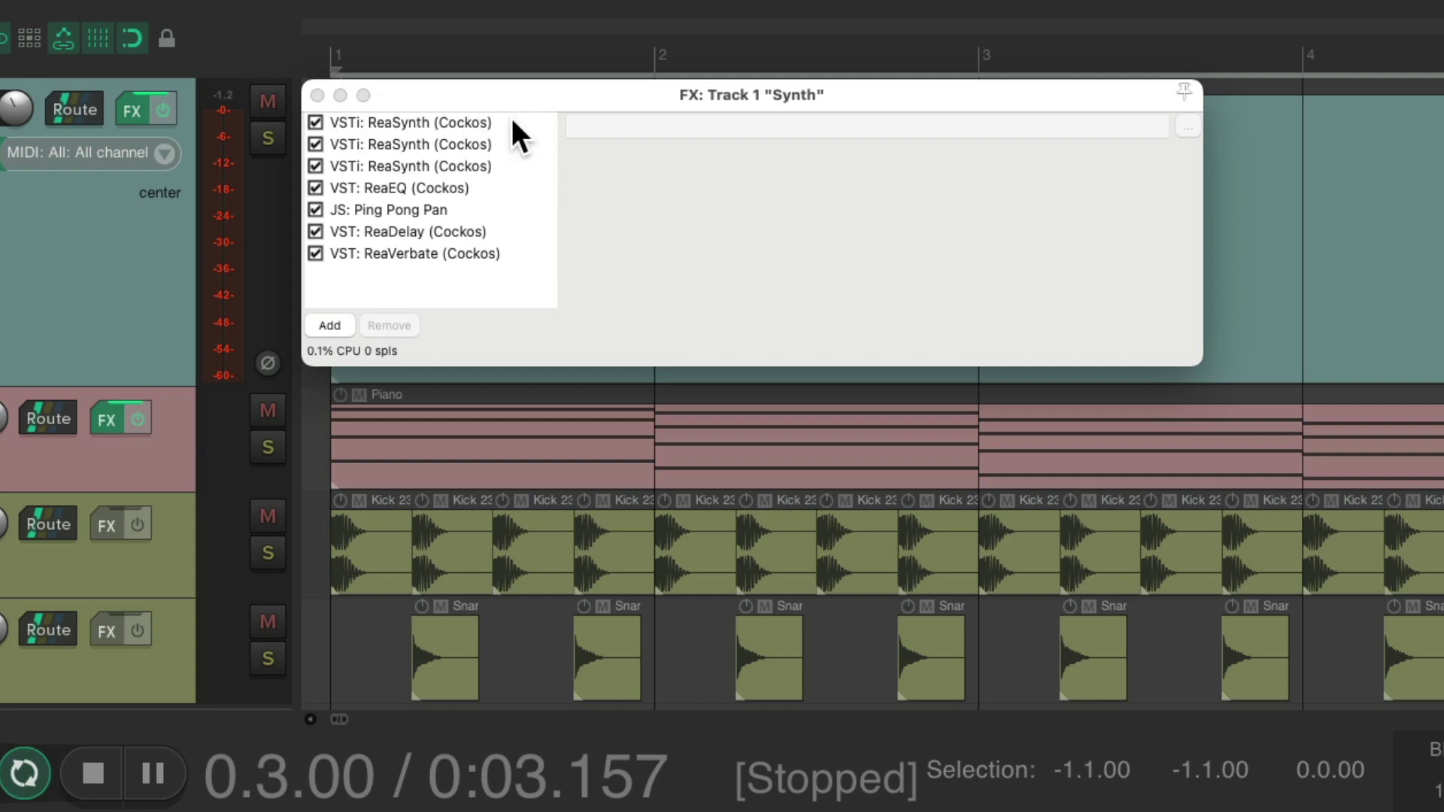
pyautogui.click(512, 119)
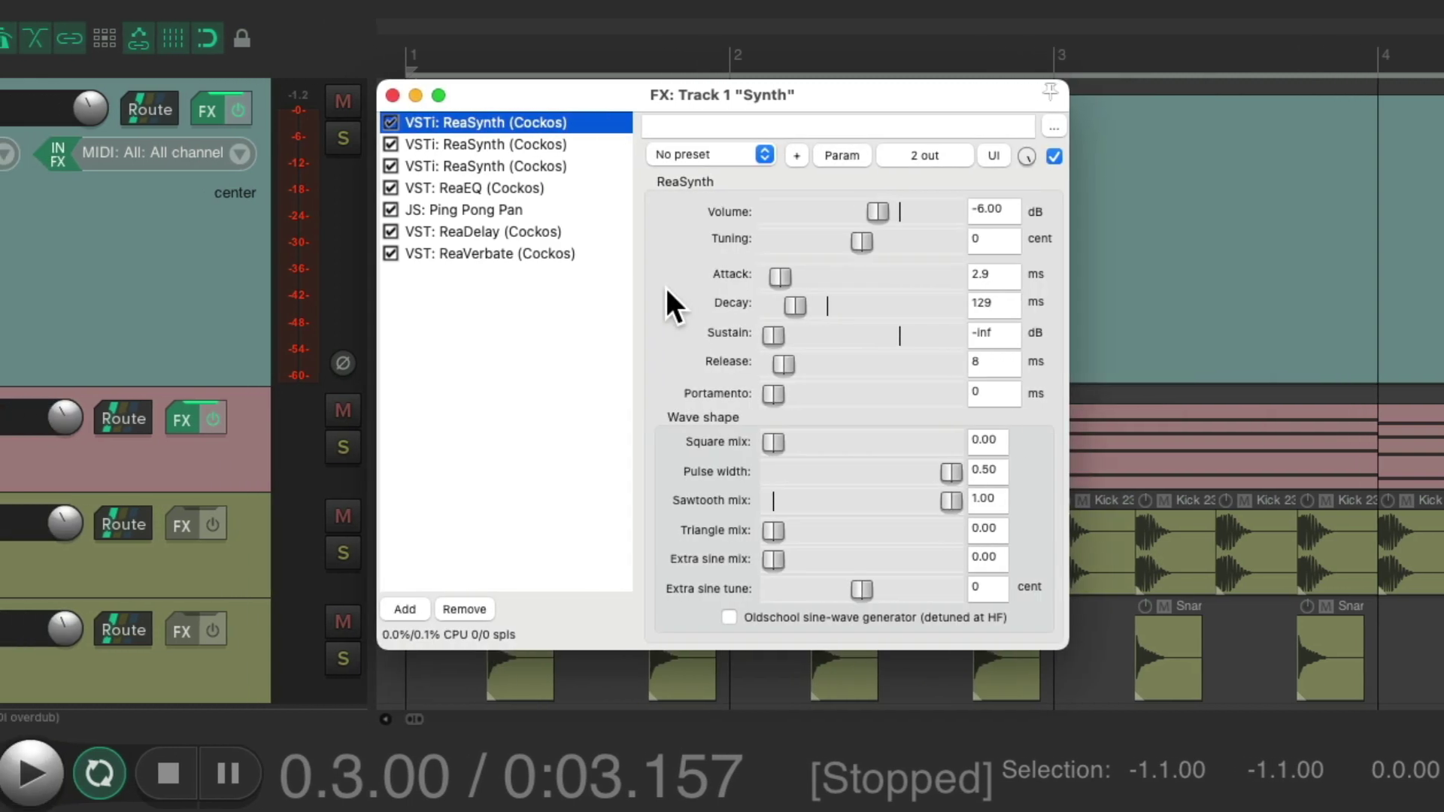
pyautogui.press('Escape')
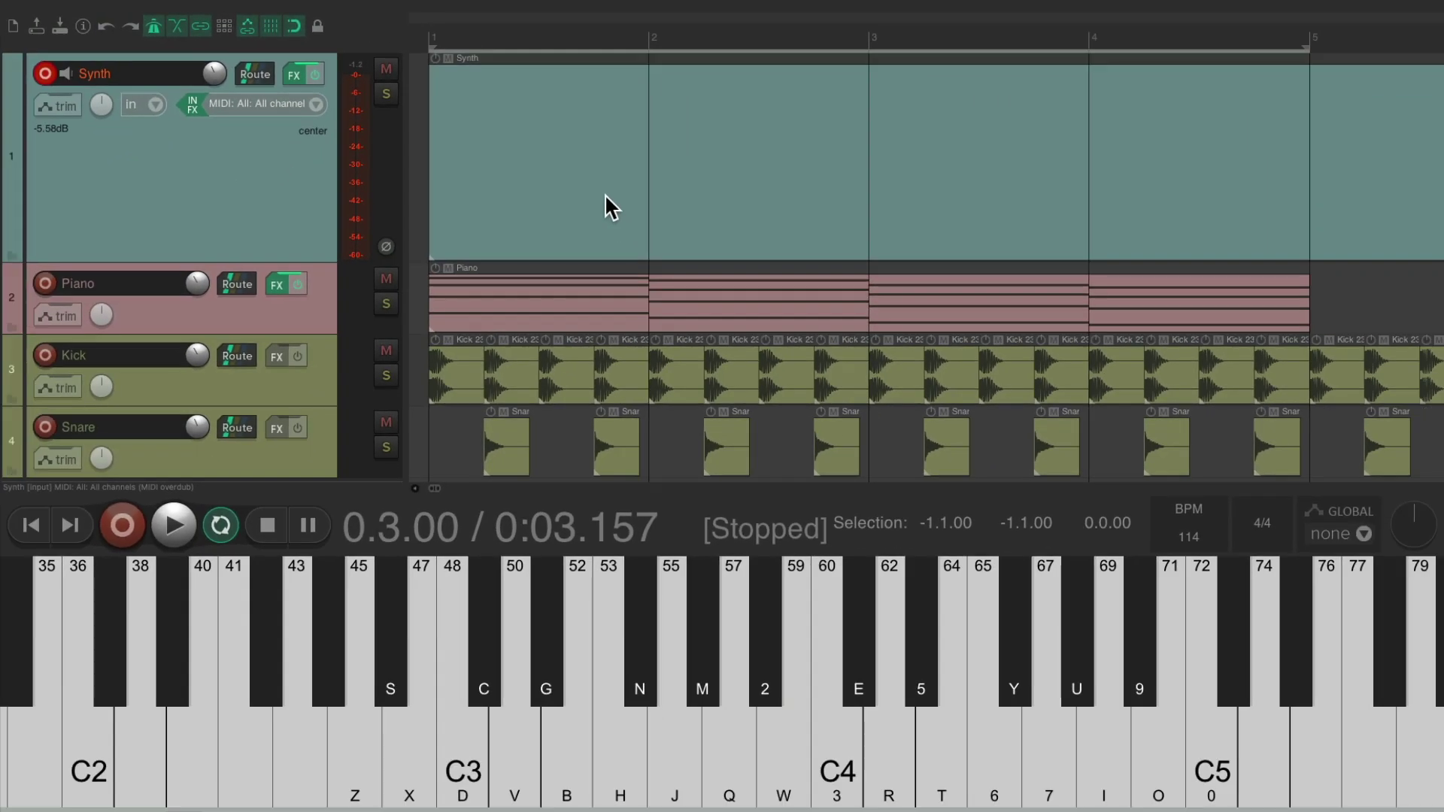
# Record the melody on the virtual MIDI keyboard across bars 1–4 as repeated notes, then stop
pyautogui.hotkey('ctrl', 'r')
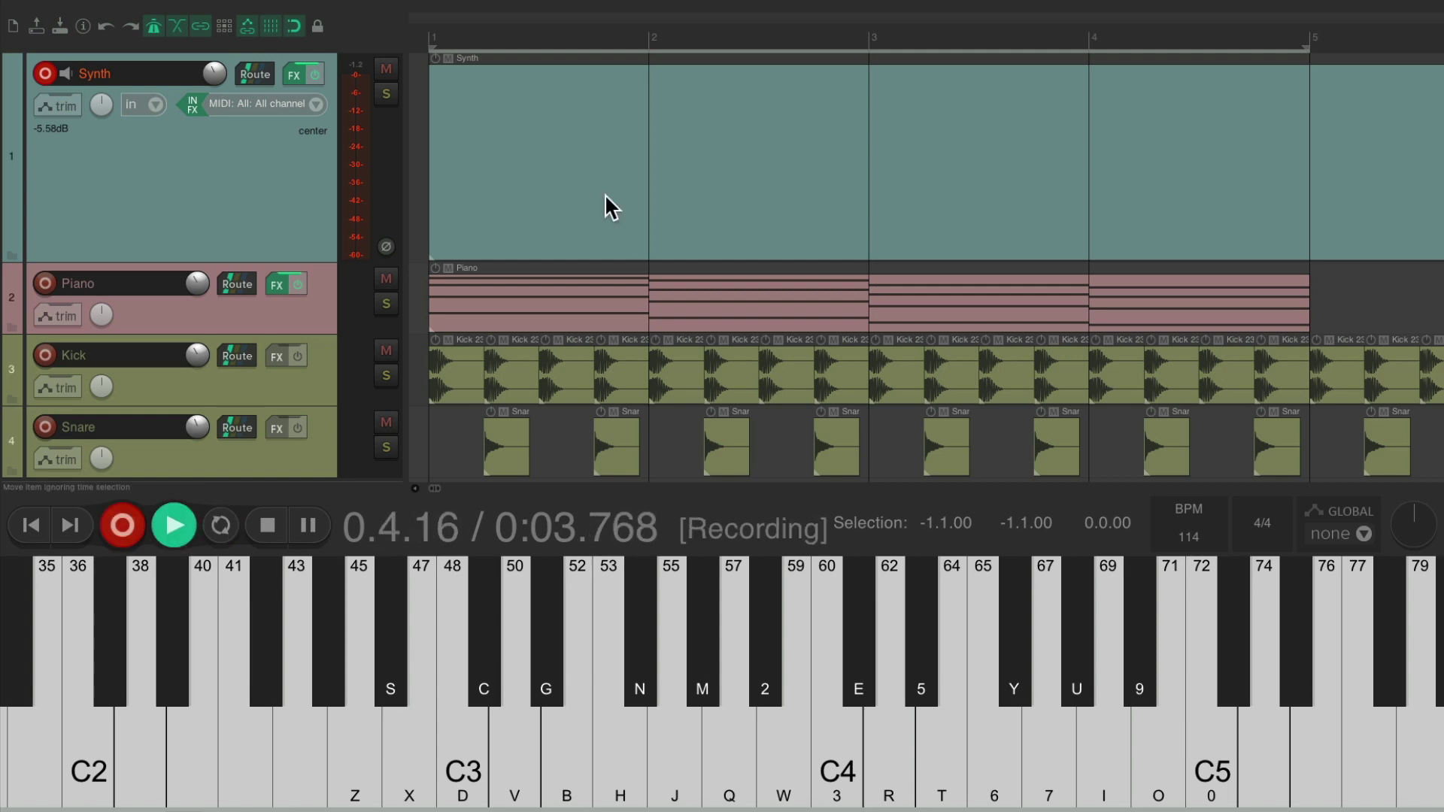
pyautogui.press('q')
pyautogui.press('q')
pyautogui.press('q')
pyautogui.press('r')
pyautogui.press('r')
pyautogui.press('6')
pyautogui.press('6')
pyautogui.press('j')
pyautogui.press('j')
pyautogui.press('j')
pyautogui.press('3')
pyautogui.press('3')
pyautogui.press('t')
pyautogui.press('t')
pyautogui.press('h')
pyautogui.press('h')
pyautogui.press('h')
pyautogui.press('2')
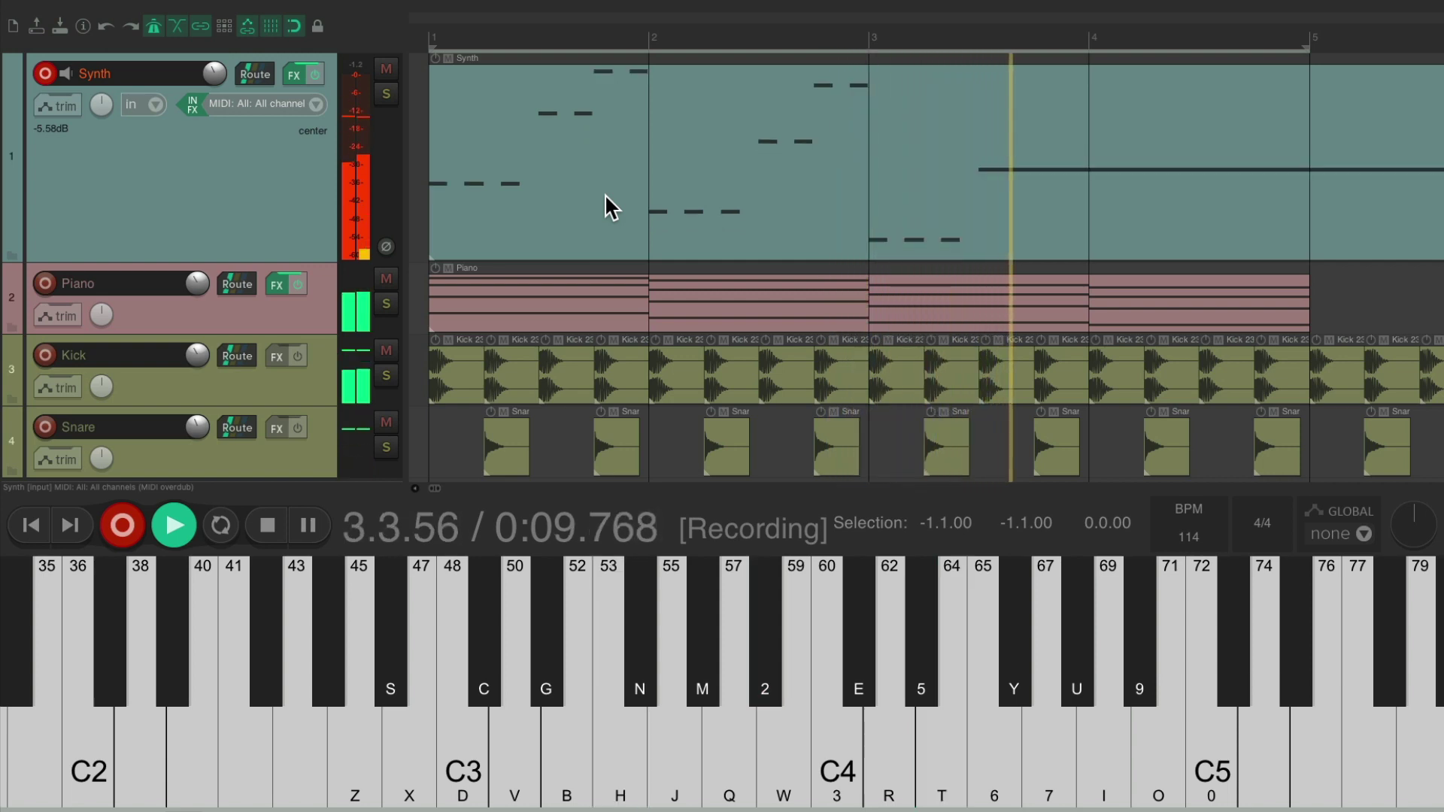
pyautogui.press('2')
pyautogui.press('r')
pyautogui.press('r')
pyautogui.press('b')
pyautogui.press('t')
pyautogui.press('b')
pyautogui.press('t')
pyautogui.press('b')
pyautogui.press('6')
pyautogui.press('6')
pyautogui.press('t')
pyautogui.press('t')
pyautogui.press('space')
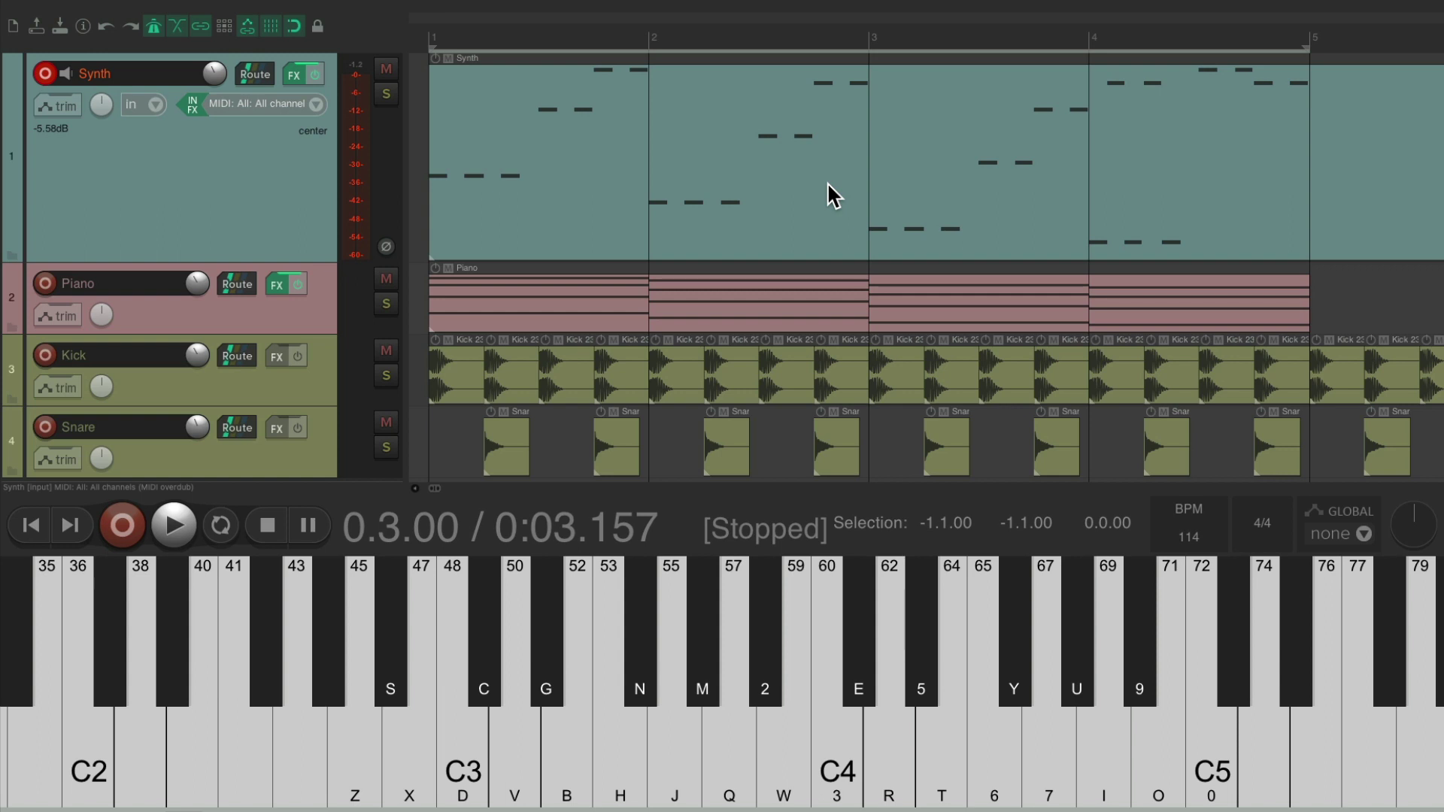
# Open the new Synth take in the MIDI editor and play back its repeated notes
pyautogui.doubleClick(778, 125)
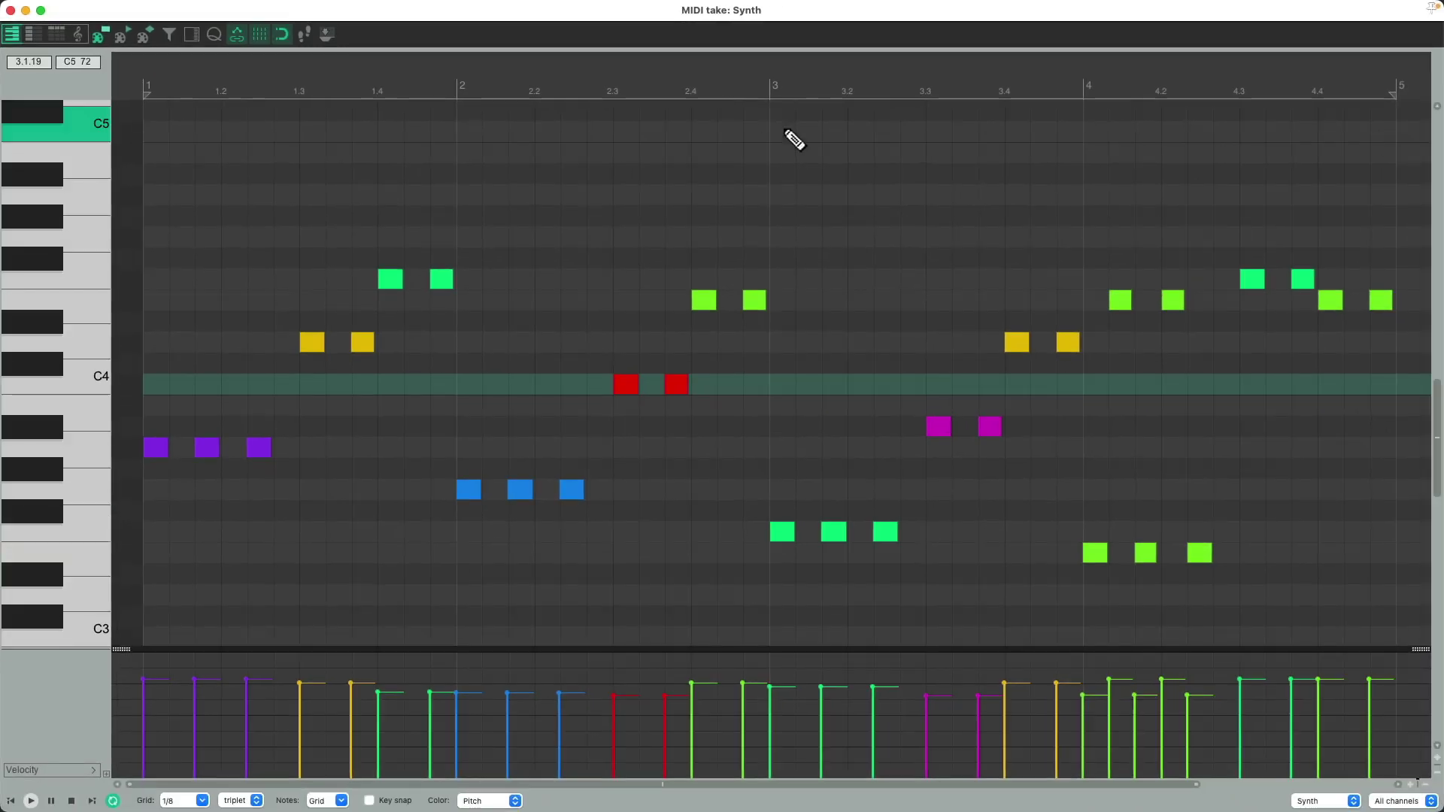
pyautogui.press('space')
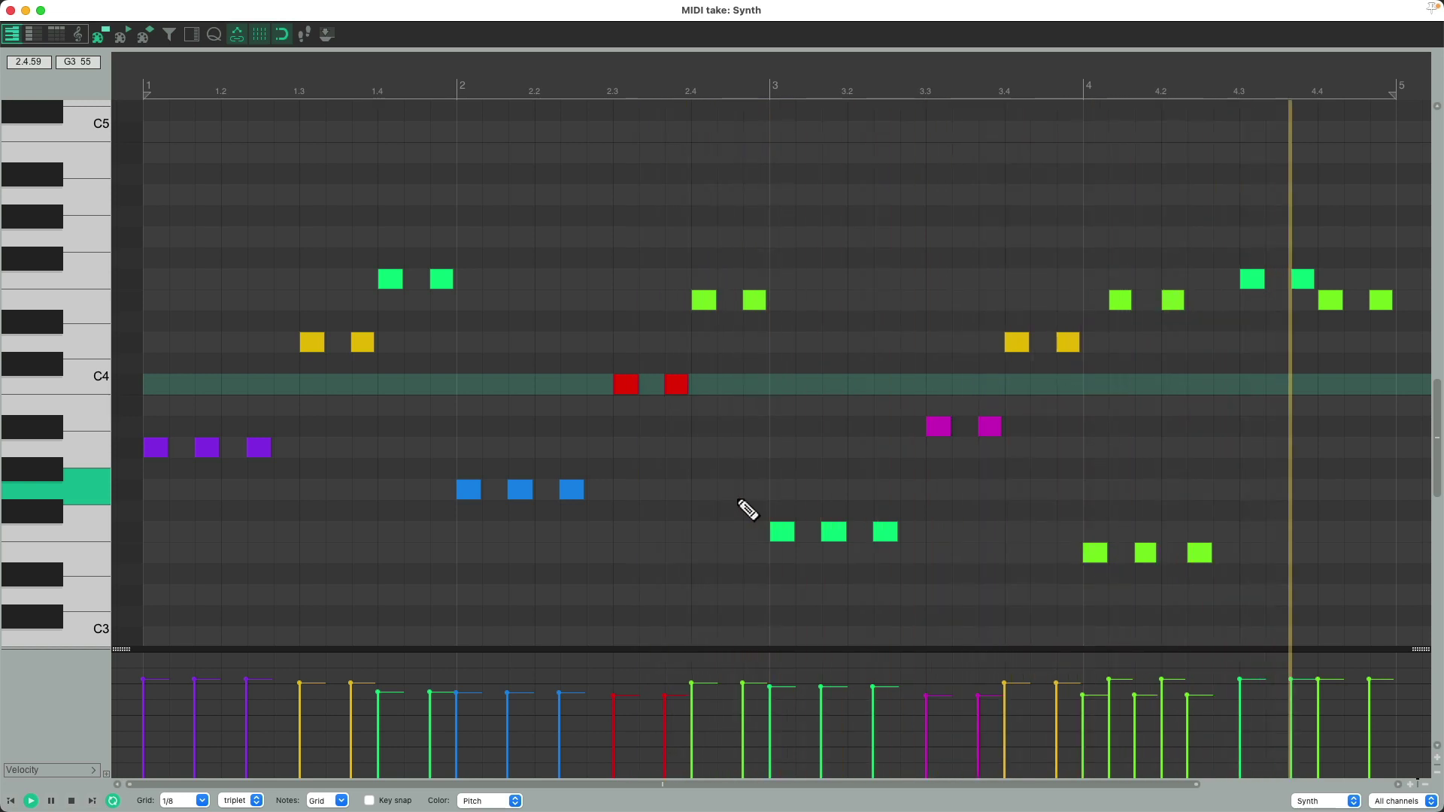
pyautogui.press('space')
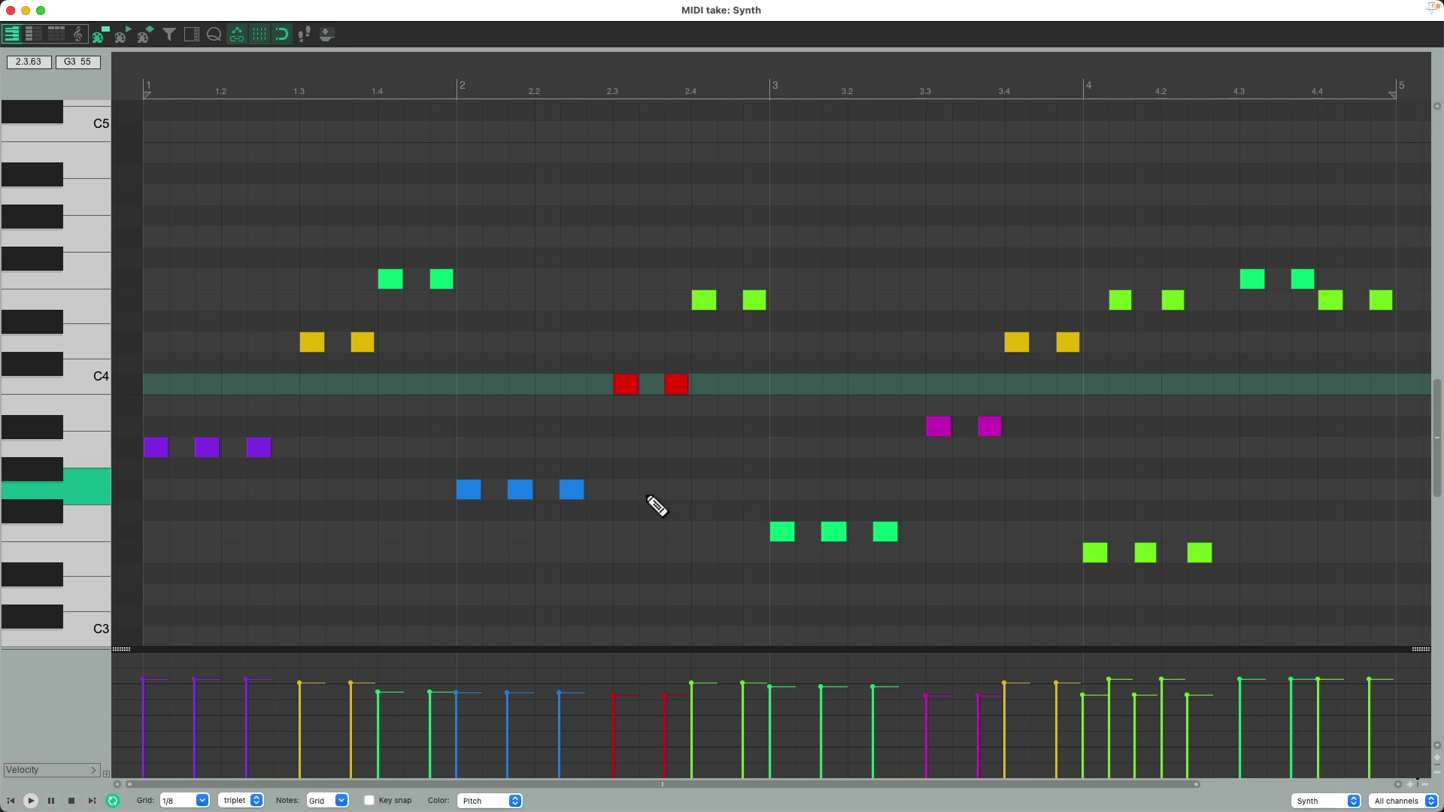
# Raise the middle purple, blue and green repeats to D4, C4 and Bb3, then play back
pyautogui.moveTo(210, 445); pyautogui.dragTo(207, 346)
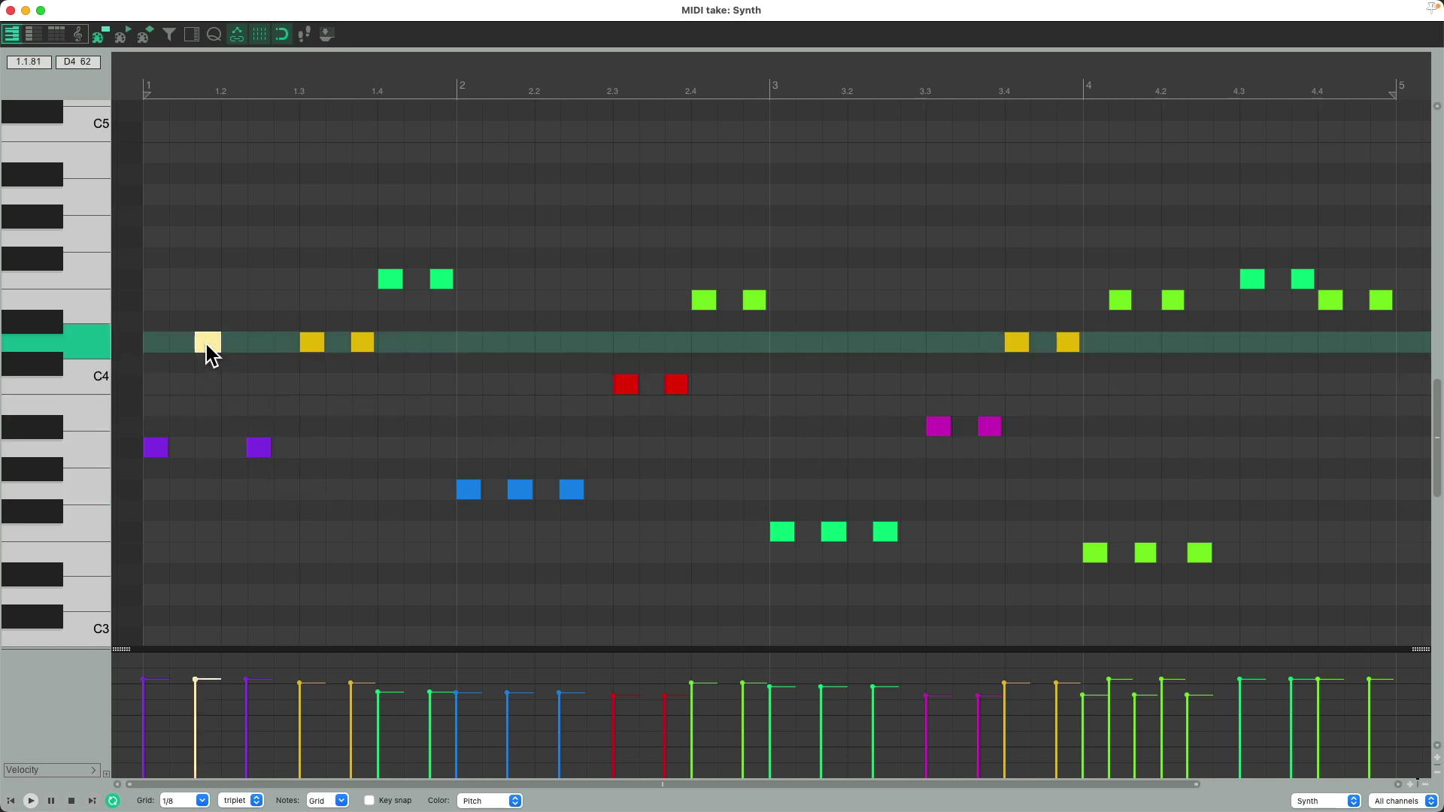
pyautogui.moveTo(520, 493); pyautogui.dragTo(515, 389)
pyautogui.moveTo(835, 529); pyautogui.dragTo(833, 434)
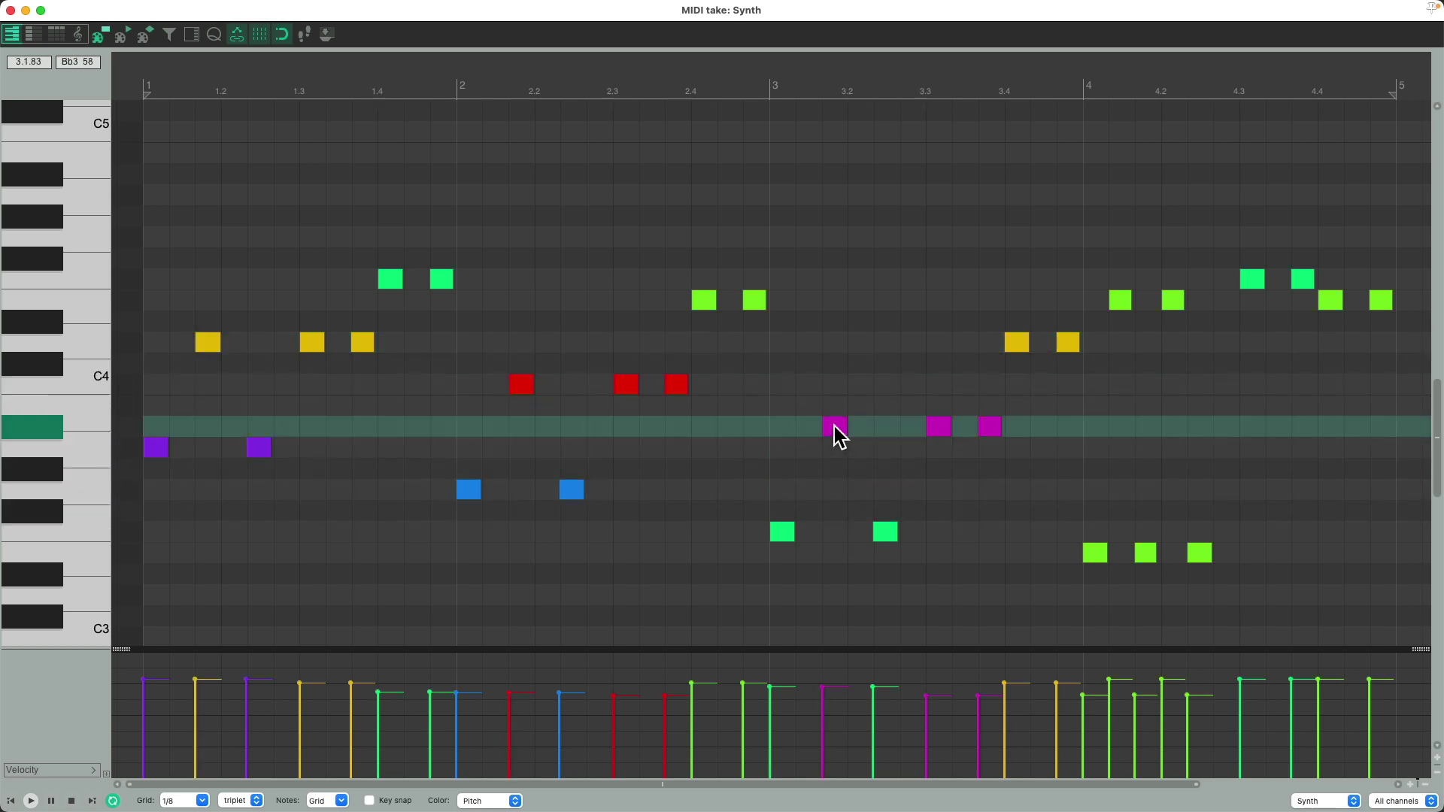
pyautogui.press('space')
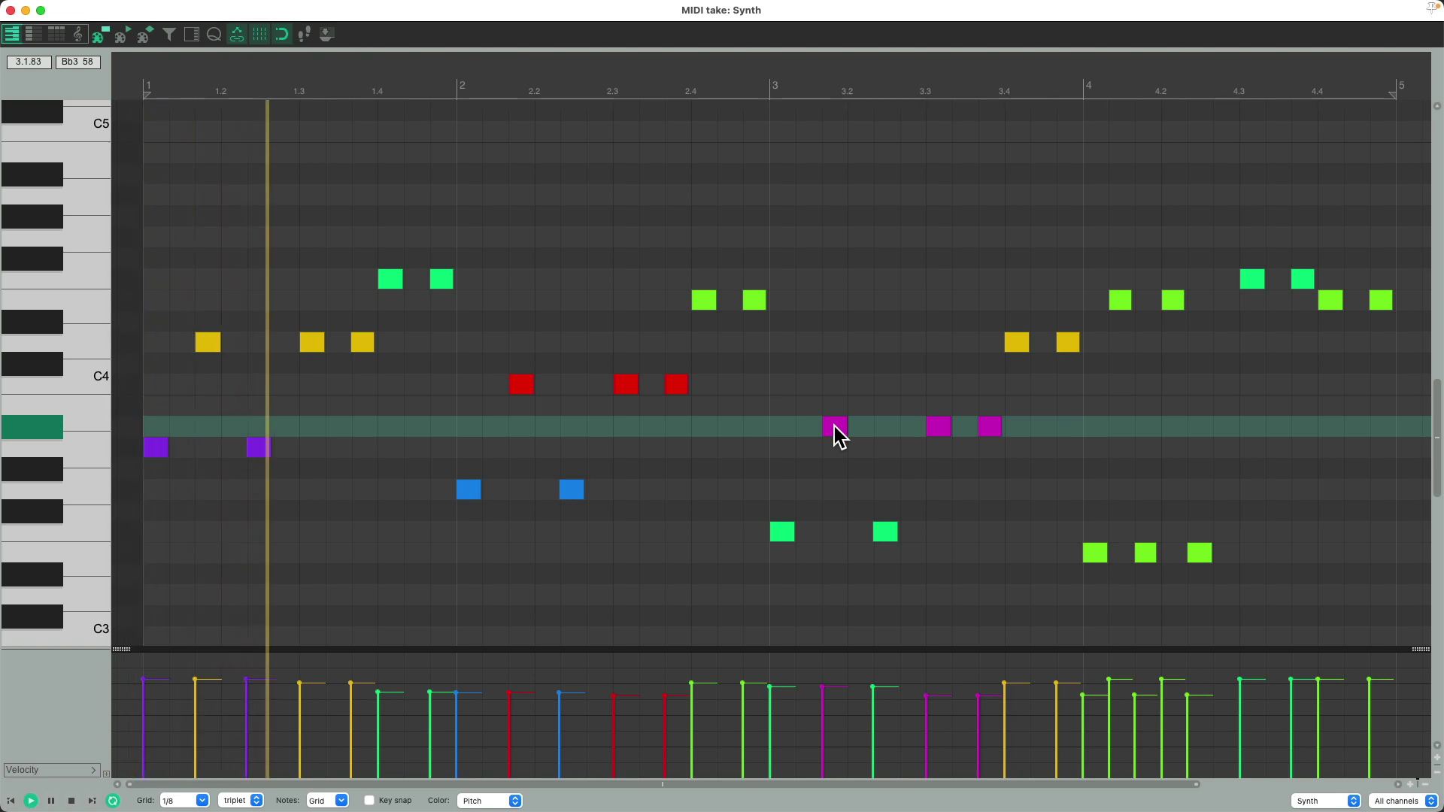